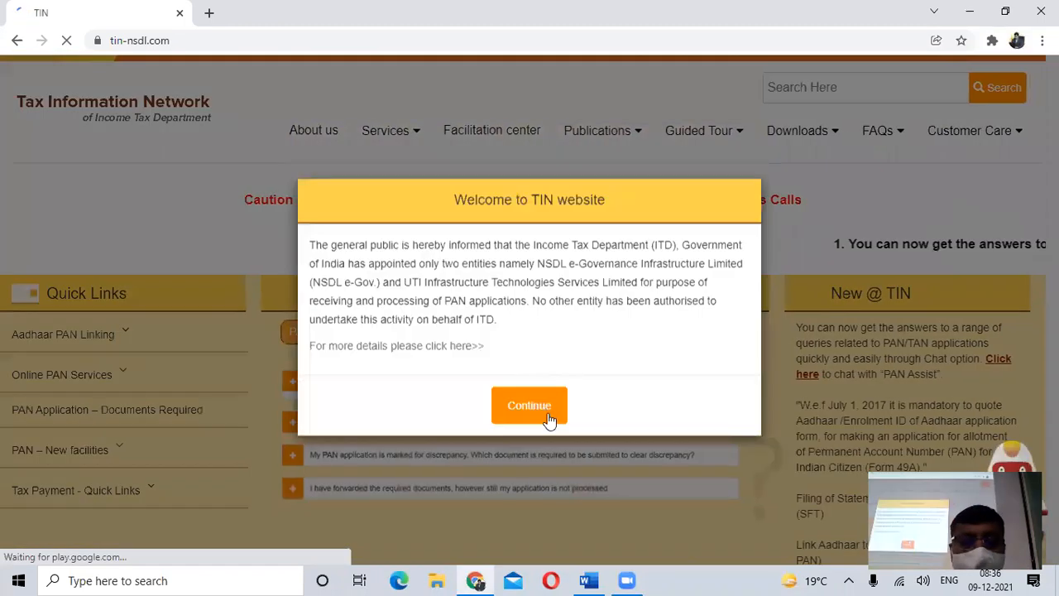
- Dismiss the welcome and PAN Assist chatbot notices on the TIN website
{"action": "left_click", "coordinate": [526, 406]}
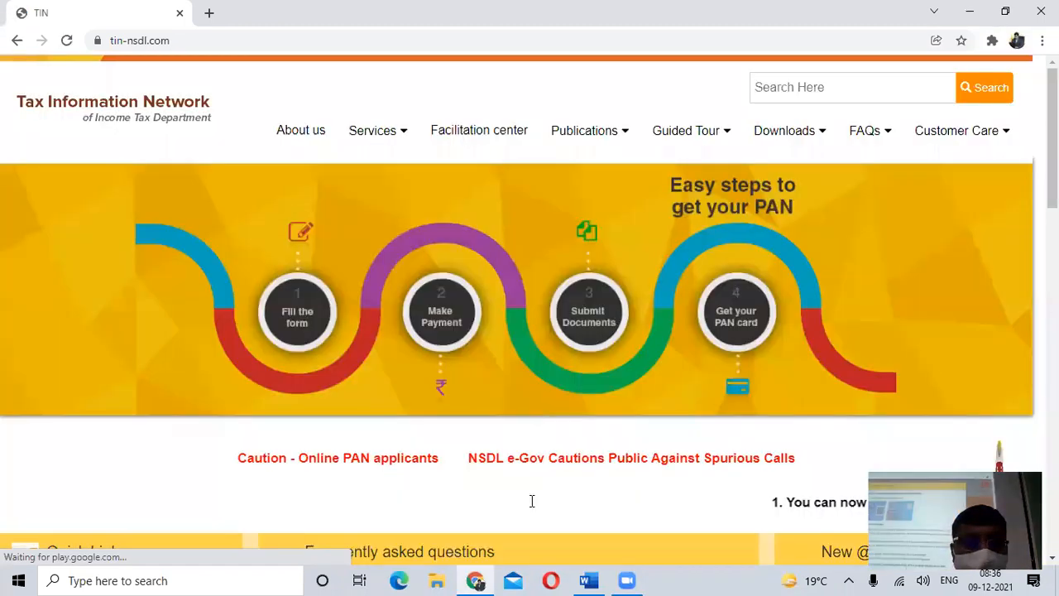
{"action": "left_click", "coordinate": [522, 553]}
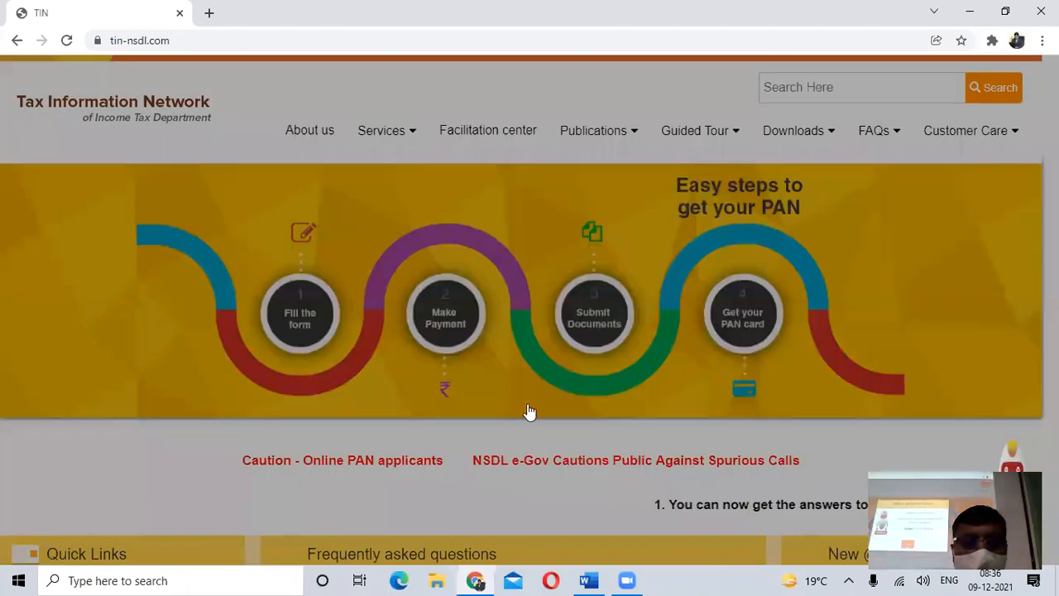
{"action": "left_click", "coordinate": [529, 405]}
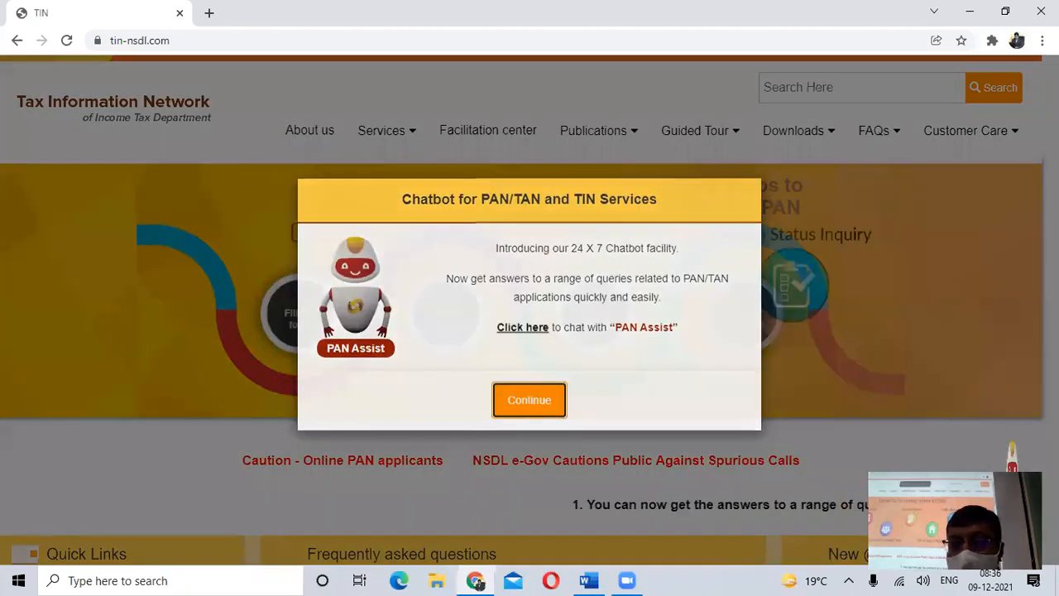
- Look through the TIN home page, examining the quick links, frequently asked questions and What we do sections
{"action": "scroll", "coordinate": [529, 331], "scroll_direction": "down", "scroll_amount": 4}
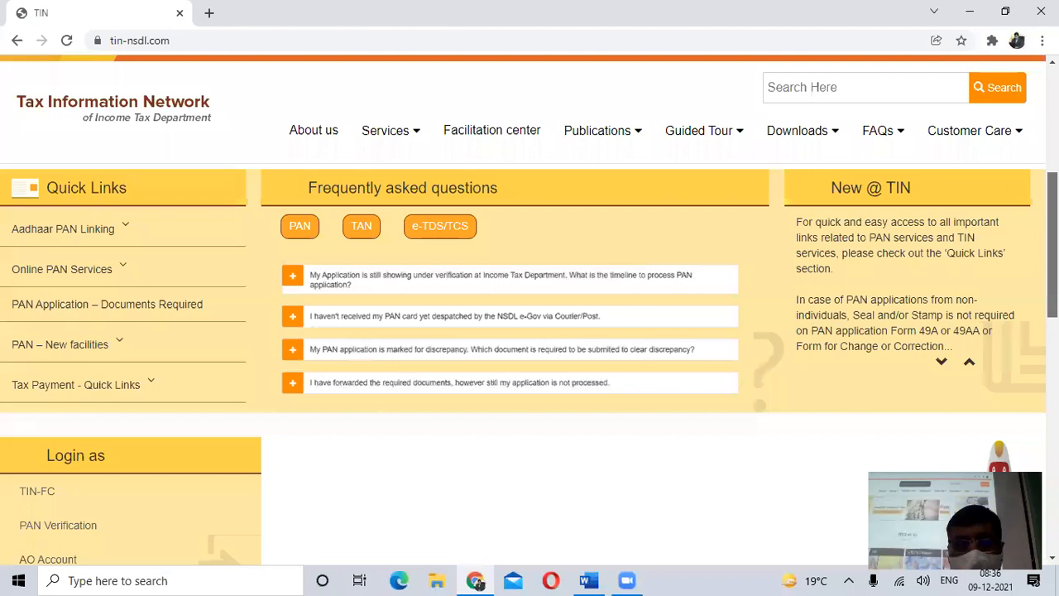
{"action": "scroll", "coordinate": [530, 331], "scroll_direction": "down", "scroll_amount": 4}
{"action": "scroll", "coordinate": [529, 331], "scroll_direction": "down", "scroll_amount": 2}
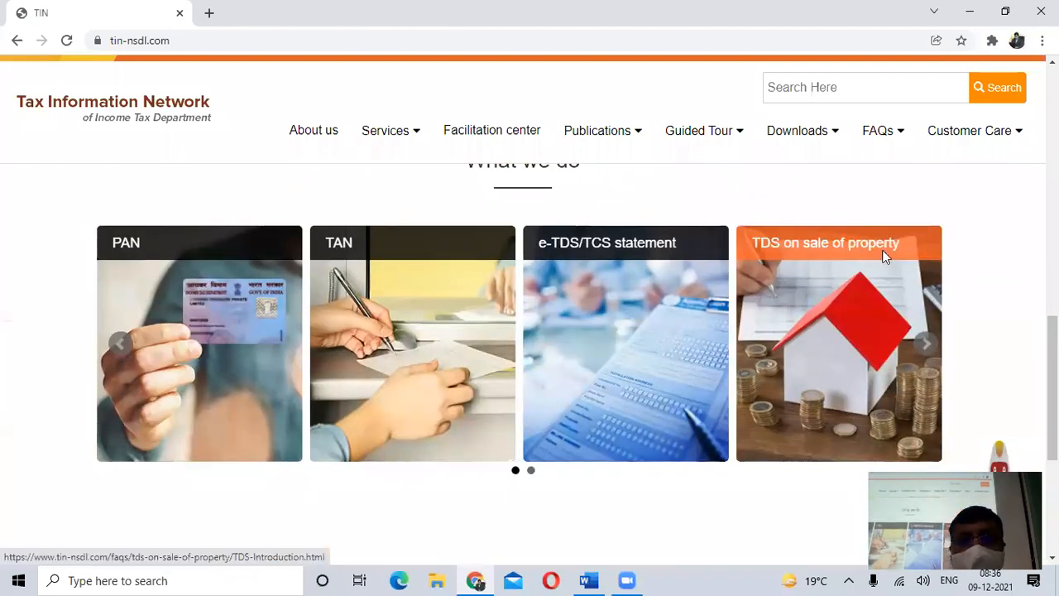
{"action": "scroll", "coordinate": [863, 257], "scroll_direction": "up", "scroll_amount": 1}
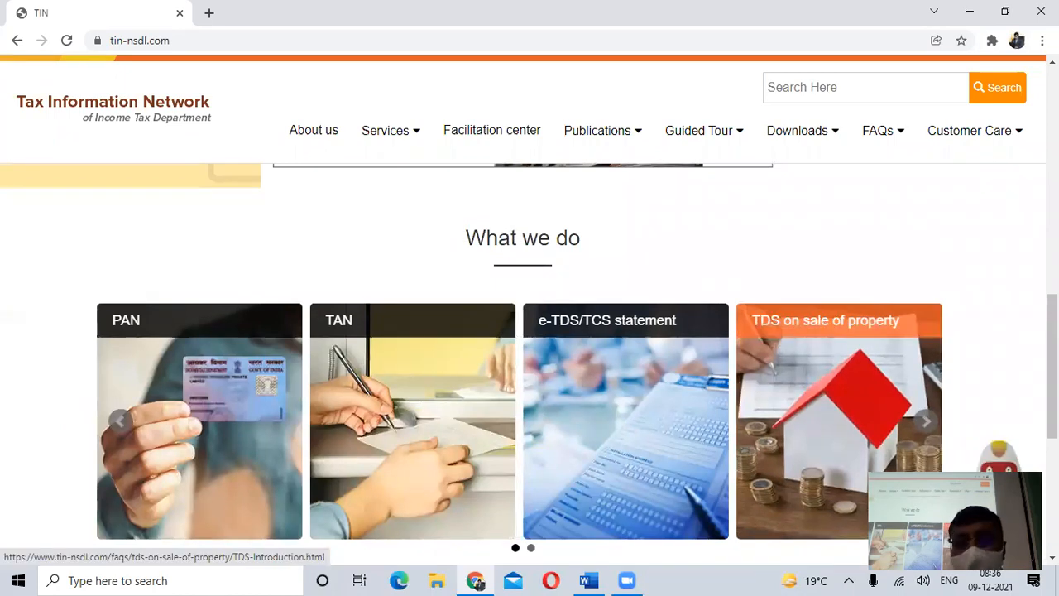
{"action": "scroll", "coordinate": [529, 331], "scroll_direction": "down", "scroll_amount": 1}
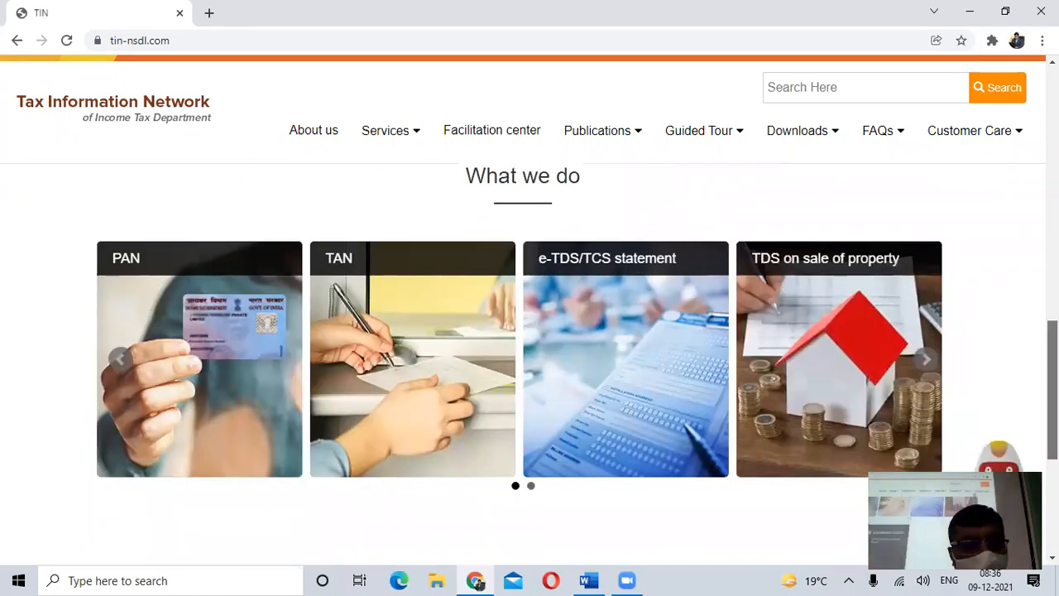
{"action": "scroll", "coordinate": [530, 331], "scroll_direction": "down", "scroll_amount": 4}
{"action": "scroll", "coordinate": [530, 331], "scroll_direction": "up", "scroll_amount": 5}
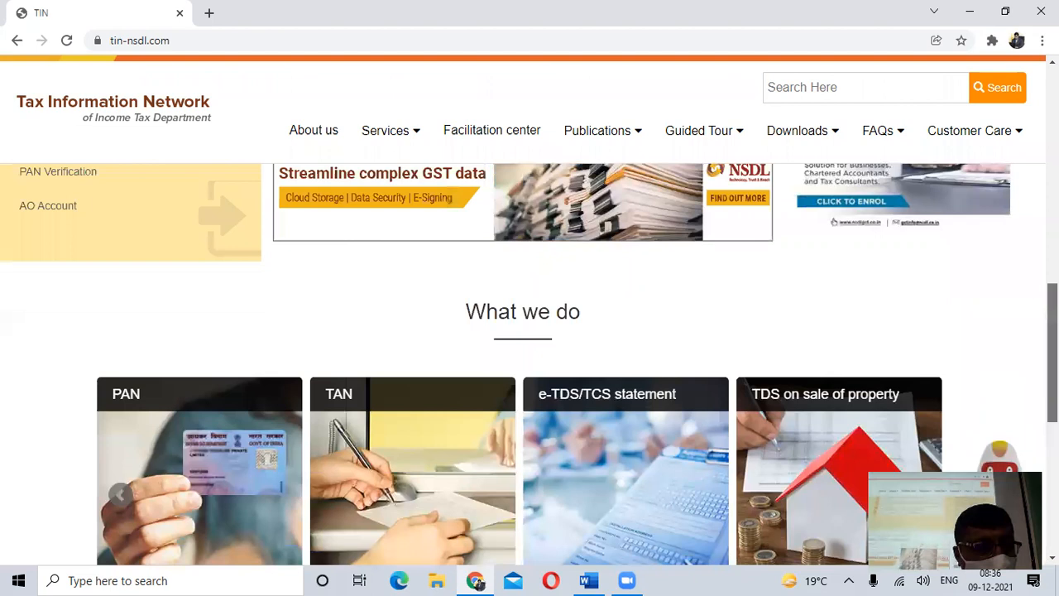
{"action": "scroll", "coordinate": [530, 331], "scroll_direction": "up", "scroll_amount": 4}
{"action": "scroll", "coordinate": [529, 331], "scroll_direction": "up", "scroll_amount": 1}
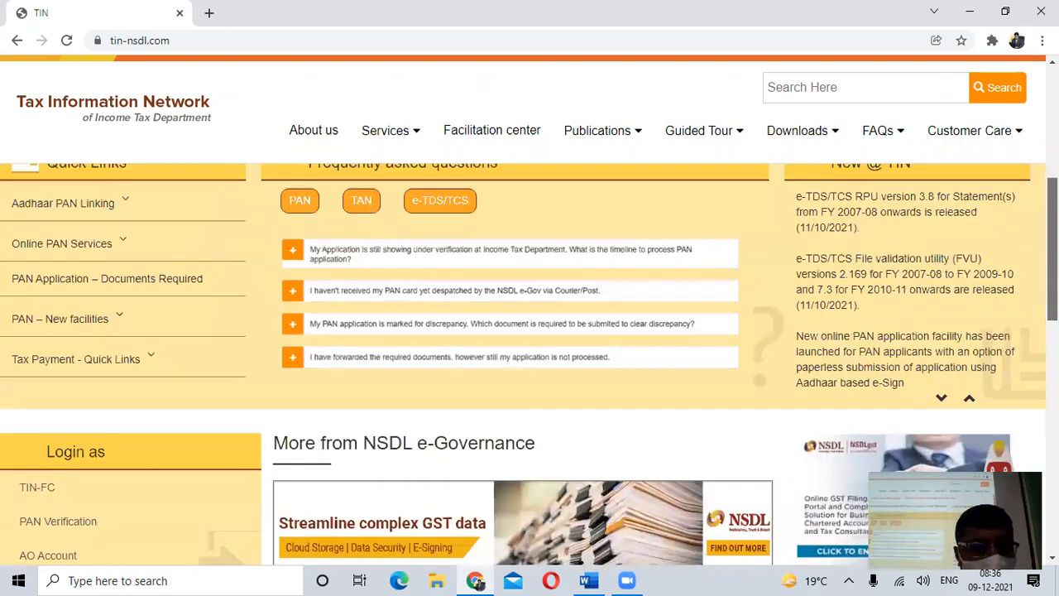
{"action": "scroll", "coordinate": [529, 331], "scroll_direction": "up", "scroll_amount": 1}
{"action": "scroll", "coordinate": [530, 331], "scroll_direction": "up", "scroll_amount": 1}
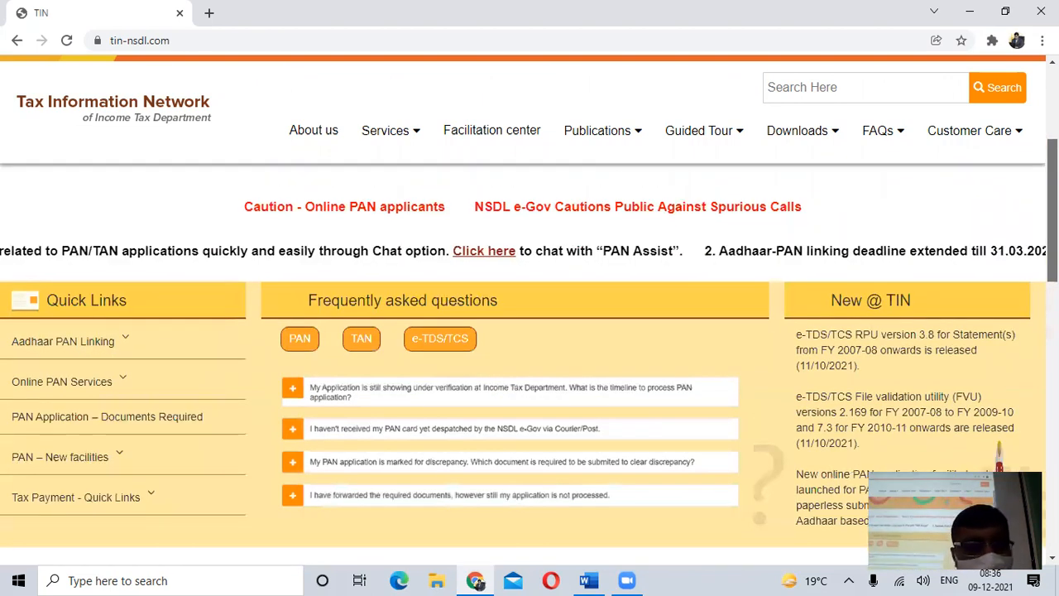
{"action": "scroll", "coordinate": [529, 330], "scroll_direction": "up", "scroll_amount": 1}
- Expand the Tax Payment - Quick Links list on the home page
{"action": "scroll", "coordinate": [529, 331], "scroll_direction": "down", "scroll_amount": 1}
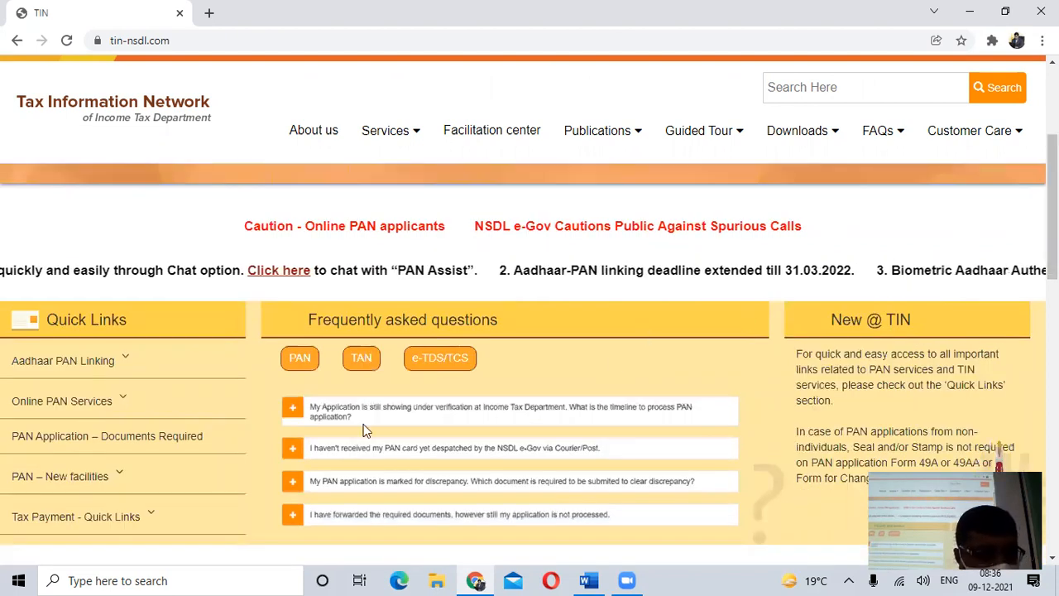
{"action": "left_click", "coordinate": [168, 499]}
{"action": "scroll", "coordinate": [168, 499], "scroll_direction": "down", "scroll_amount": 3}
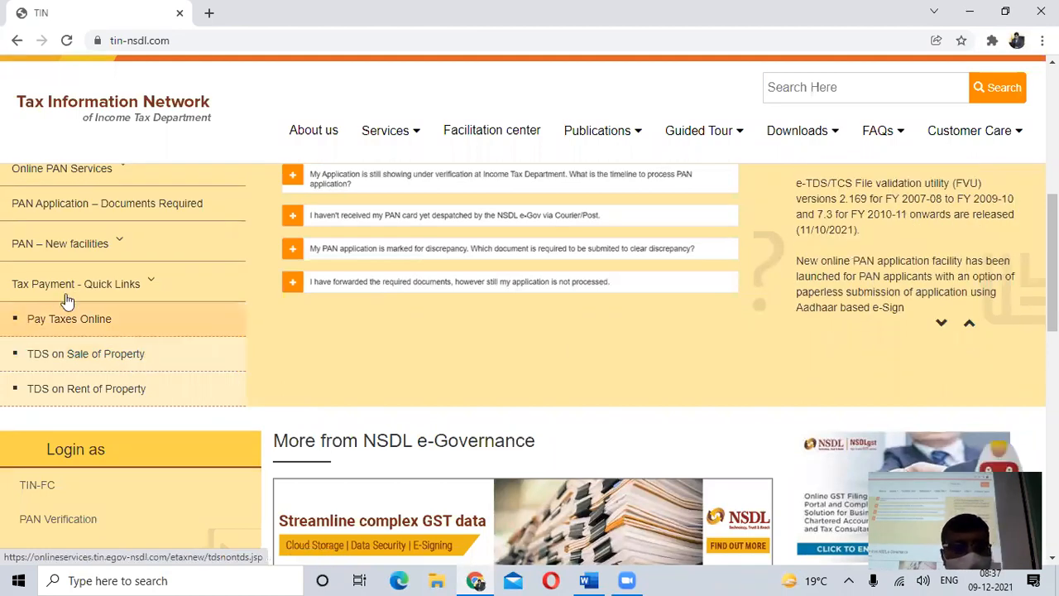
{"action": "key", "text": "alt+Tab"}
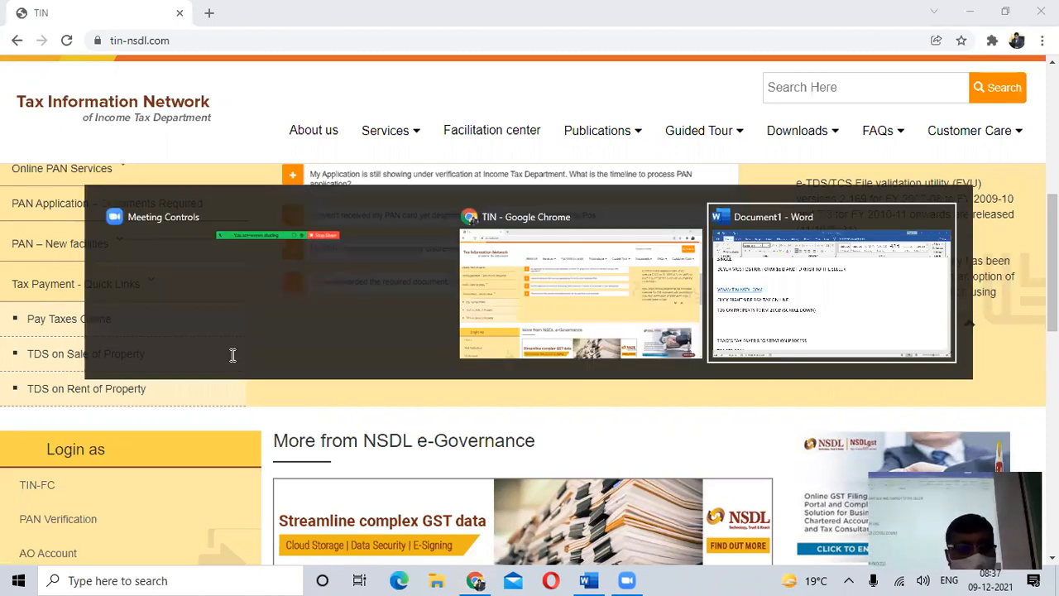
{"action": "scroll", "coordinate": [163, 334], "scroll_direction": "down", "scroll_amount": 5}
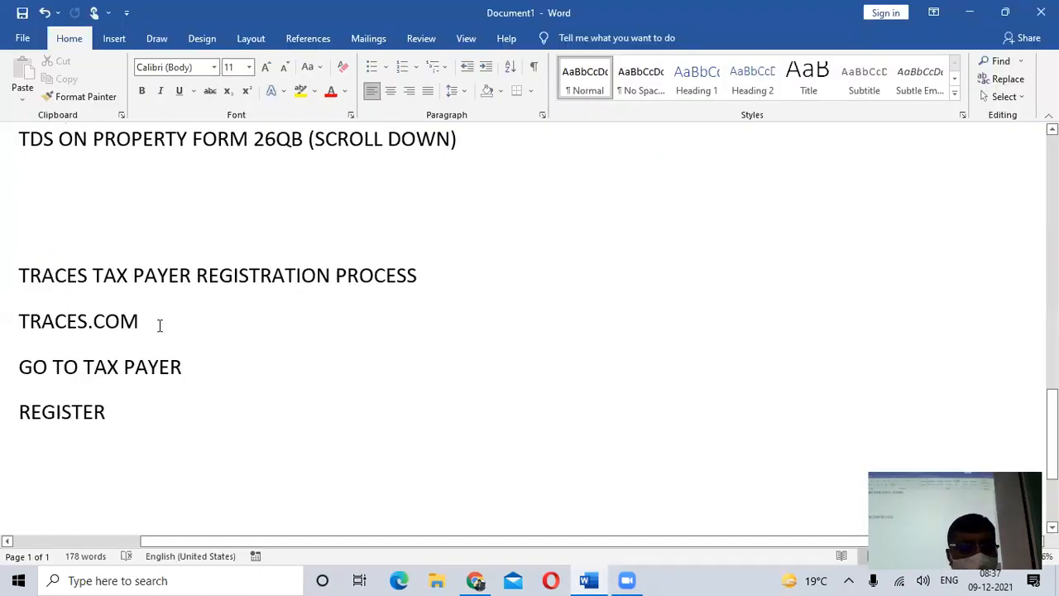
{"action": "triple_click", "coordinate": [291, 341]}
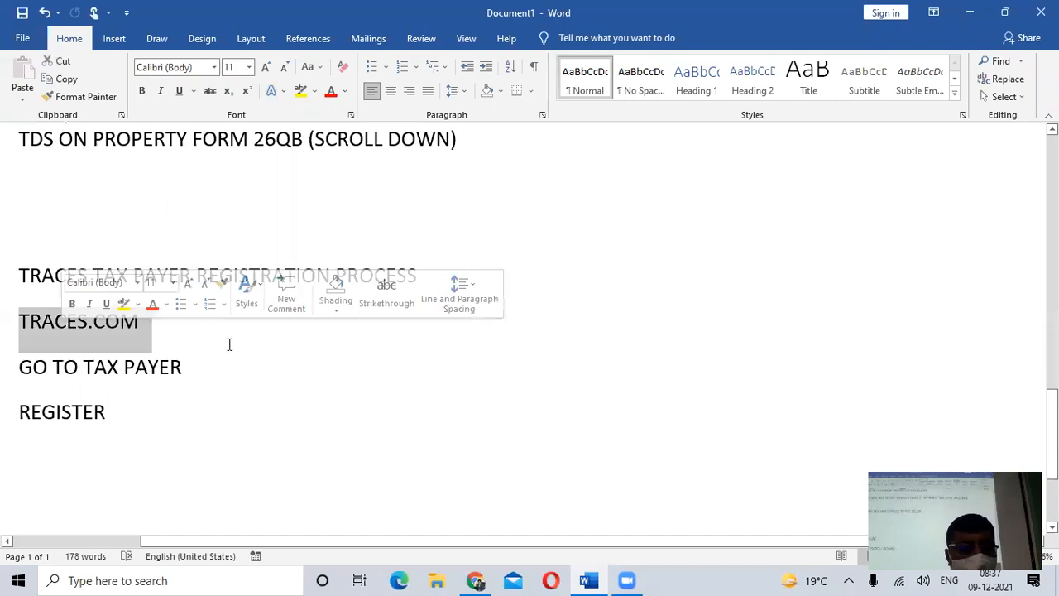
{"action": "left_click", "coordinate": [256, 347]}
{"action": "scroll", "coordinate": [256, 348], "scroll_direction": "up", "scroll_amount": 7}
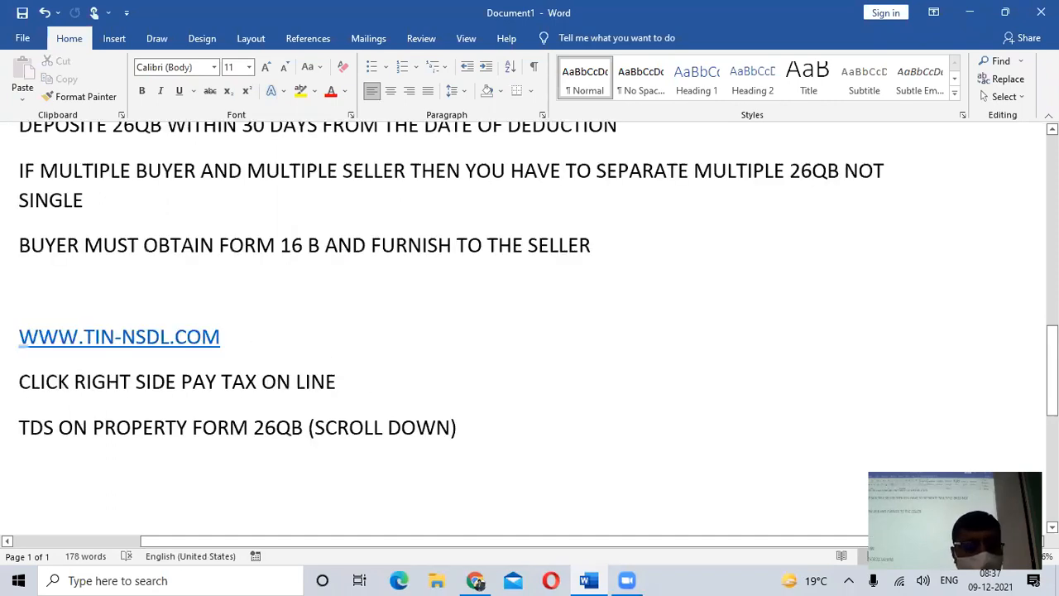
{"action": "key", "text": "Return"}
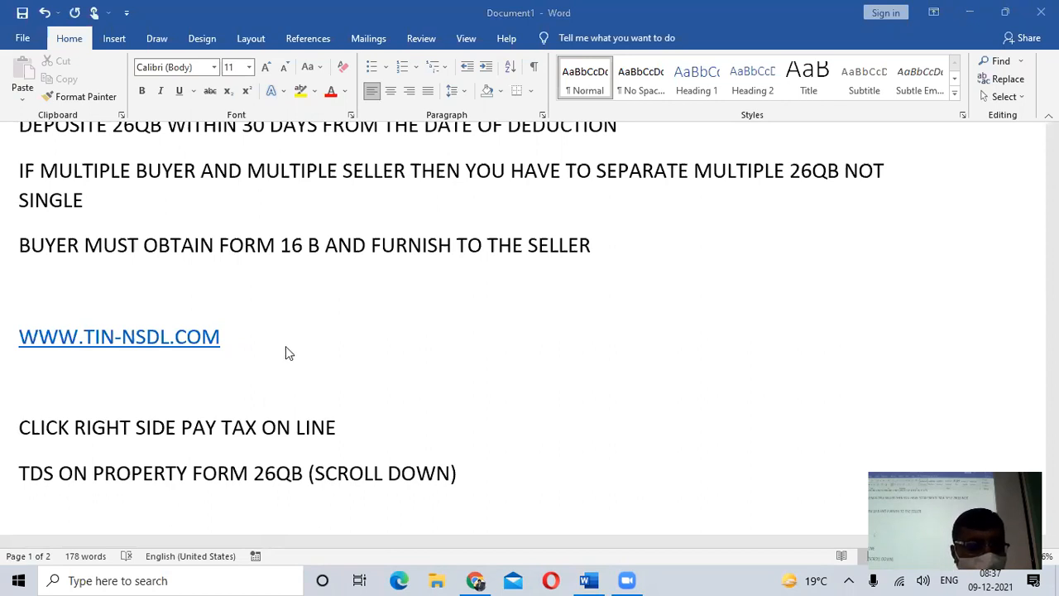
{"action": "left_click", "coordinate": [125, 387]}
{"action": "type", "text": "TAX A"}
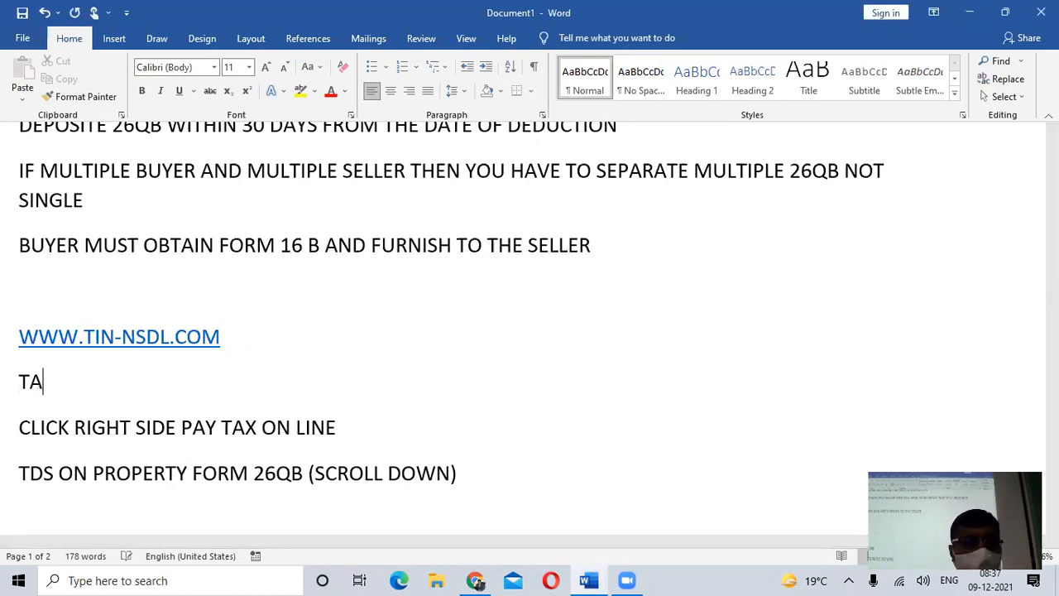
{"action": "key", "text": "BackSpace"}
{"action": "type", "text": "PAYMENT"}
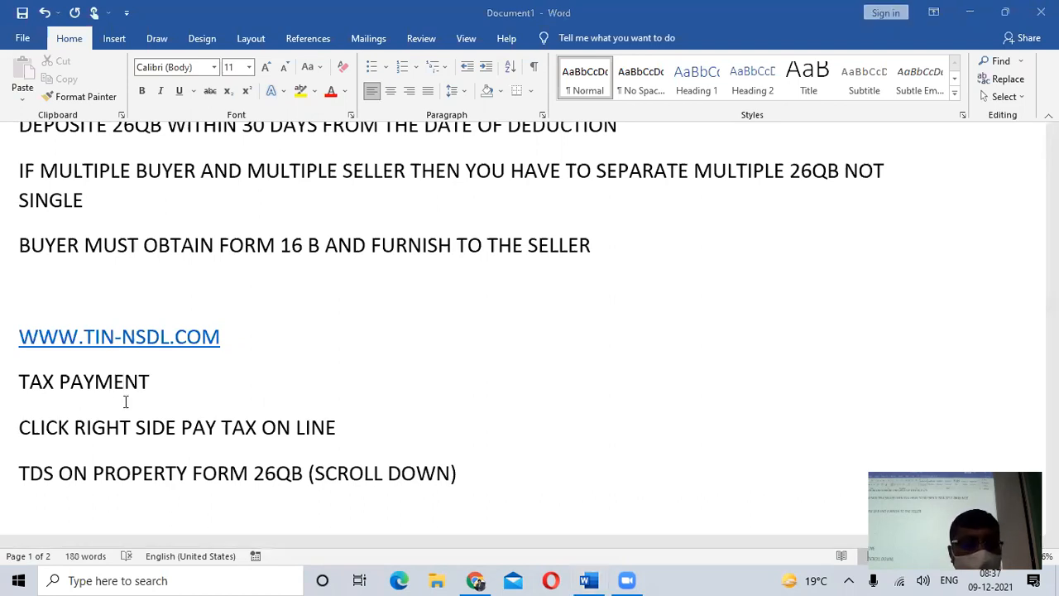
- Check the property quick link in Chrome and add the line "TDS ON SALE OF PROPERTY" below "TAX PAYMENT" in the Word notes
{"action": "key", "text": "alt+Tab"}
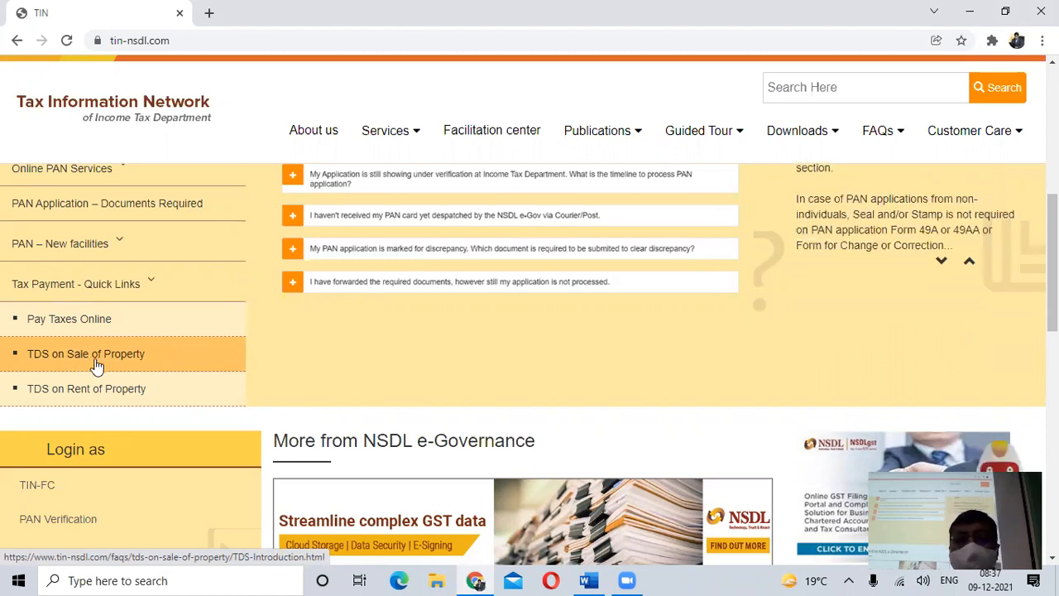
{"action": "key", "text": "alt+Tab"}
{"action": "key", "text": "alt+Tab"}
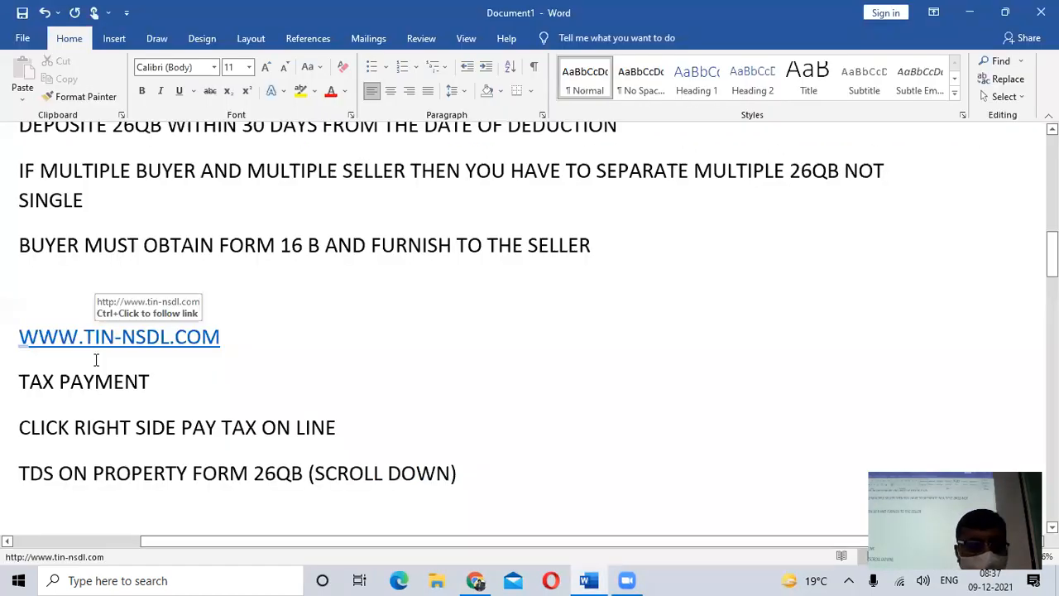
{"action": "key", "text": "Return"}
{"action": "type", "text": "TDS "}
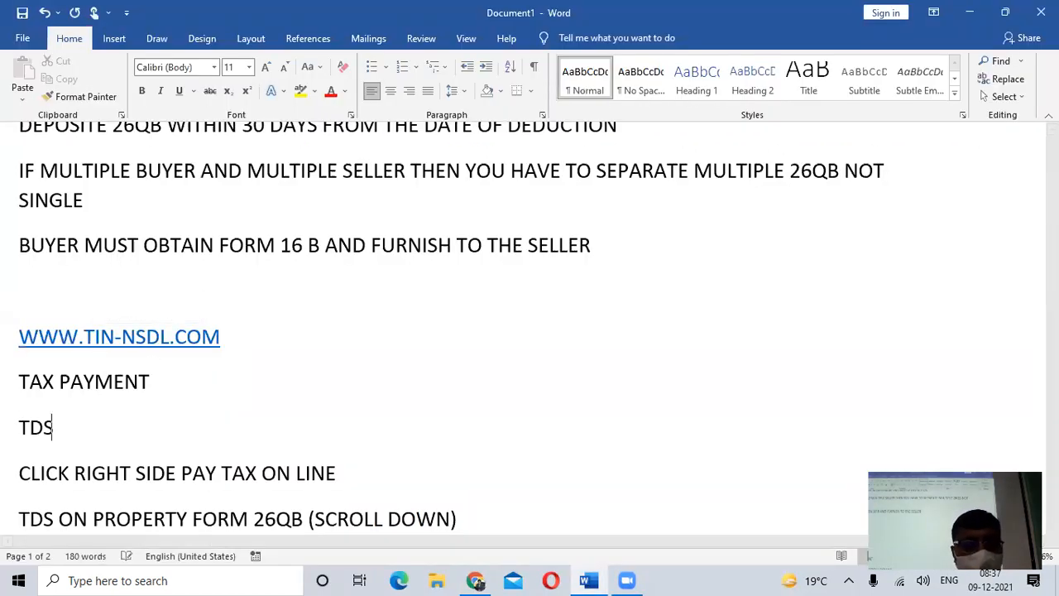
{"action": "type", "text": "ON SALE O"}
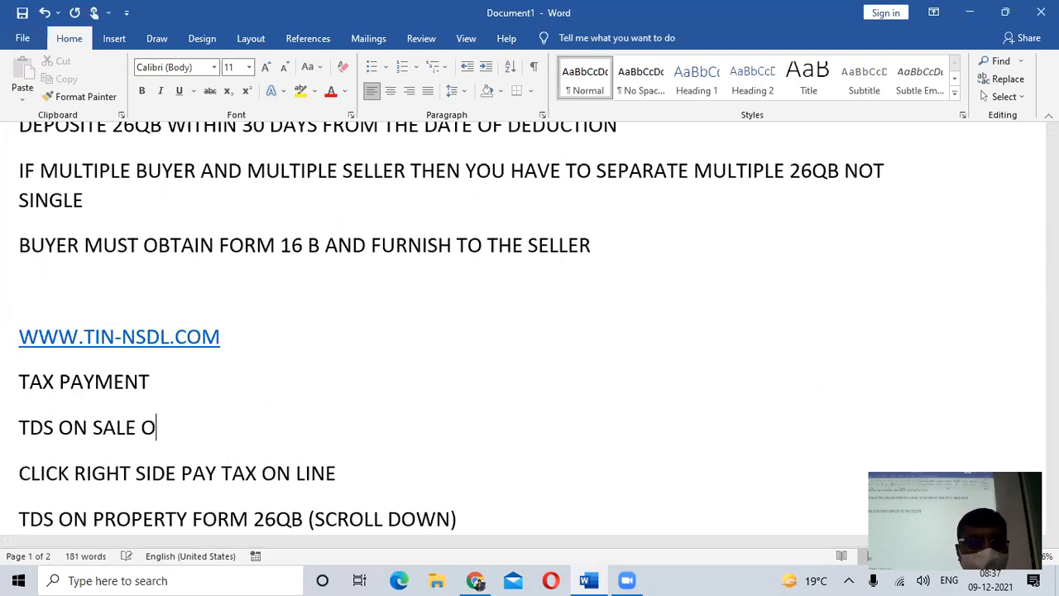
{"action": "type", "text": "F PRO"}
{"action": "key", "text": "BackSpace"}
{"action": "key", "text": "BackSpace"}
{"action": "type", "text": "PROPERTY"}
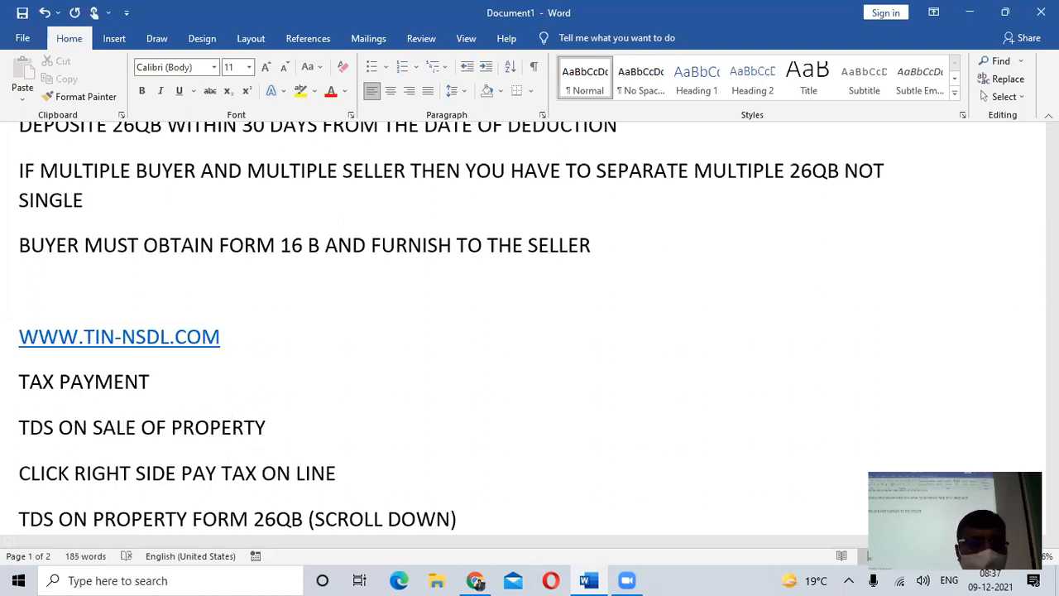
- Delete the line "CLICK RIGHT SIDE PAY TAX ON LINE" from the notes
{"action": "scroll", "coordinate": [20, 414], "scroll_direction": "down", "scroll_amount": 2}
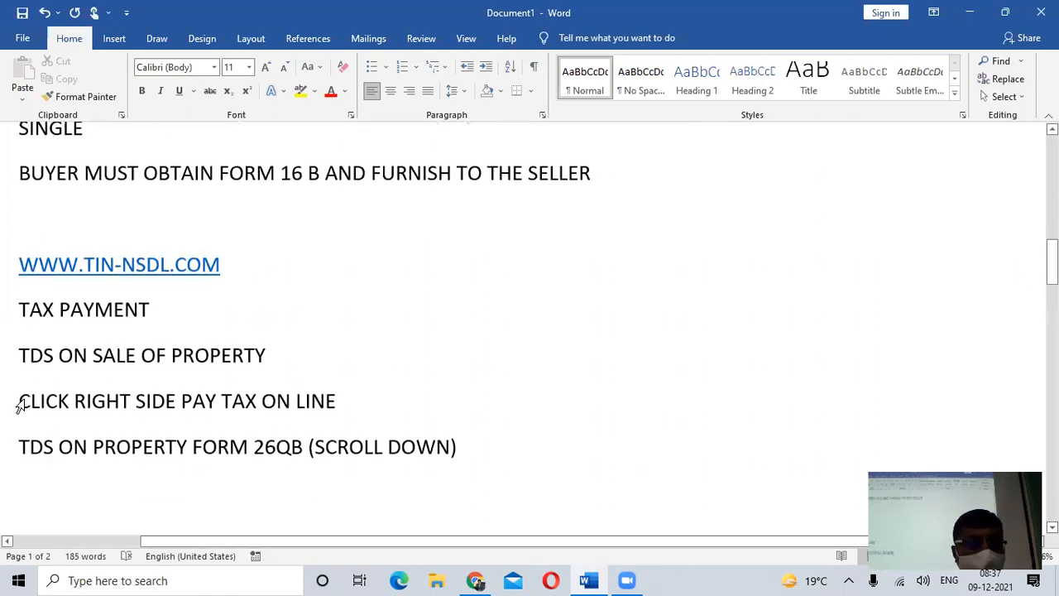
{"action": "triple_click", "coordinate": [20, 405]}
{"action": "left_click", "coordinate": [20, 405]}
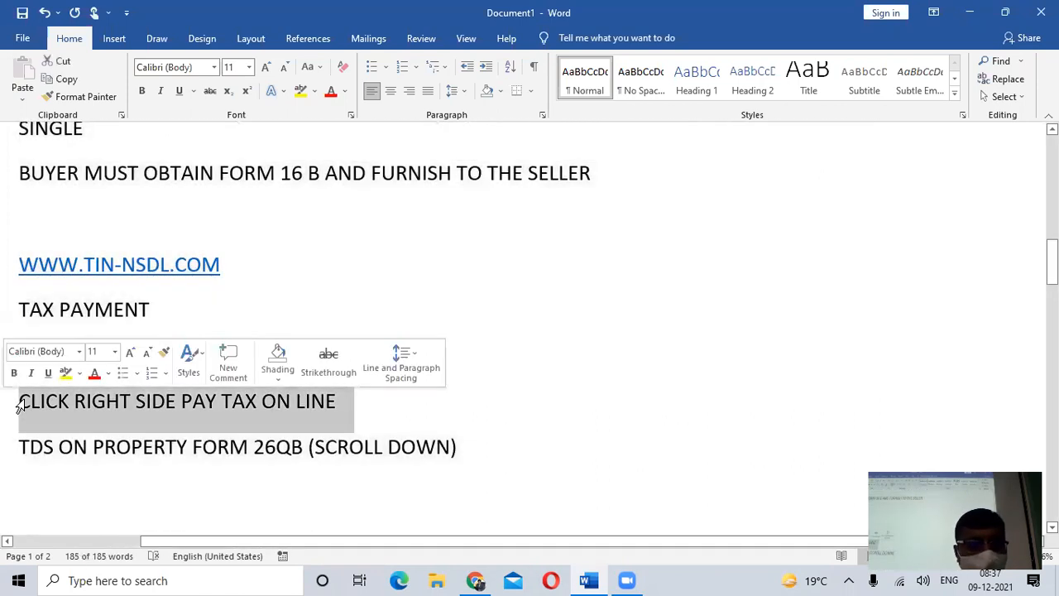
{"action": "key", "text": "Delete"}
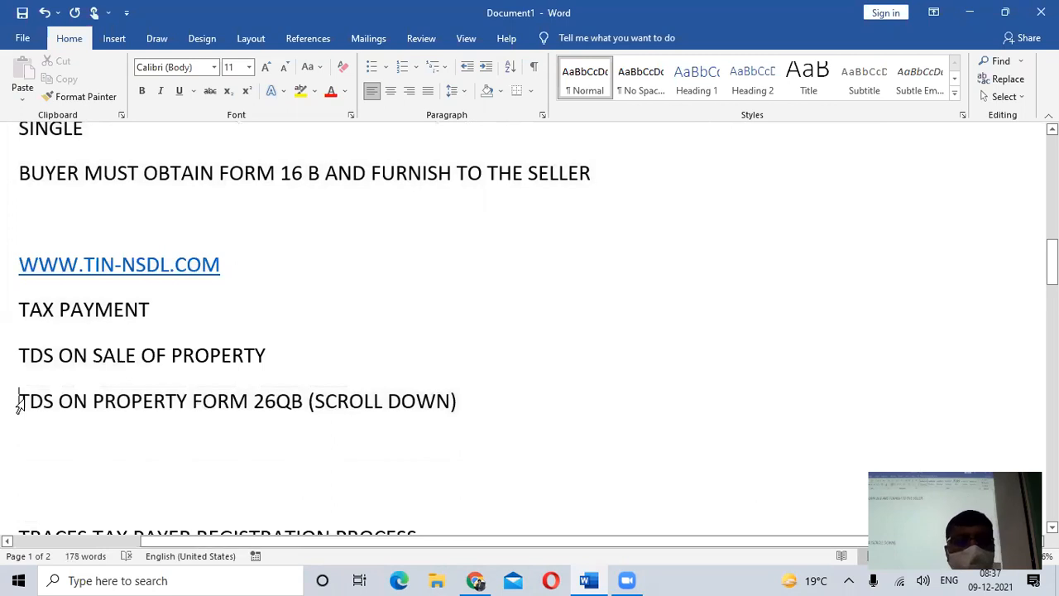
- Switch to Chrome, open the TDS on Sale of Property quick link and look through its introduction page
{"action": "key", "text": "alt+Tab"}
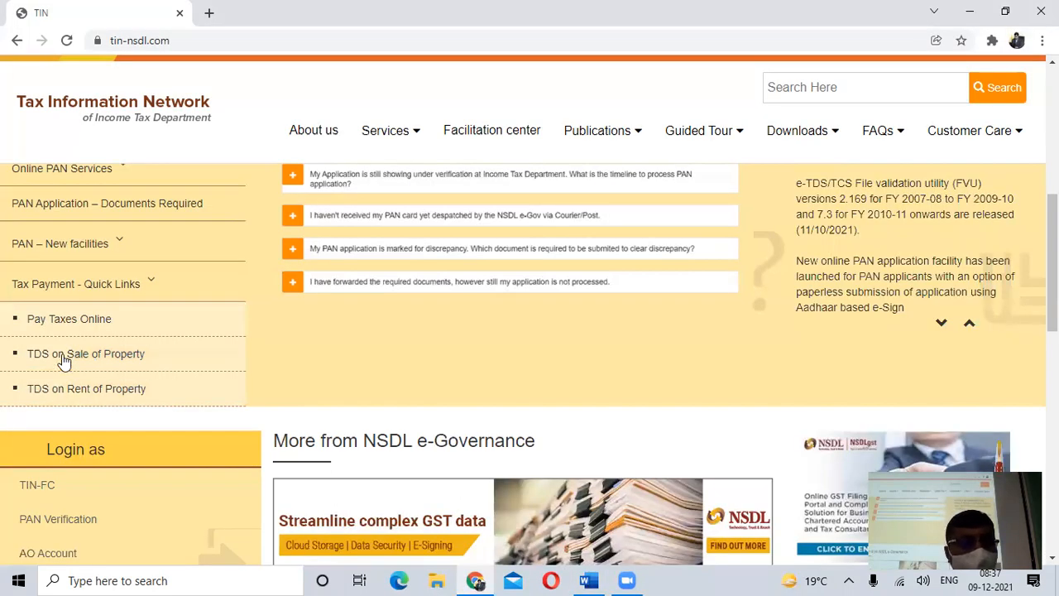
{"action": "left_click", "coordinate": [65, 357]}
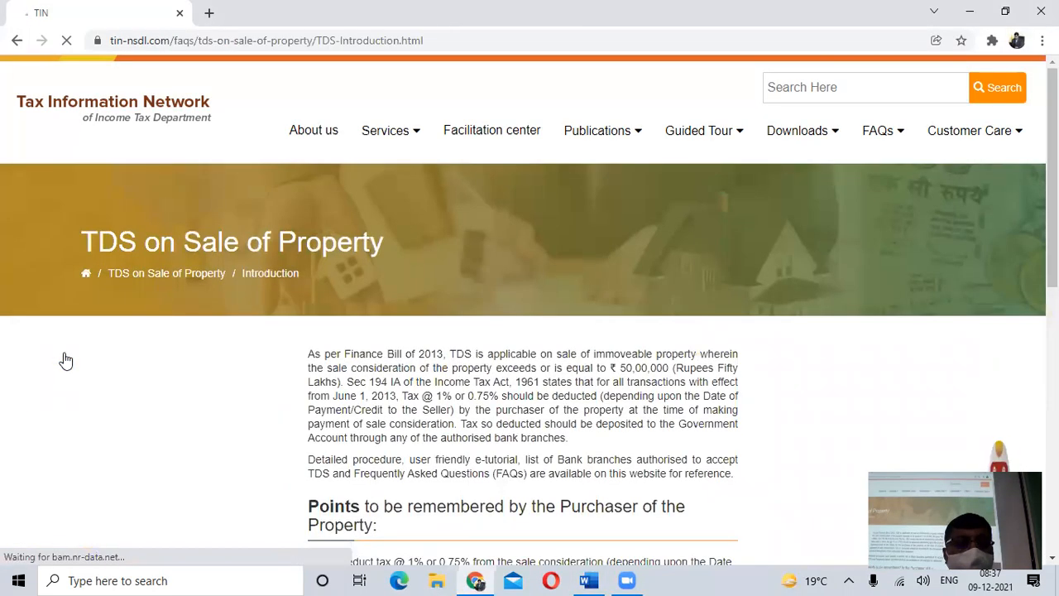
{"action": "scroll", "coordinate": [496, 352], "scroll_direction": "down", "scroll_amount": 3}
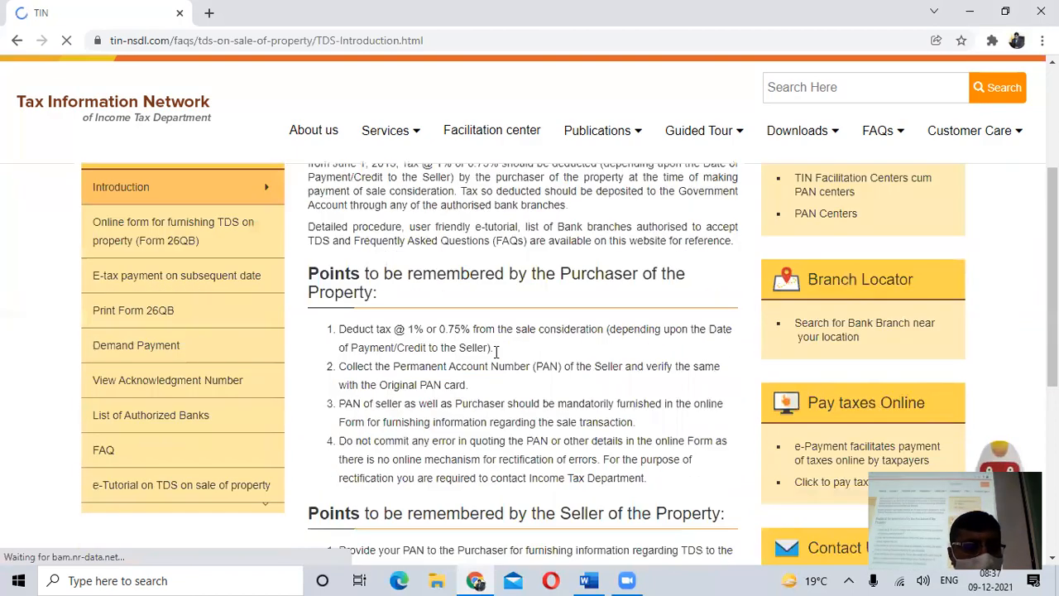
{"action": "scroll", "coordinate": [495, 350], "scroll_direction": "down", "scroll_amount": 1}
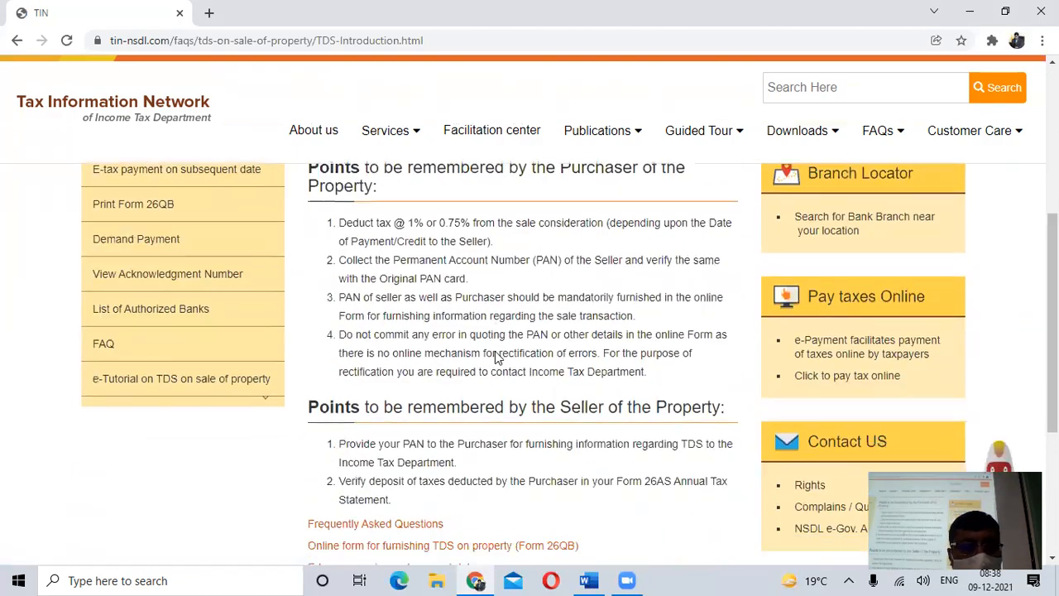
{"action": "scroll", "coordinate": [494, 356], "scroll_direction": "down", "scroll_amount": 2}
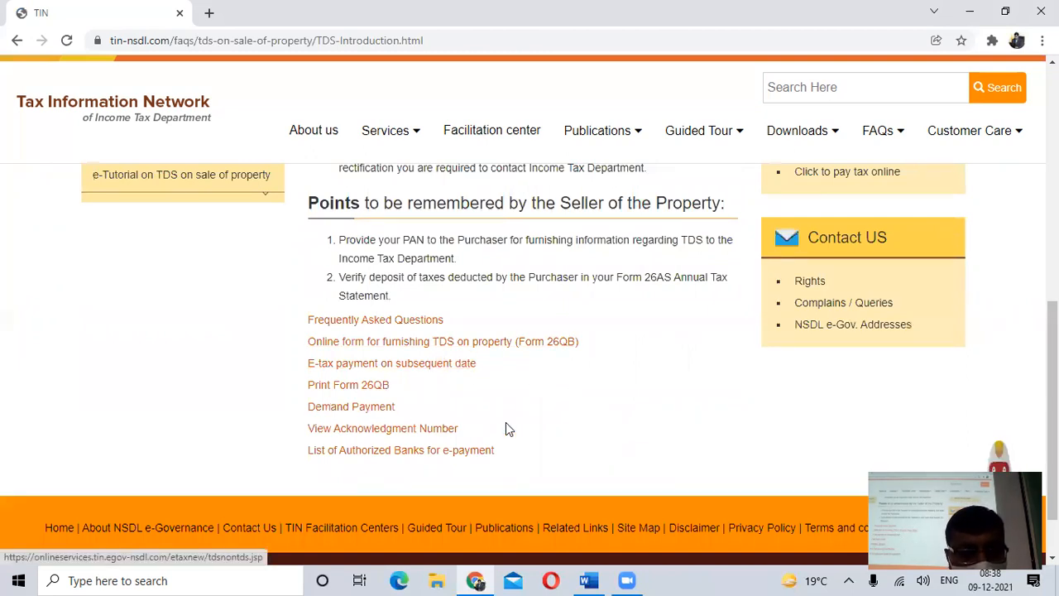
{"action": "scroll", "coordinate": [683, 454], "scroll_direction": "up", "scroll_amount": 5}
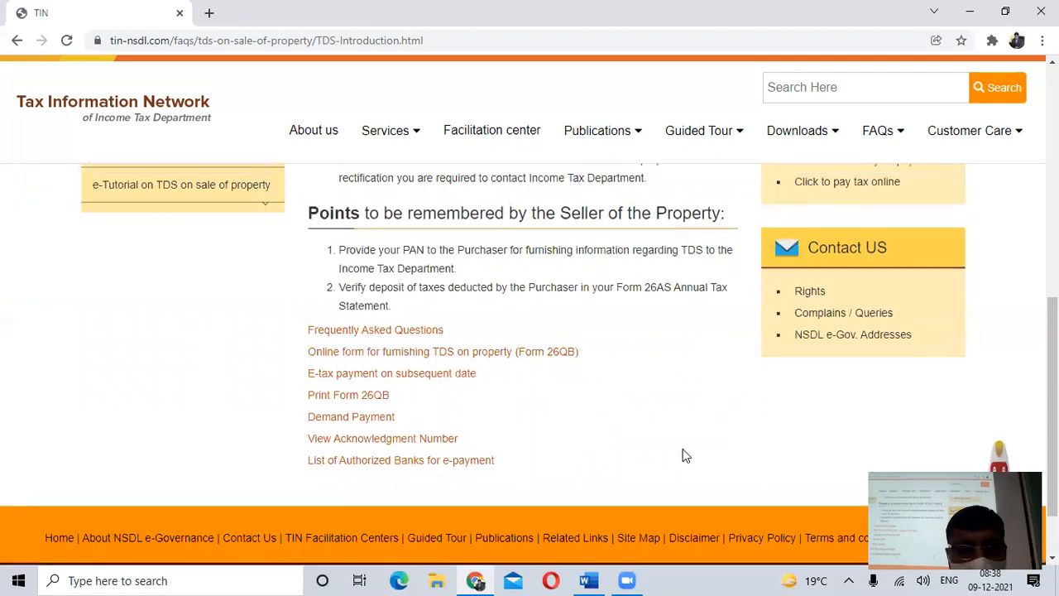
{"action": "scroll", "coordinate": [684, 451], "scroll_direction": "up", "scroll_amount": 1}
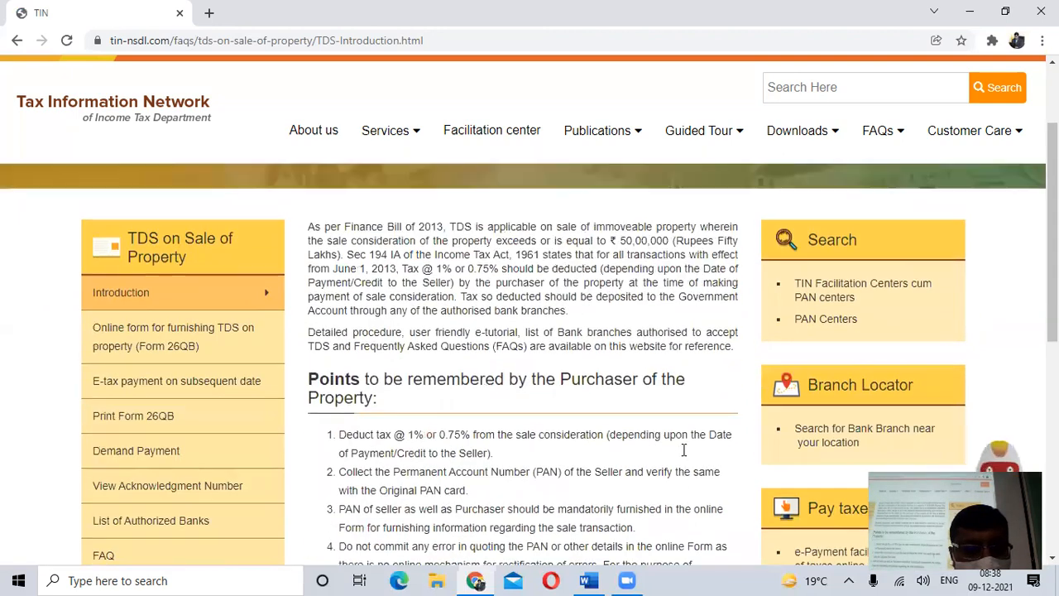
{"action": "scroll", "coordinate": [683, 454], "scroll_direction": "down", "scroll_amount": 1}
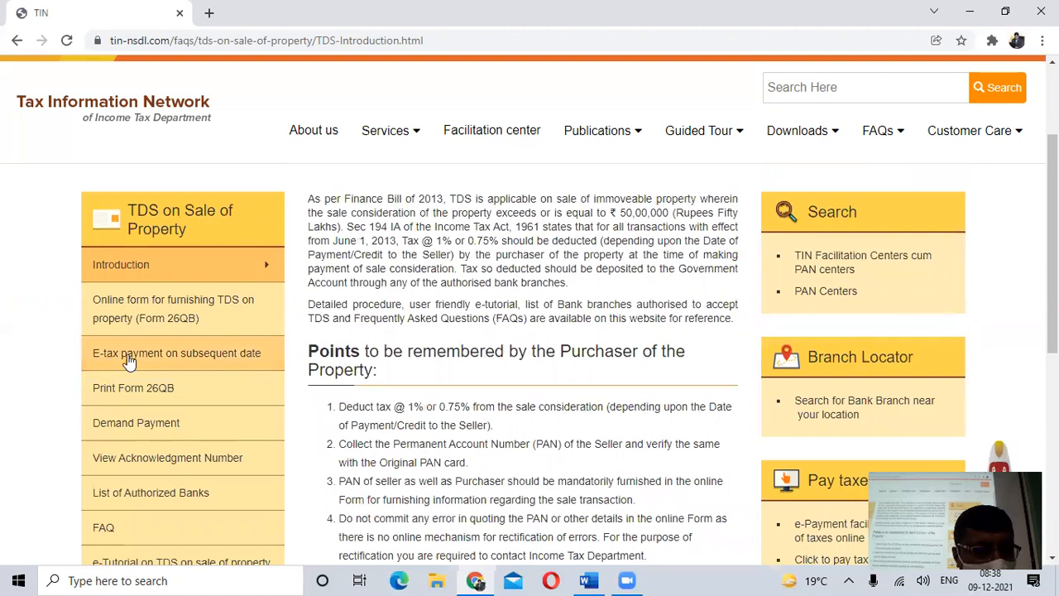
- Open the "E-tax payment on subsequent date" page, look over its verification fields and close it
{"action": "left_click", "coordinate": [163, 365]}
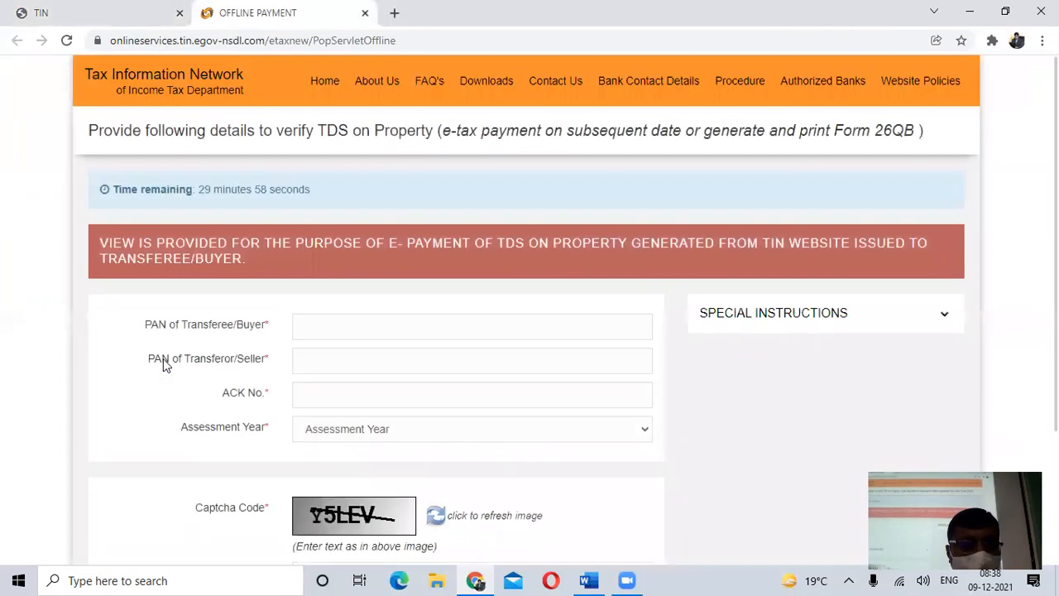
{"action": "scroll", "coordinate": [337, 356], "scroll_direction": "down", "scroll_amount": 2}
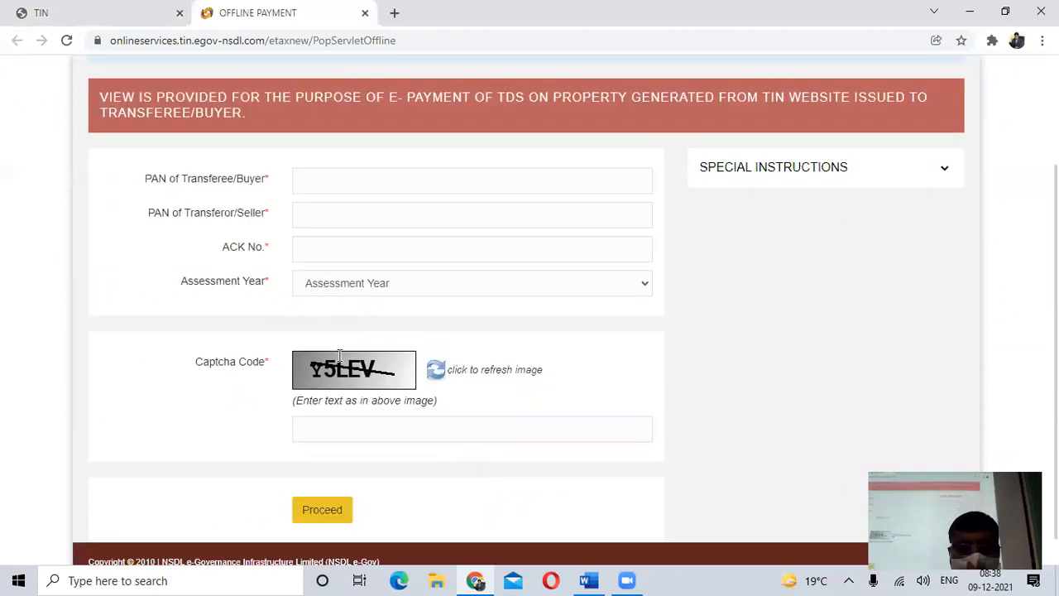
{"action": "scroll", "coordinate": [342, 360], "scroll_direction": "up", "scroll_amount": 1}
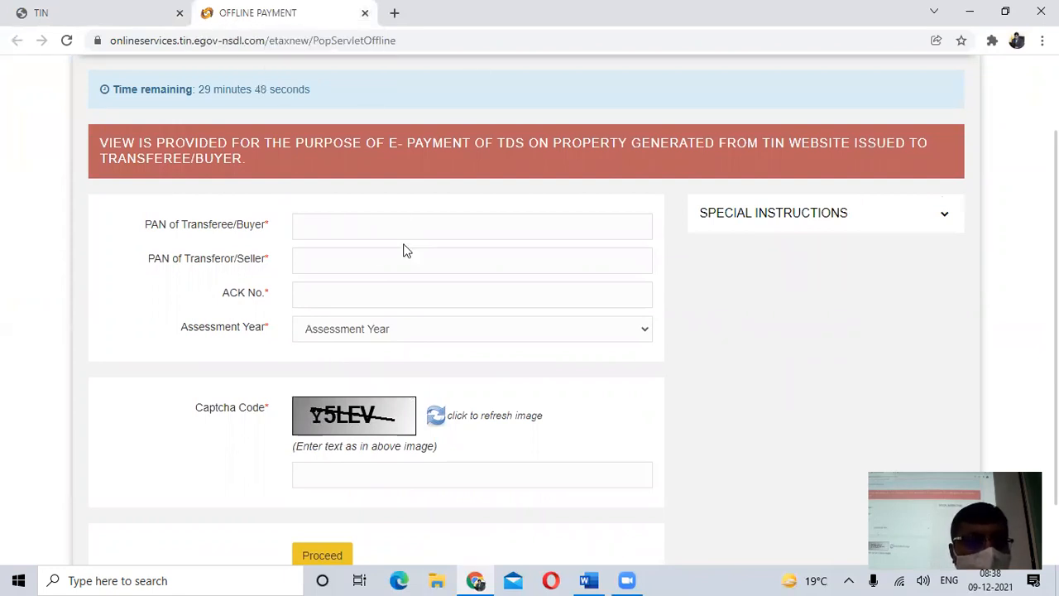
{"action": "left_click", "coordinate": [337, 225]}
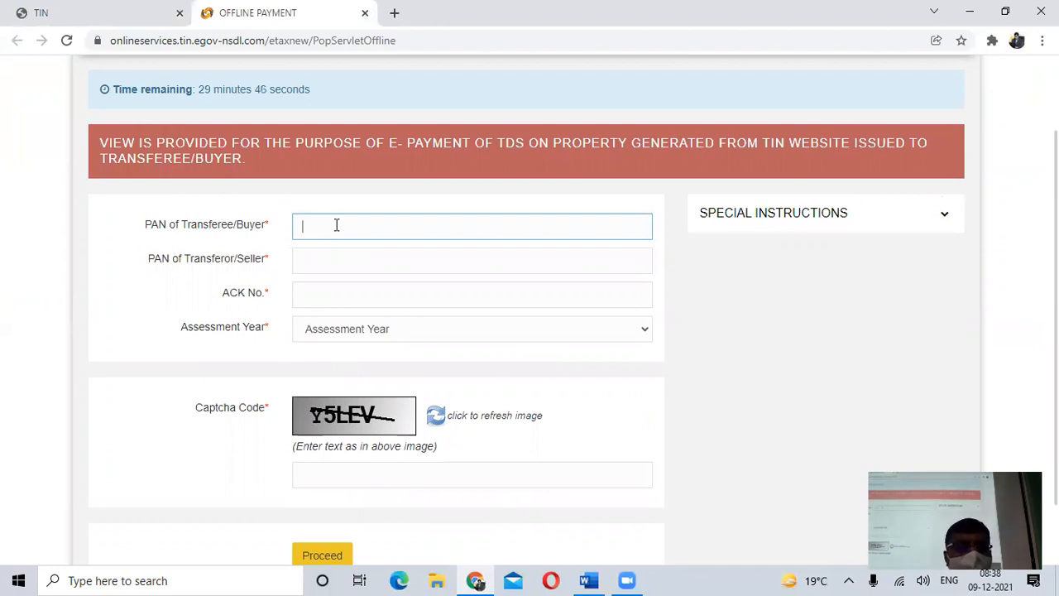
{"action": "left_click", "coordinate": [365, 13]}
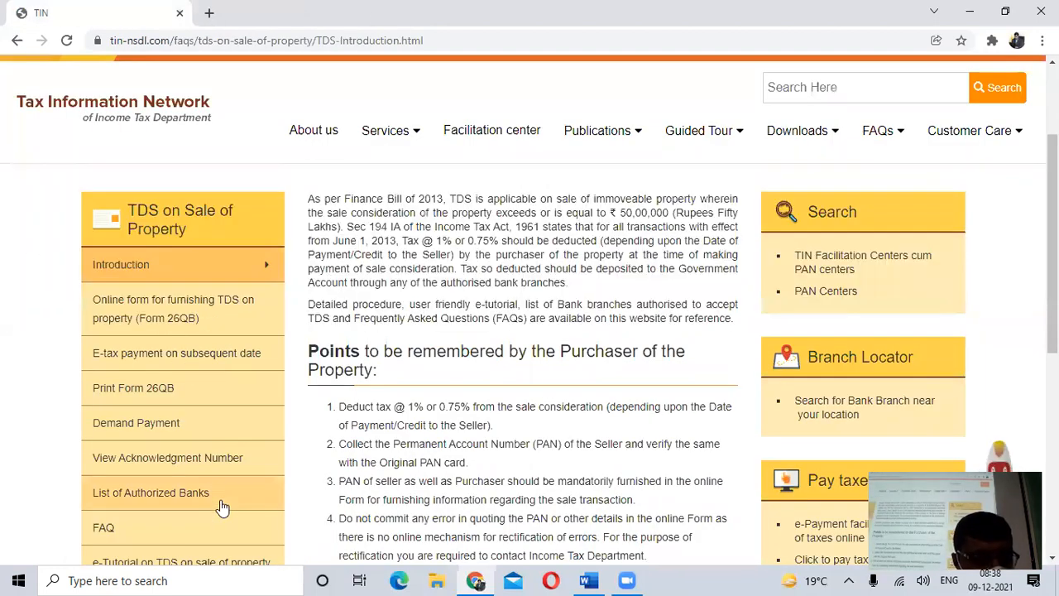
- Open the online tax payment page from the TDS introduction and proceed to TDS on Property (Form 26QB)
{"action": "scroll", "coordinate": [222, 507], "scroll_direction": "down", "scroll_amount": 1}
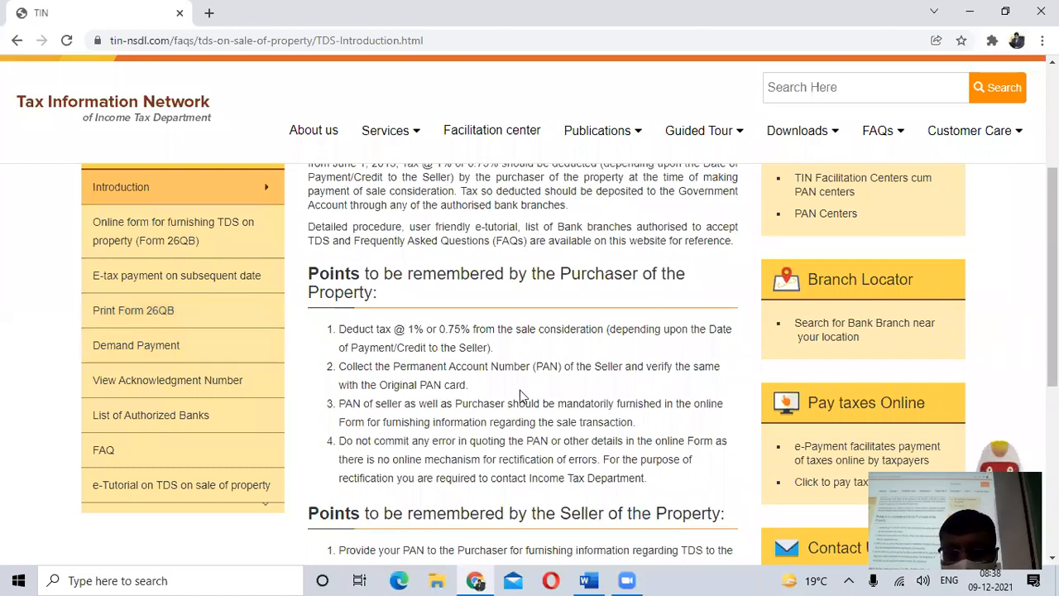
{"action": "scroll", "coordinate": [522, 396], "scroll_direction": "down", "scroll_amount": 1}
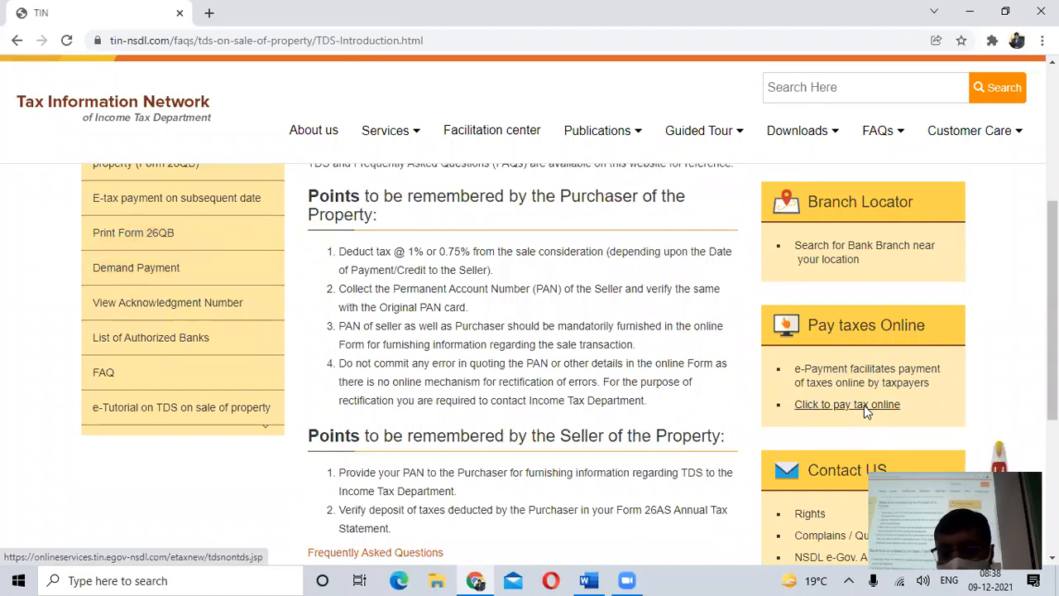
{"action": "left_click", "coordinate": [864, 405]}
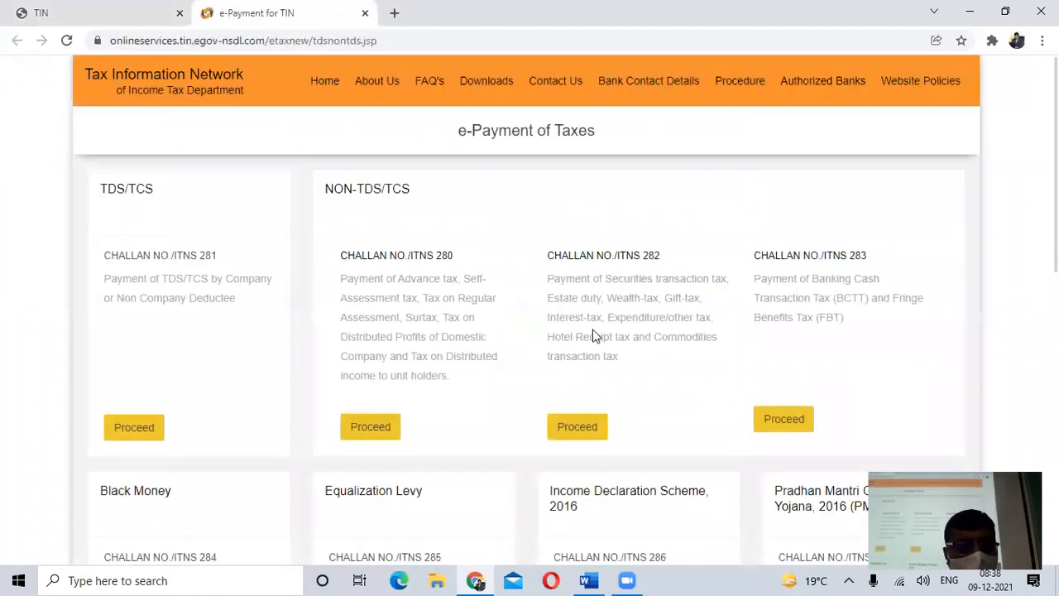
{"action": "scroll", "coordinate": [592, 336], "scroll_direction": "down", "scroll_amount": 4}
{"action": "scroll", "coordinate": [422, 319], "scroll_direction": "down", "scroll_amount": 3}
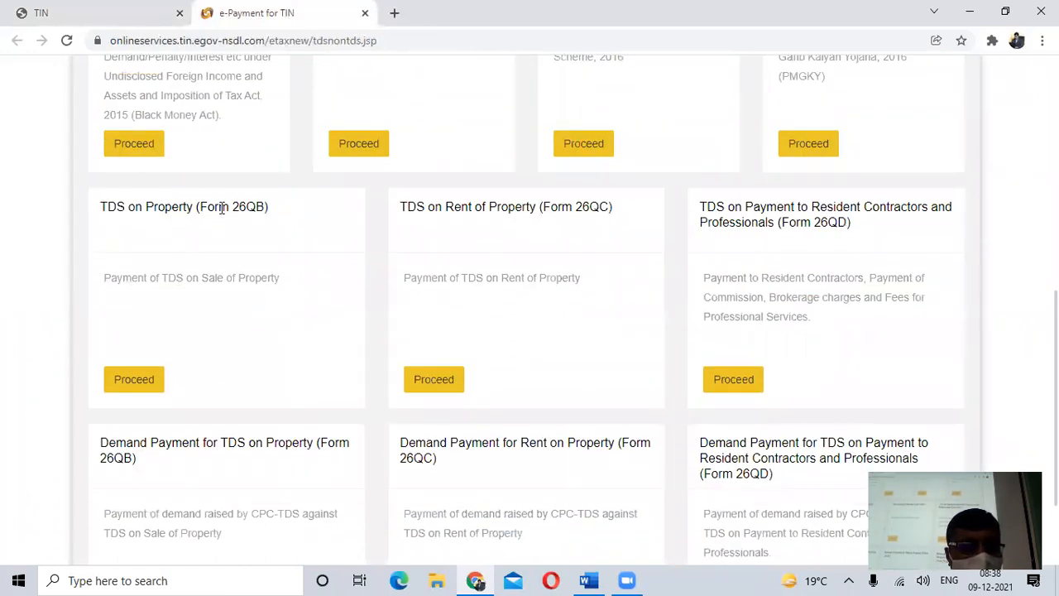
{"action": "left_click", "coordinate": [131, 378]}
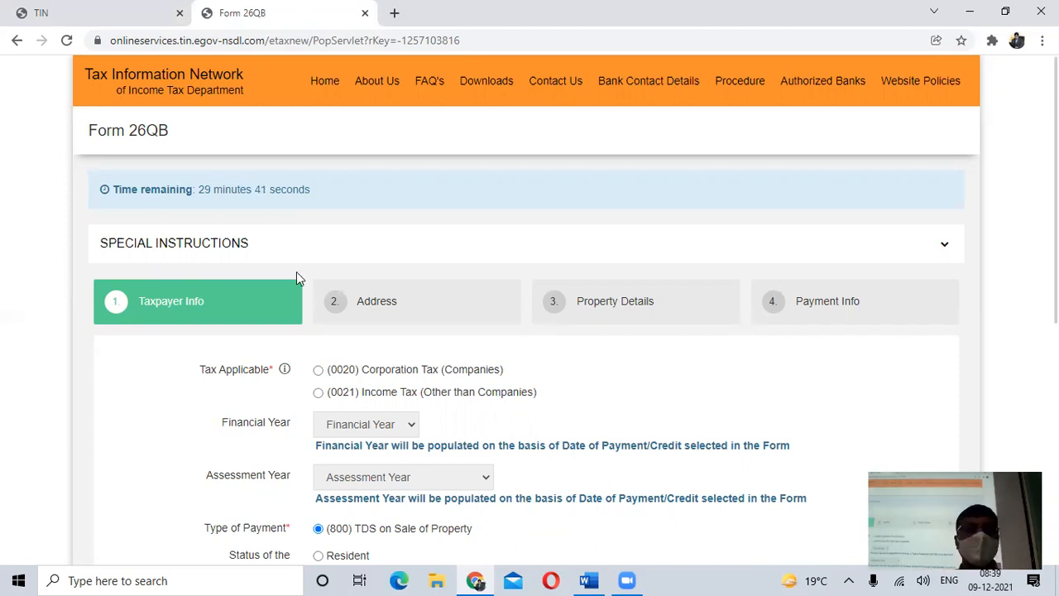
- Go back to the e-Payment of Taxes page and open TDS on Property (Form 26QB) again
{"action": "scroll", "coordinate": [444, 226], "scroll_direction": "down", "scroll_amount": 1}
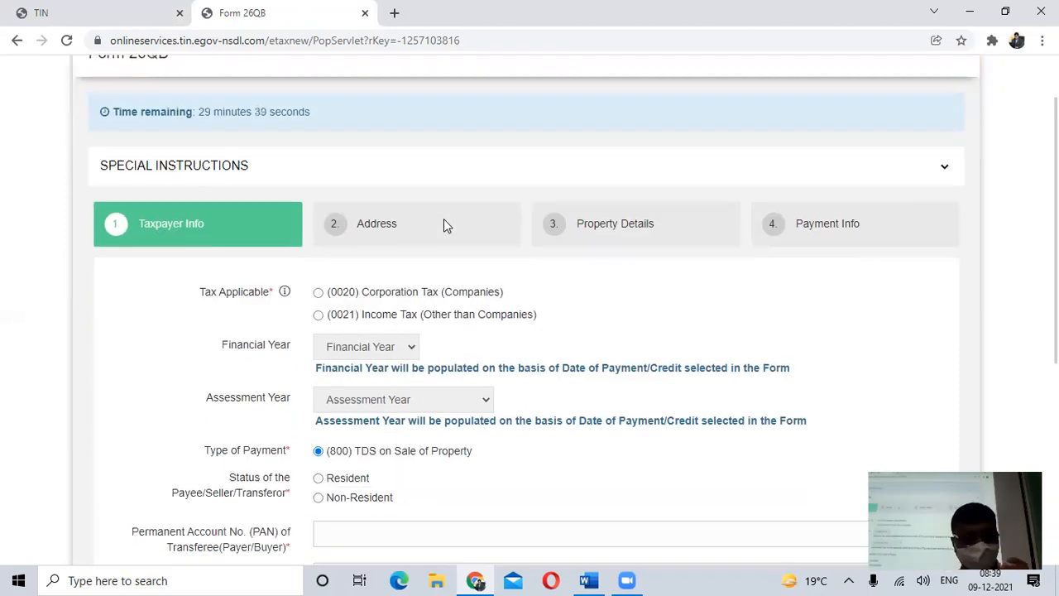
{"action": "scroll", "coordinate": [249, 149], "scroll_direction": "up", "scroll_amount": 1}
{"action": "left_click", "coordinate": [17, 40]}
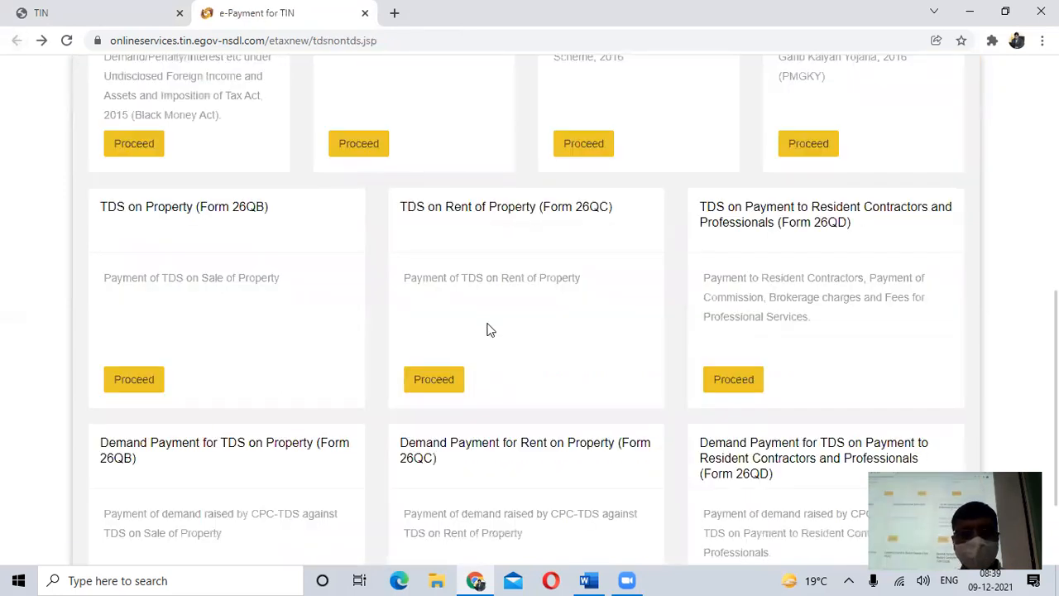
{"action": "scroll", "coordinate": [488, 329], "scroll_direction": "up", "scroll_amount": 6}
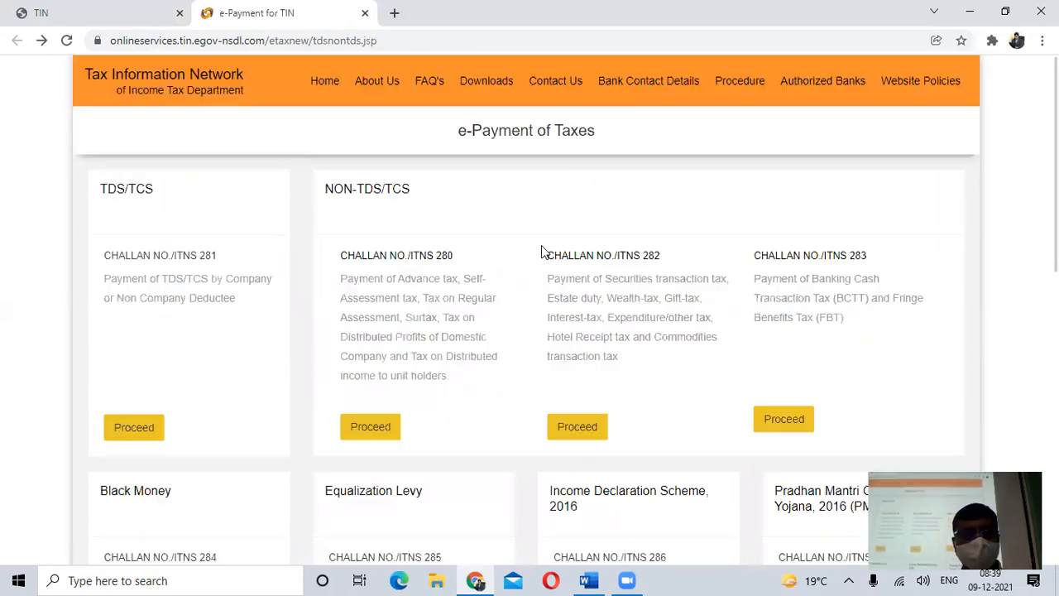
{"action": "scroll", "coordinate": [542, 250], "scroll_direction": "down", "scroll_amount": 5}
{"action": "scroll", "coordinate": [541, 250], "scroll_direction": "down", "scroll_amount": 2}
{"action": "scroll", "coordinate": [387, 284], "scroll_direction": "up", "scroll_amount": 1}
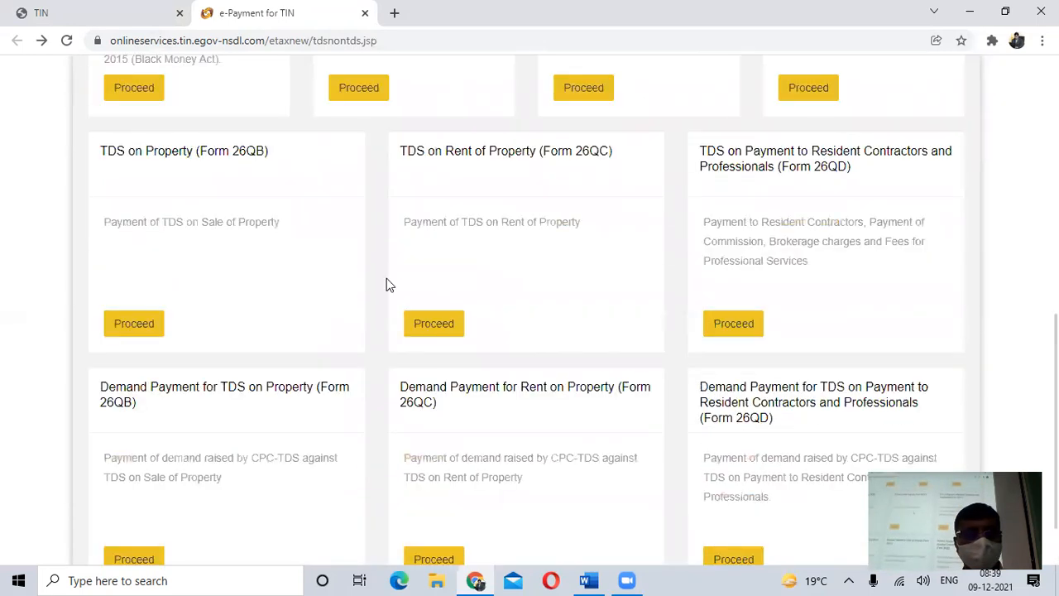
{"action": "left_click", "coordinate": [125, 324]}
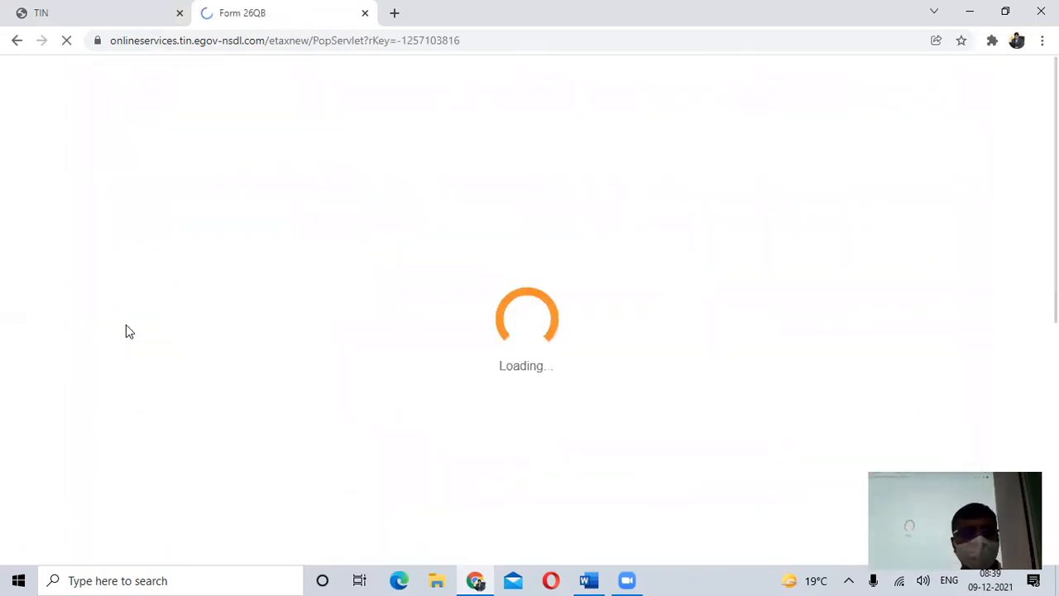
- Copy the Form 26QB web address into the Word notes as a hyperlink on its own line below "TDS ON SALE OF PROPERTY"
{"action": "left_click", "coordinate": [324, 44]}
{"action": "key", "text": "ctrl+c"}
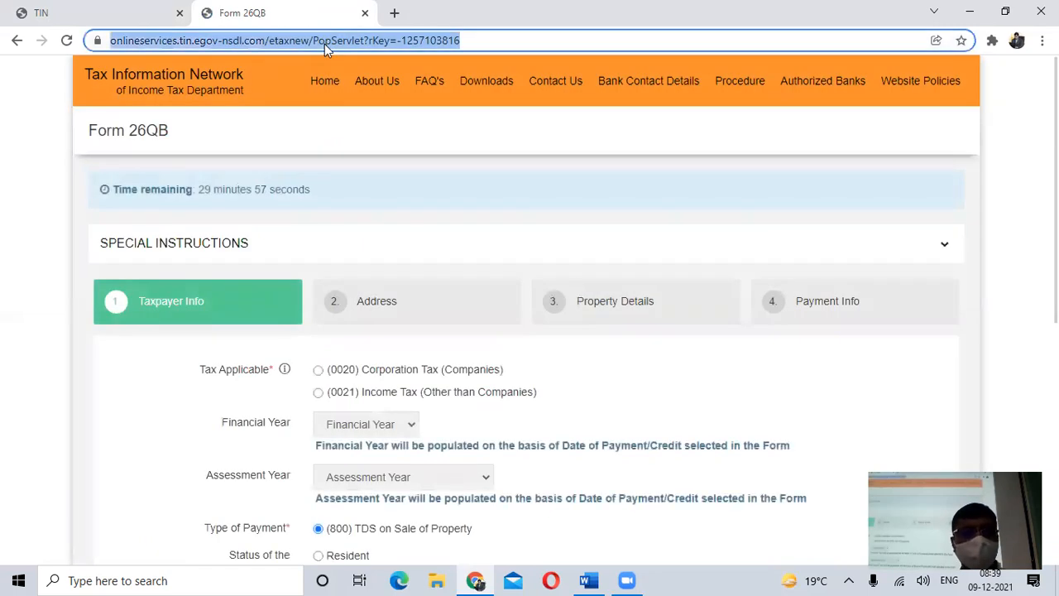
{"action": "left_click", "coordinate": [536, 417]}
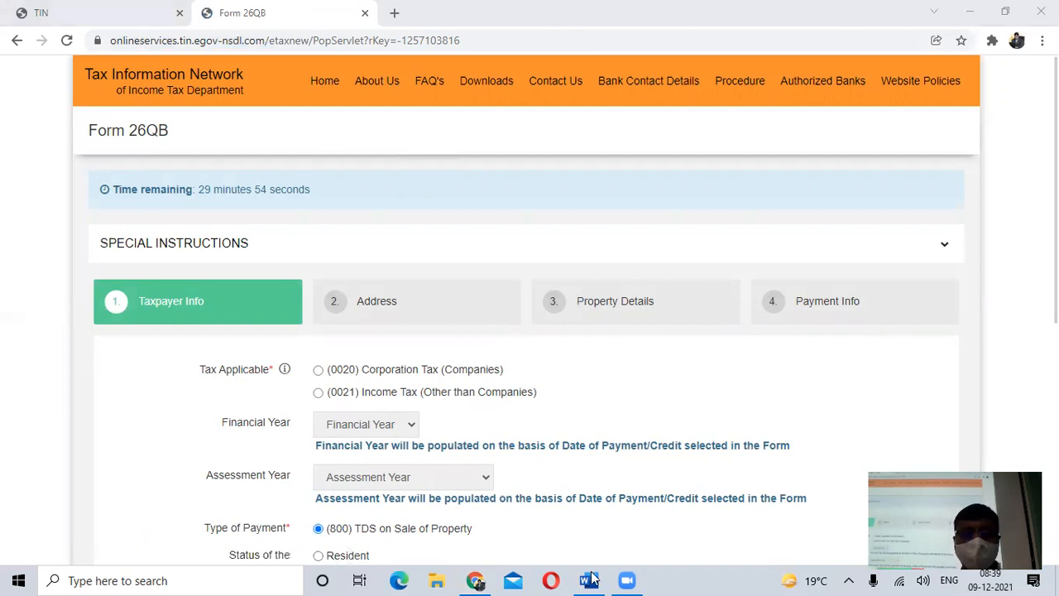
{"action": "key", "text": "alt+Tab"}
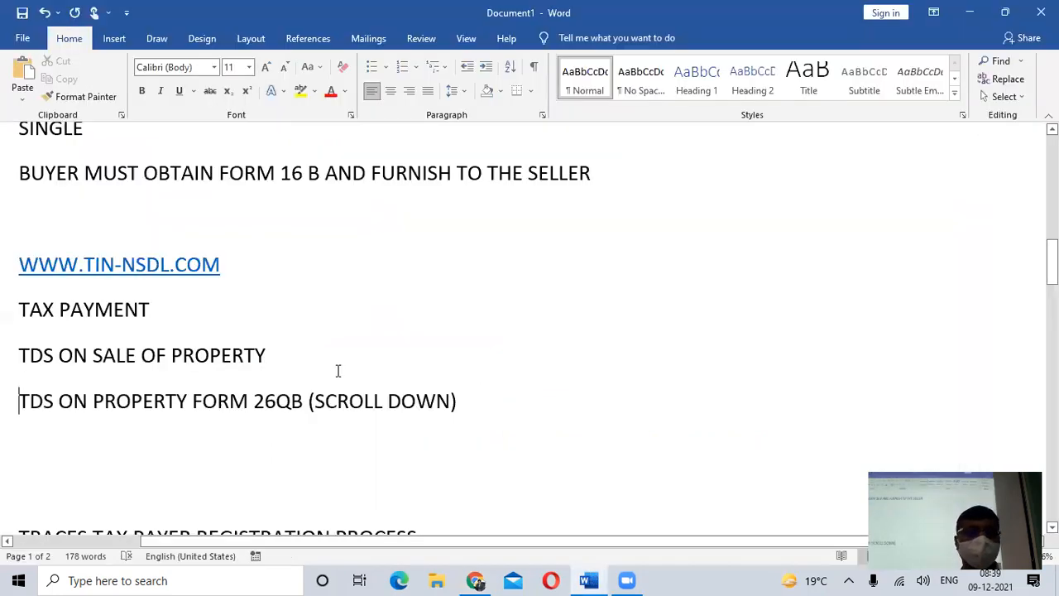
{"action": "key", "text": "Return"}
{"action": "key", "text": "Up"}
{"action": "key", "text": "ctrl+v"}
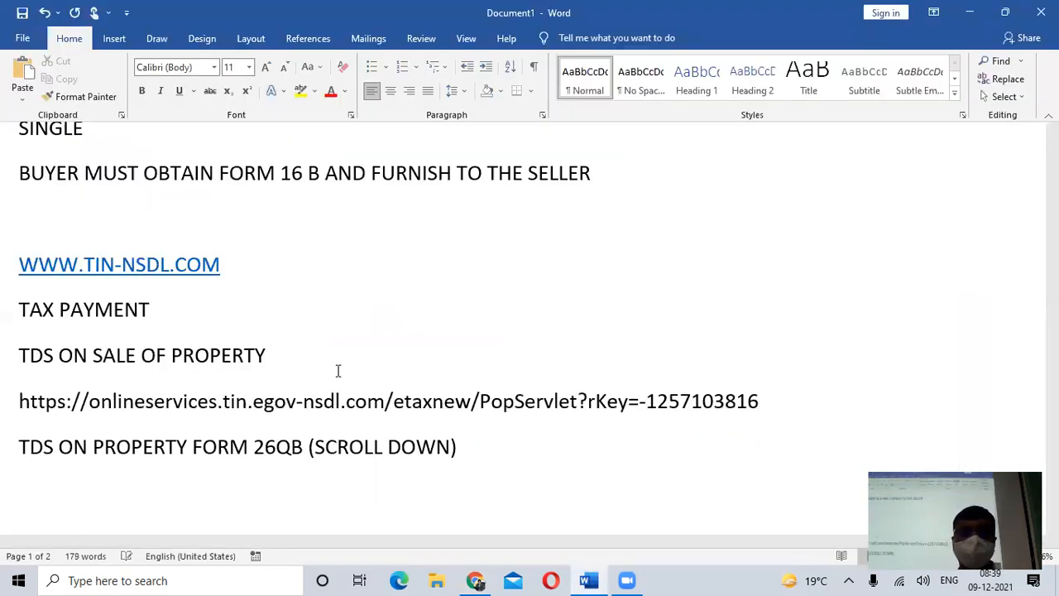
{"action": "key", "text": "Return"}
{"action": "key", "text": "Return"}
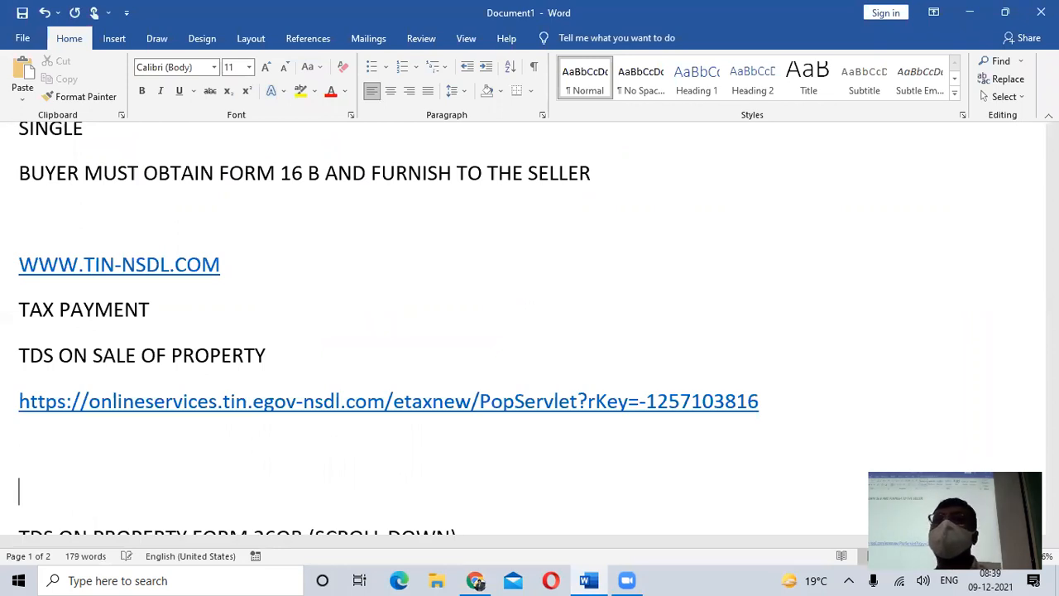
- Switch back to Form 26QB in Chrome and choose (0021) Income Tax (Other than Companies) and Resident as the seller's status
{"action": "key", "text": "alt+Tab"}
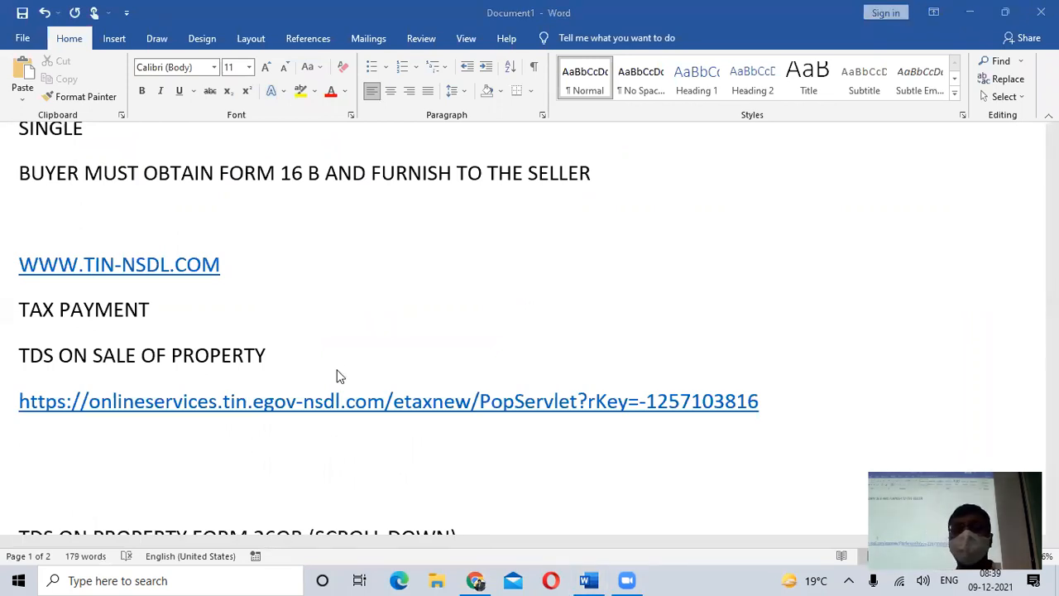
{"action": "left_click", "coordinate": [101, 478]}
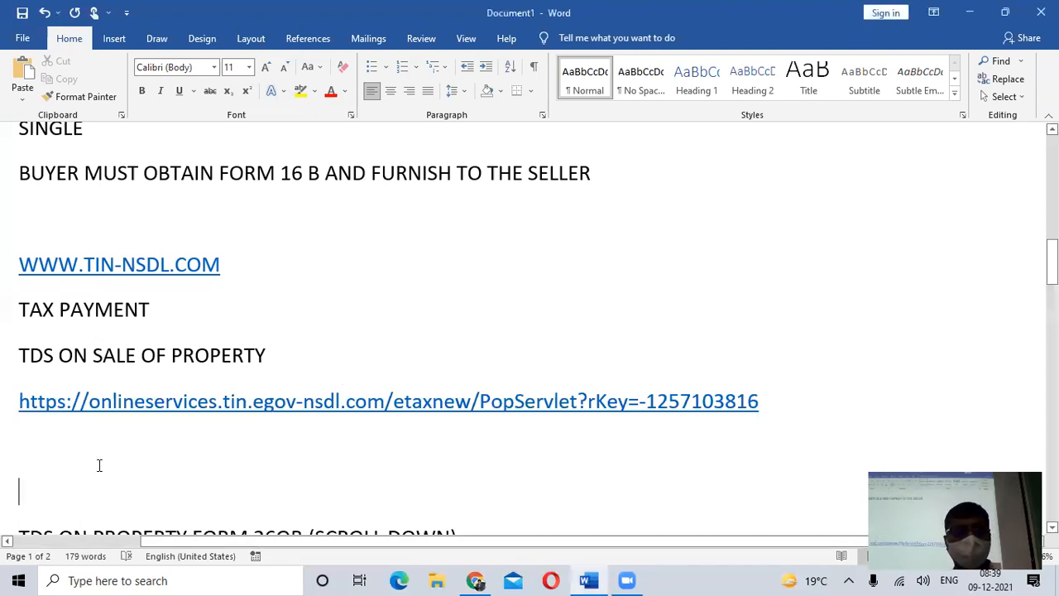
{"action": "key", "text": "alt+Tab"}
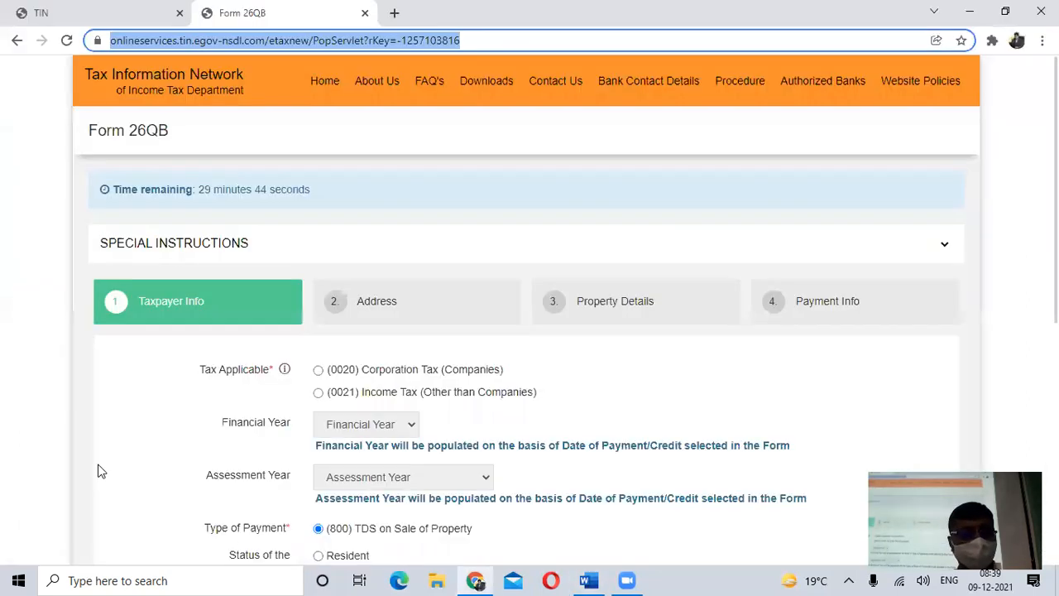
{"action": "scroll", "coordinate": [257, 327], "scroll_direction": "down", "scroll_amount": 1}
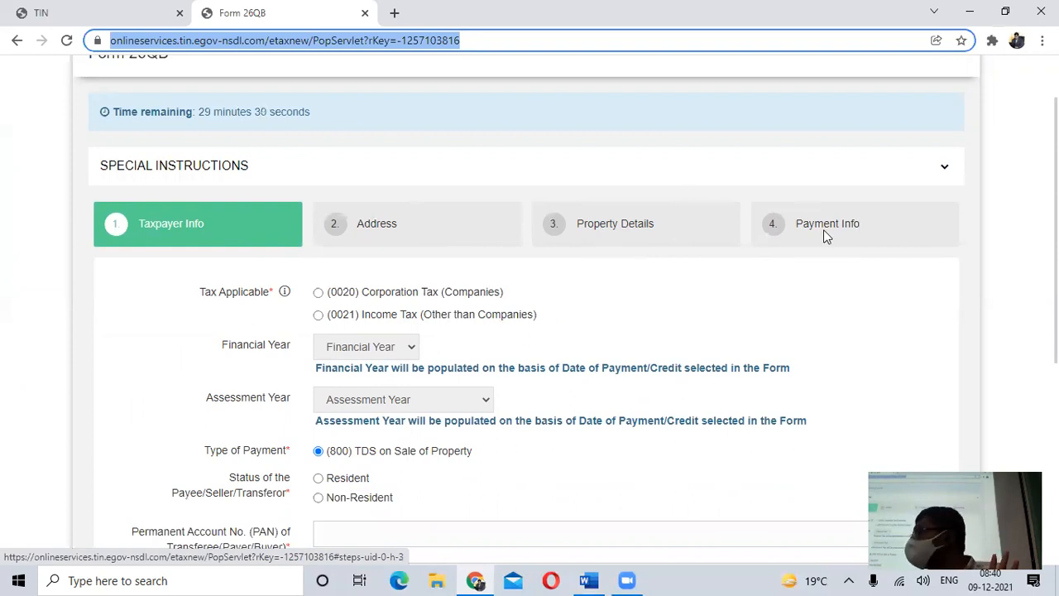
{"action": "scroll", "coordinate": [823, 231], "scroll_direction": "down", "scroll_amount": 1}
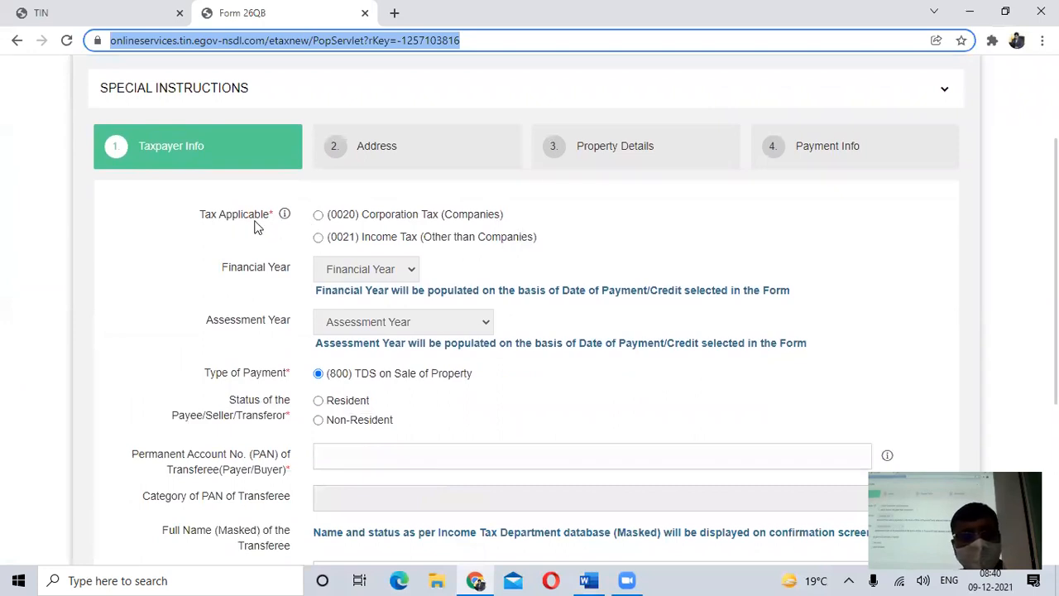
{"action": "left_click", "coordinate": [319, 238]}
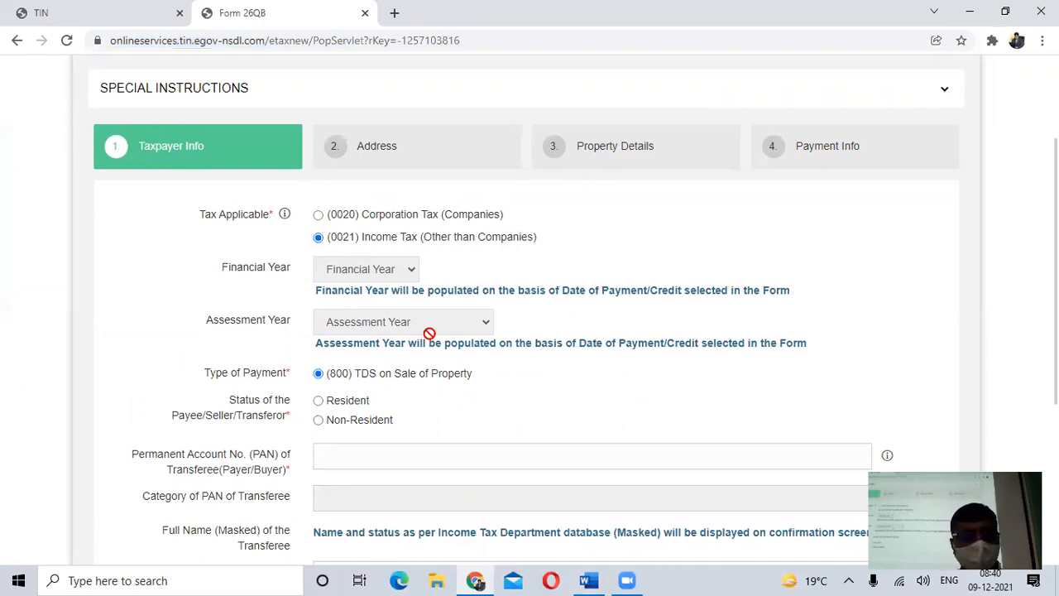
{"action": "scroll", "coordinate": [422, 331], "scroll_direction": "down", "scroll_amount": 1}
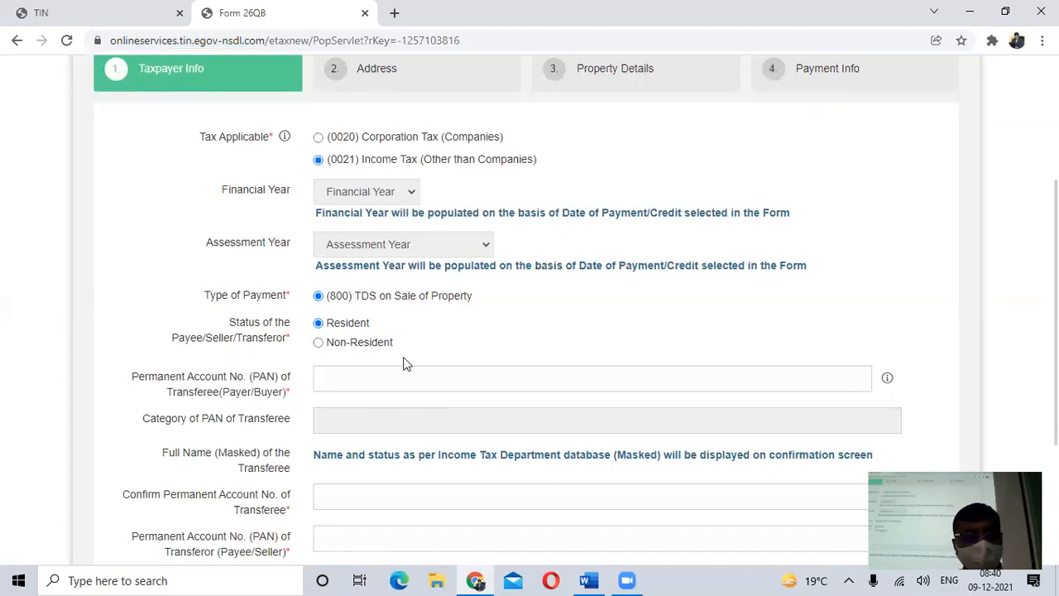
- Enter the buyer's Permanent Account Number in the transferee PAN field
{"action": "scroll", "coordinate": [335, 406], "scroll_direction": "down", "scroll_amount": 1}
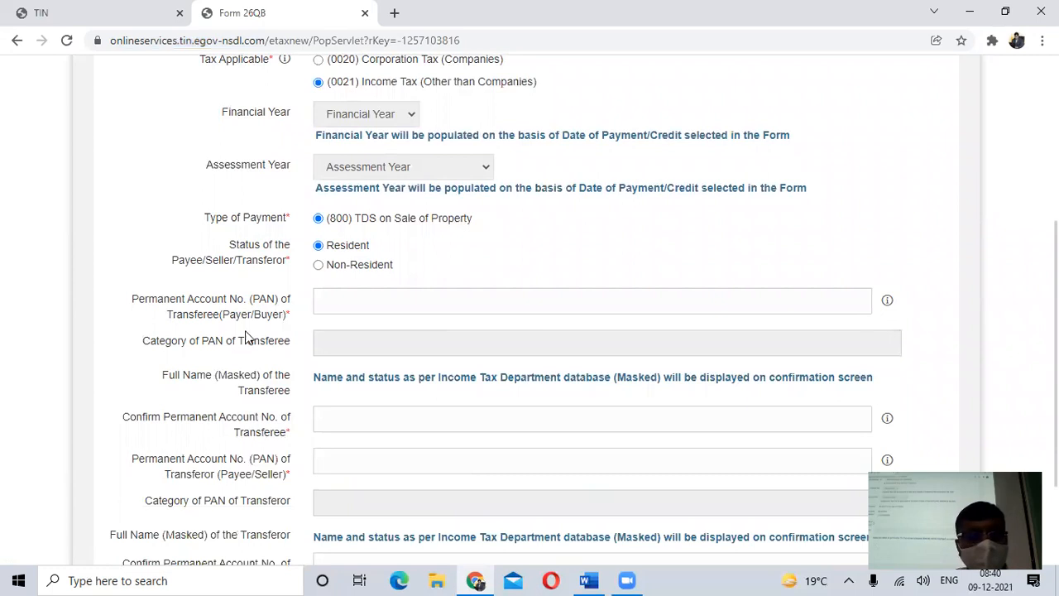
{"action": "left_click", "coordinate": [350, 305]}
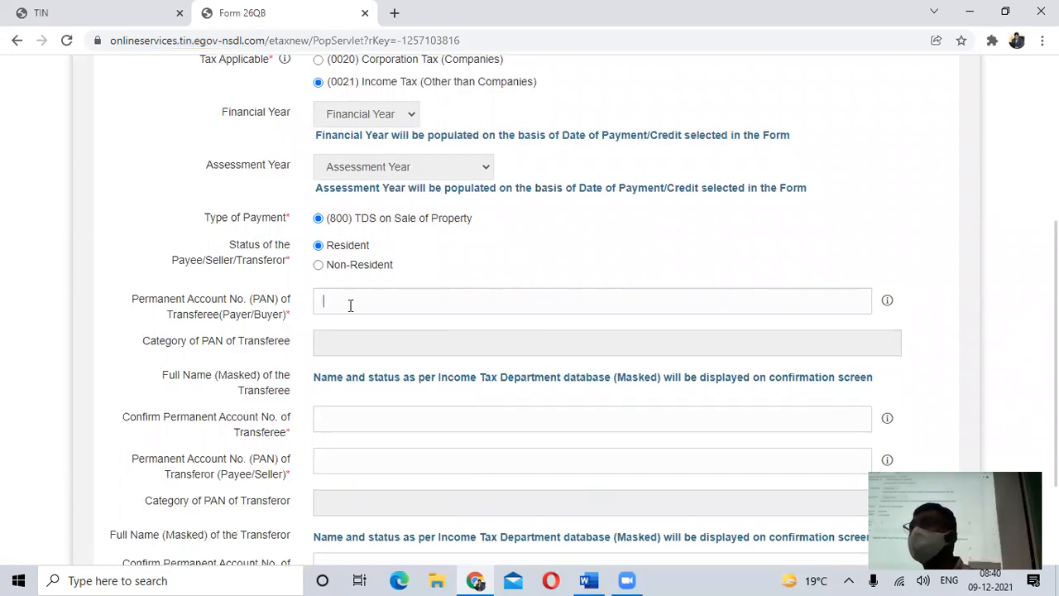
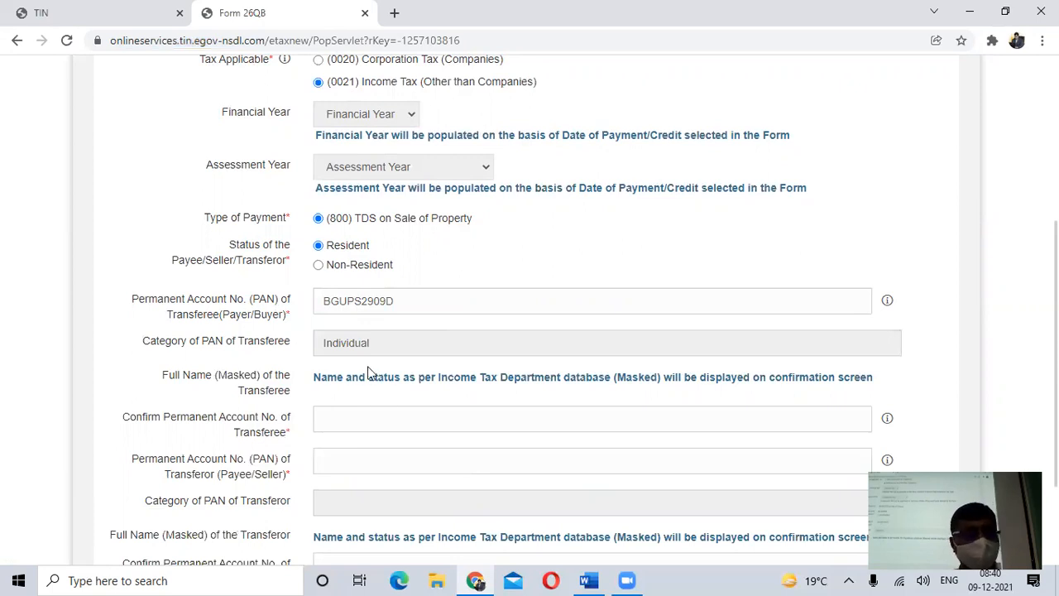
- Confirm the transferee's Permanent Account Number by entering the same buyer PAN again
{"action": "scroll", "coordinate": [370, 374], "scroll_direction": "down", "scroll_amount": 1}
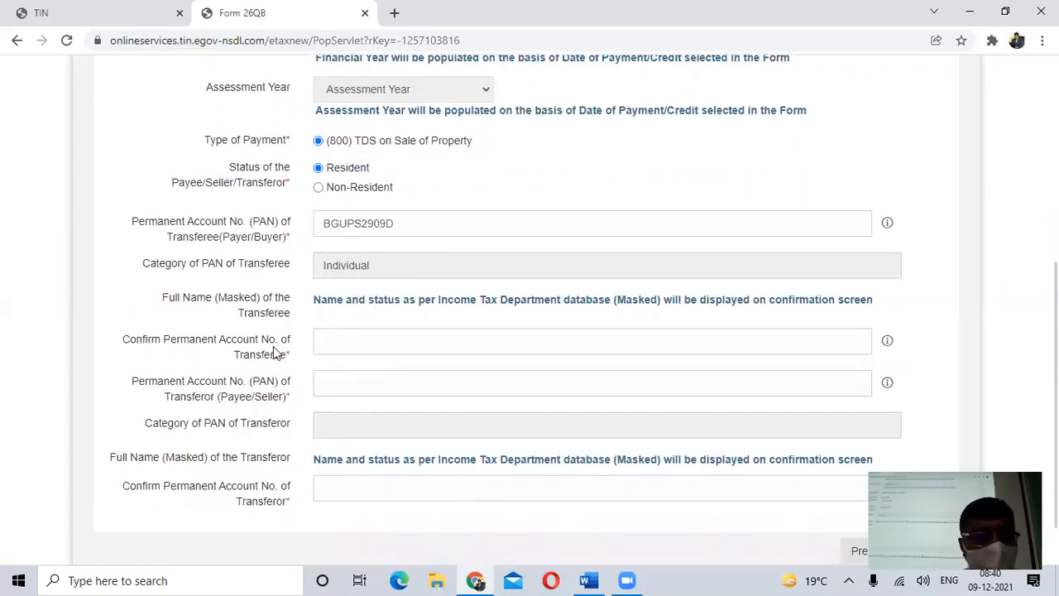
{"action": "left_click", "coordinate": [373, 339]}
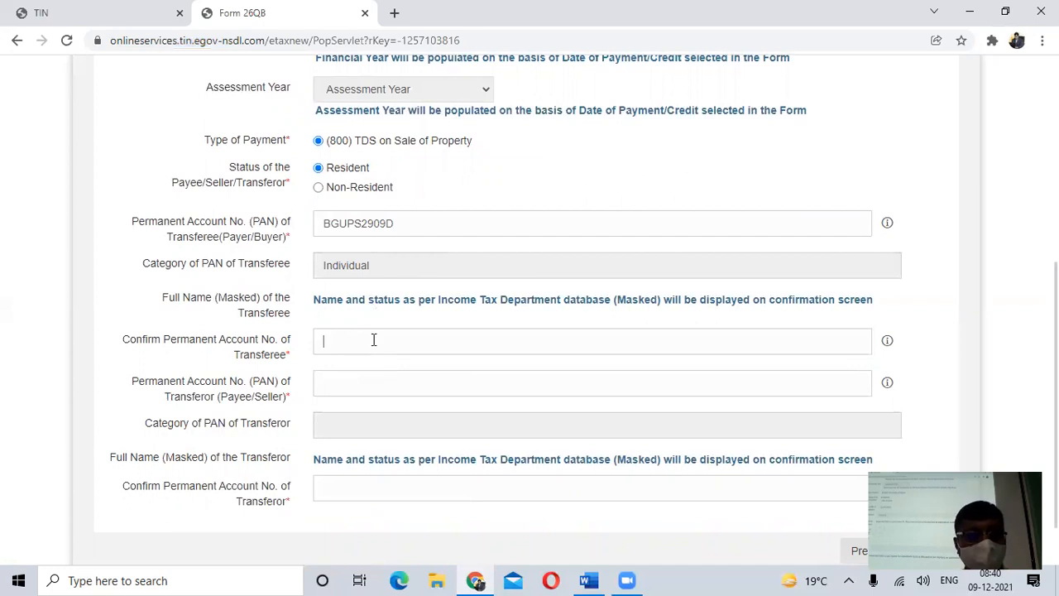
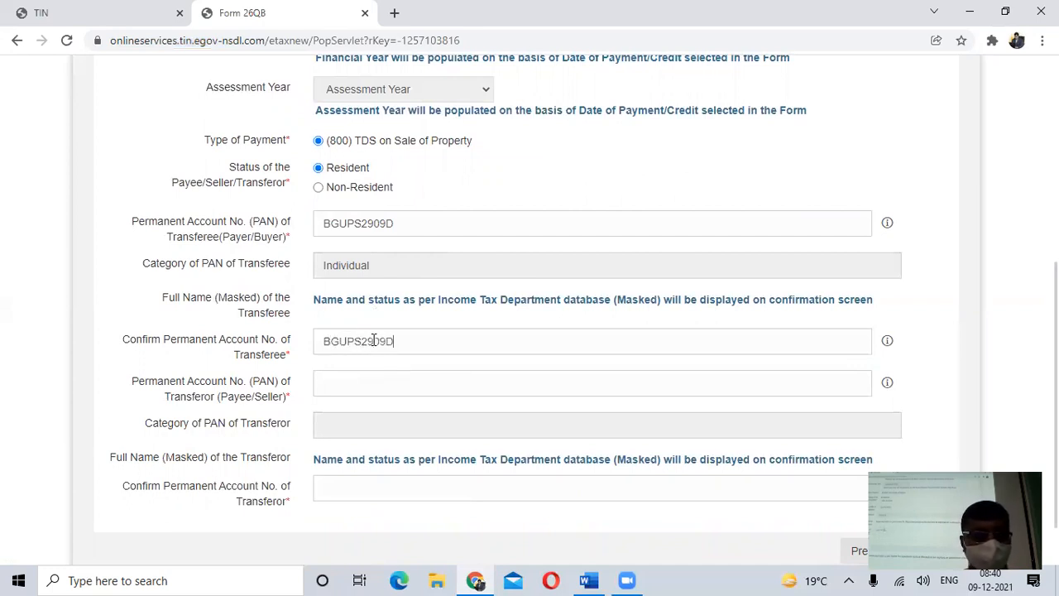
- Enter the seller's Permanent Account Number in the transferor PAN field, correcting its third letter
{"action": "left_click", "coordinate": [342, 384]}
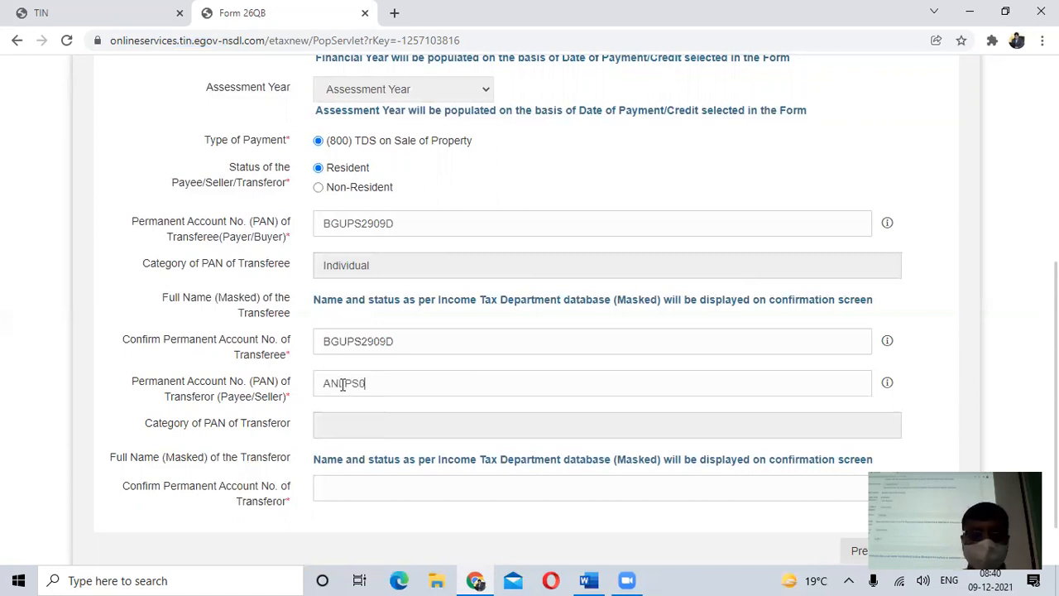
{"action": "left_click", "coordinate": [343, 384]}
{"action": "key", "text": "BackSpace"}
{"action": "type", "text": "L"}
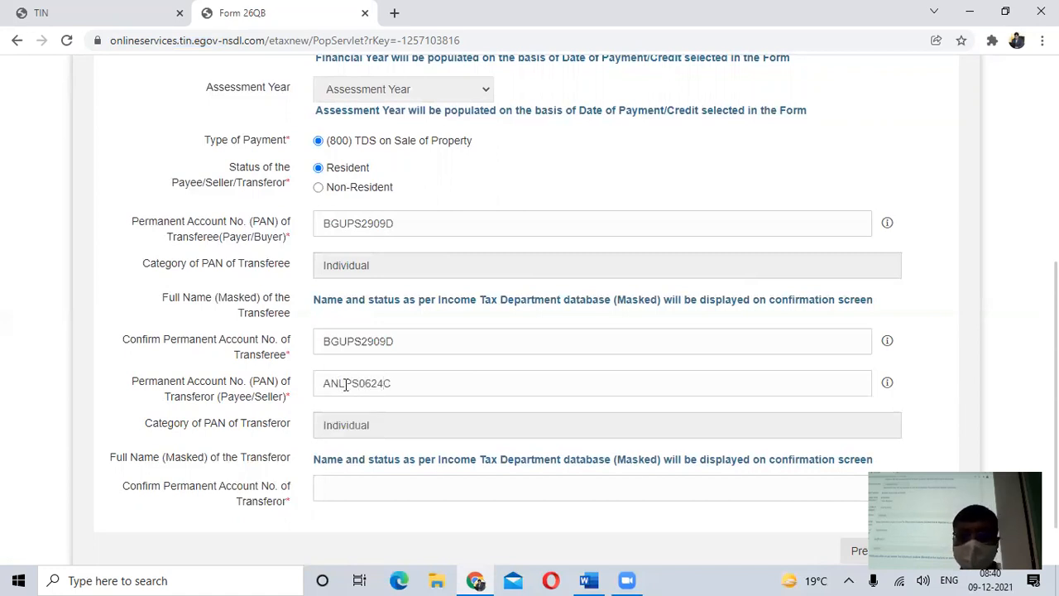
- Confirm the transferor's Permanent Account Number by entering the same seller PAN again
{"action": "scroll", "coordinate": [404, 412], "scroll_direction": "down", "scroll_amount": 1}
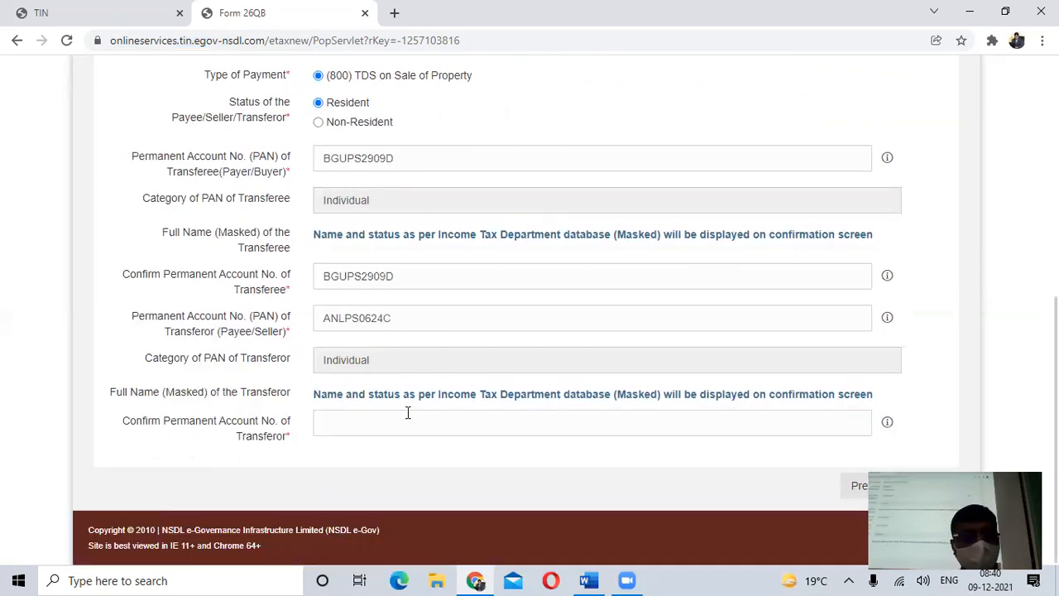
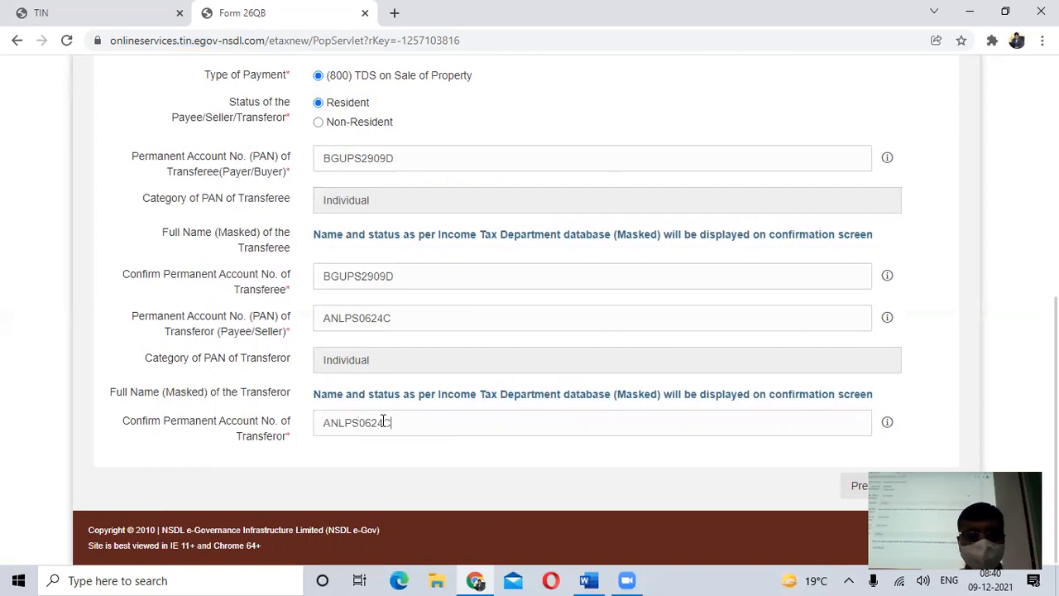
- Review the completed Taxpayer Info section, from the applicable tax and seller status through the buyer and seller PAN entries
{"action": "scroll", "coordinate": [203, 523], "scroll_direction": "up", "scroll_amount": 5}
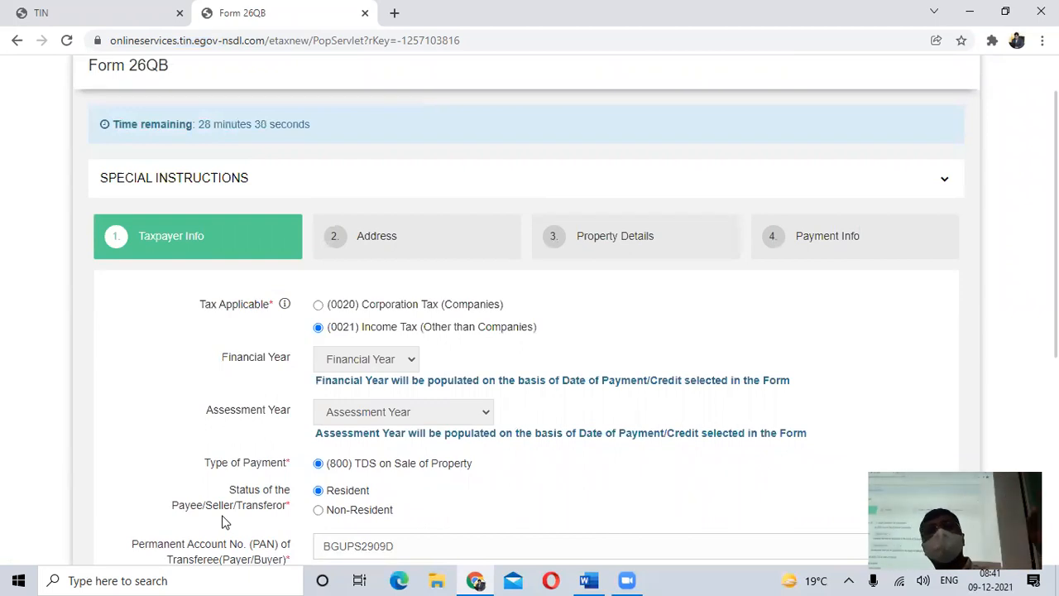
{"action": "scroll", "coordinate": [267, 507], "scroll_direction": "down", "scroll_amount": 2}
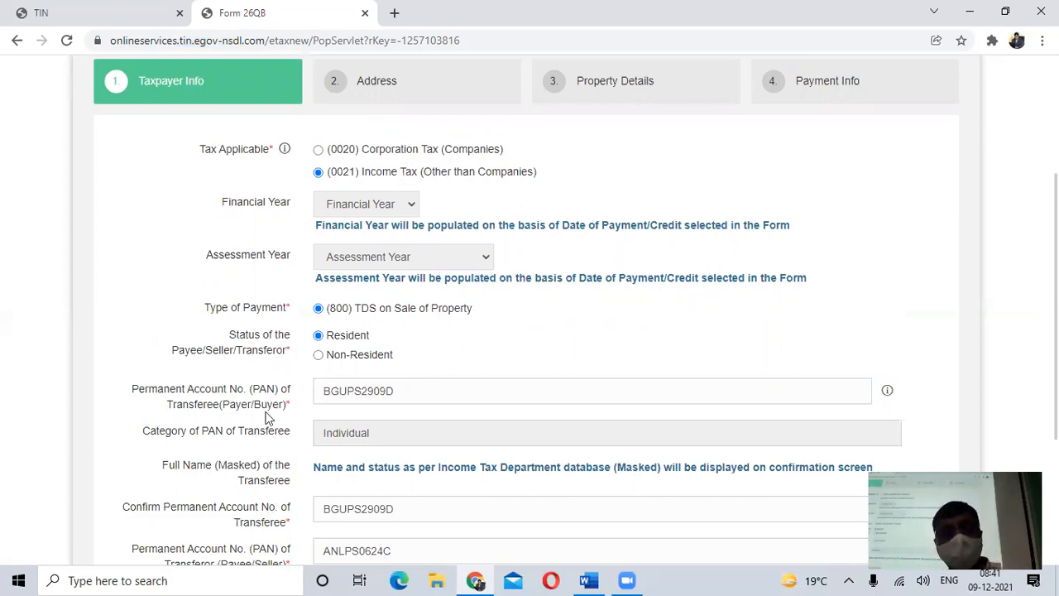
{"action": "scroll", "coordinate": [306, 500], "scroll_direction": "down", "scroll_amount": 1}
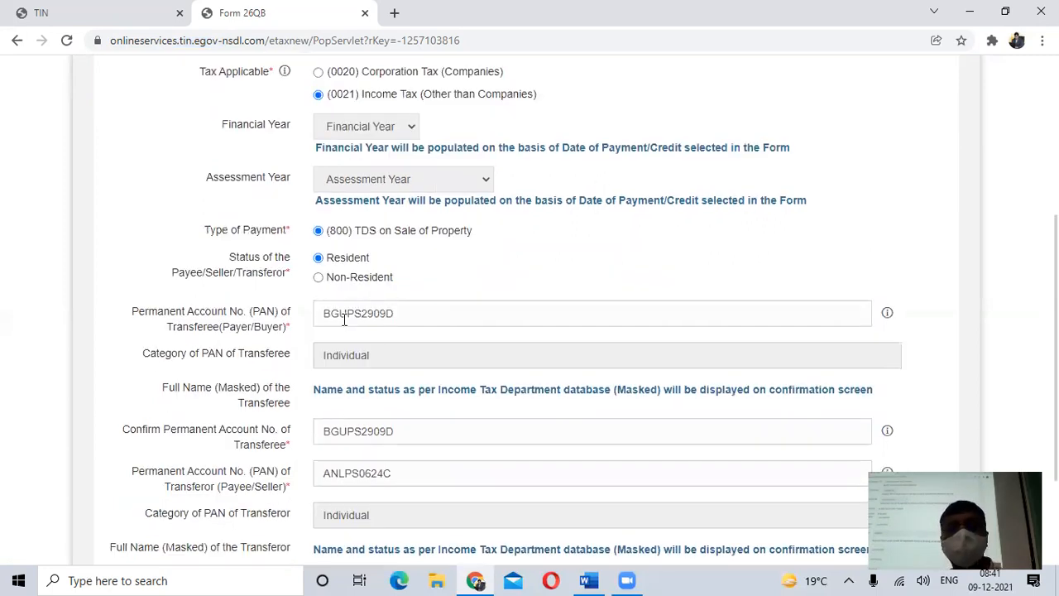
{"action": "scroll", "coordinate": [331, 313], "scroll_direction": "up", "scroll_amount": 2}
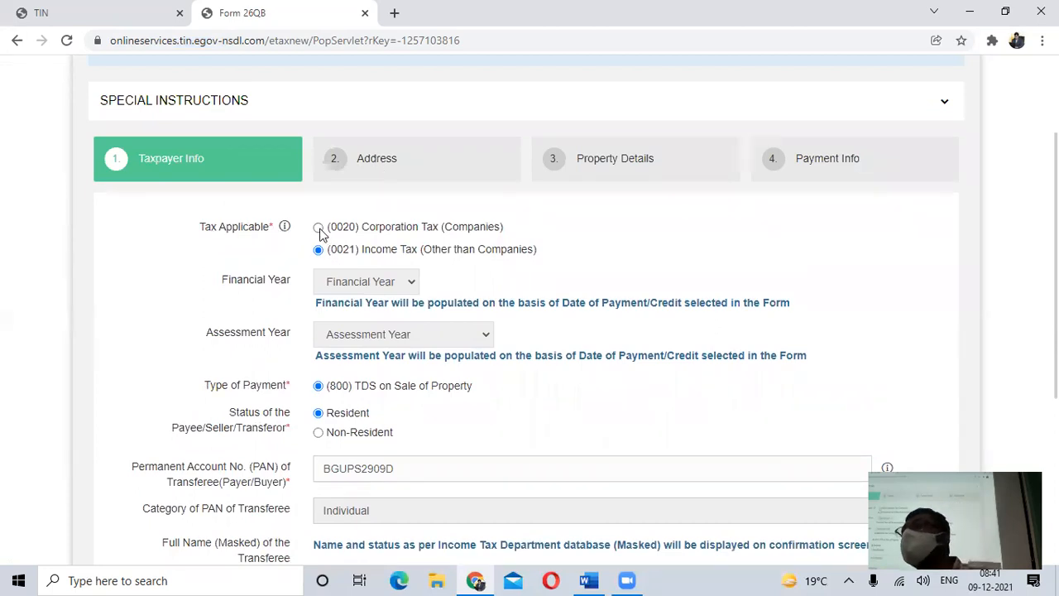
{"action": "scroll", "coordinate": [321, 236], "scroll_direction": "down", "scroll_amount": 2}
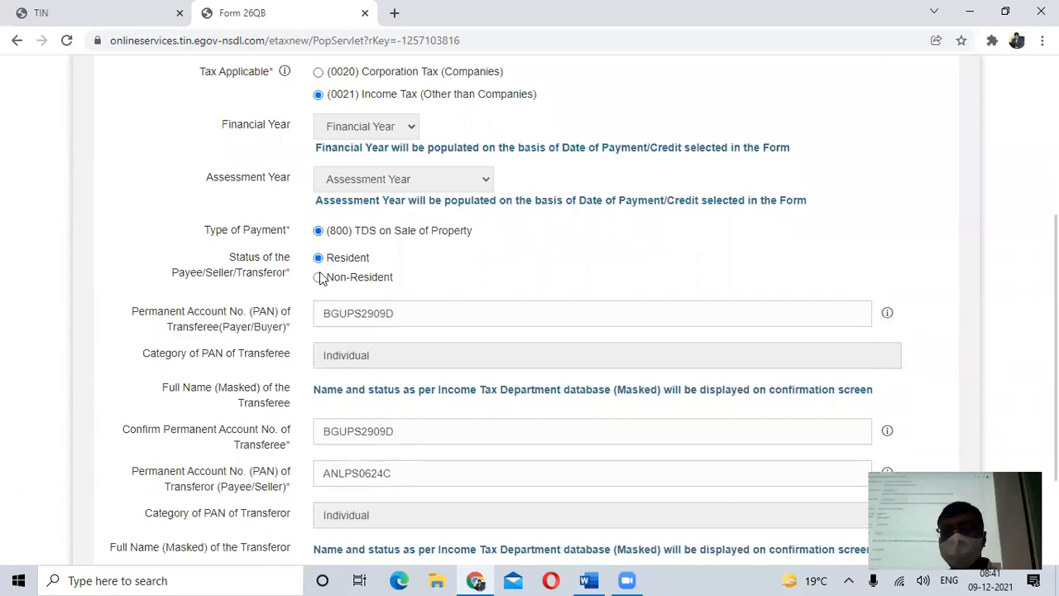
{"action": "scroll", "coordinate": [433, 303], "scroll_direction": "down", "scroll_amount": 2}
{"action": "scroll", "coordinate": [433, 305], "scroll_direction": "up", "scroll_amount": 6}
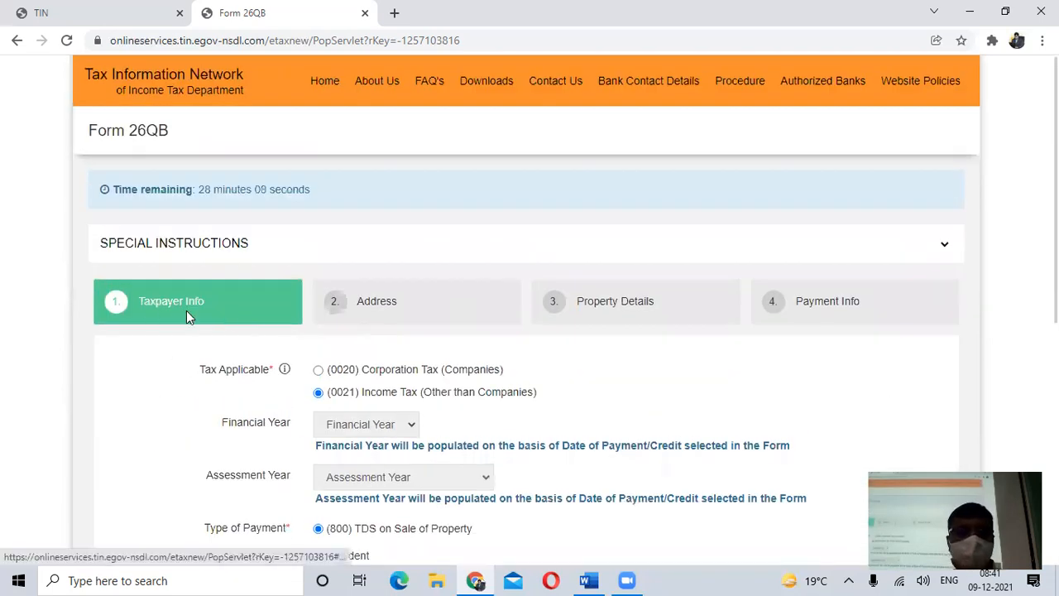
{"action": "scroll", "coordinate": [250, 328], "scroll_direction": "down", "scroll_amount": 2}
{"action": "scroll", "coordinate": [250, 327], "scroll_direction": "down", "scroll_amount": 3}
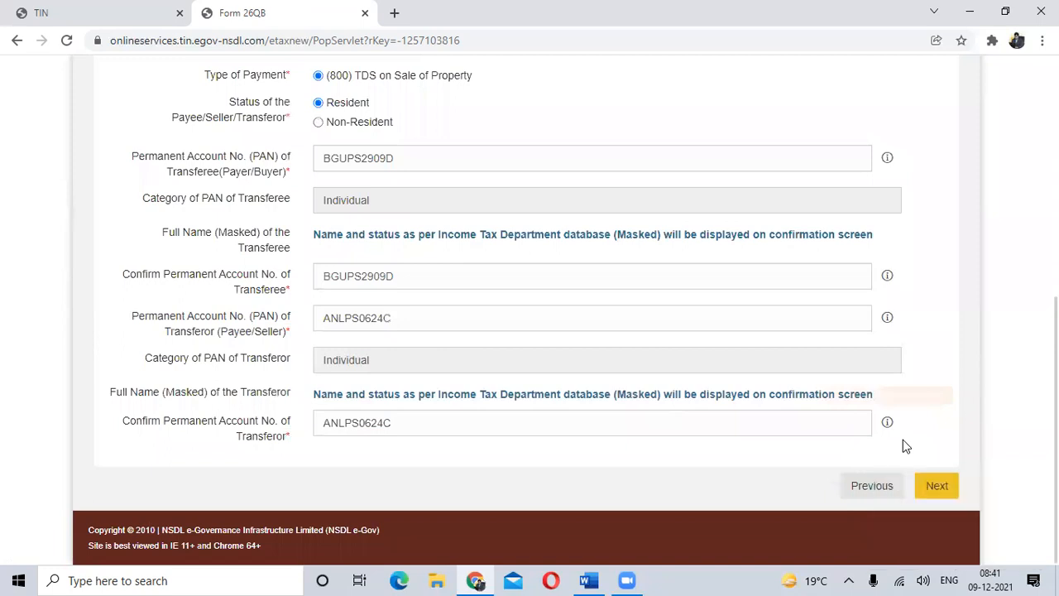
- Continue to the Address section and fill in the transferee's city, state and postal code
{"action": "left_click", "coordinate": [936, 486]}
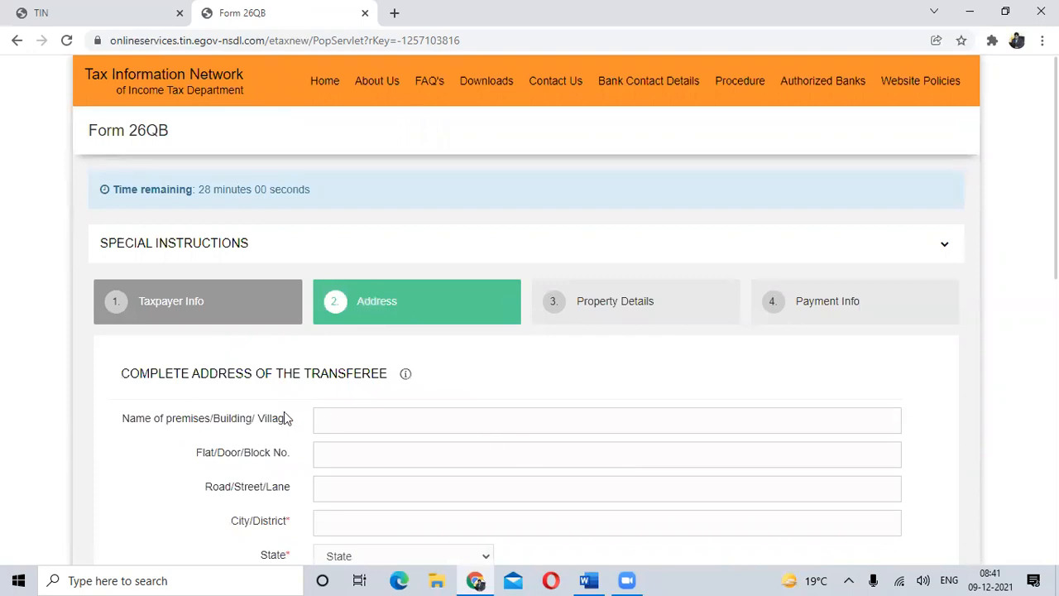
{"action": "mouse_move", "coordinate": [403, 385]}
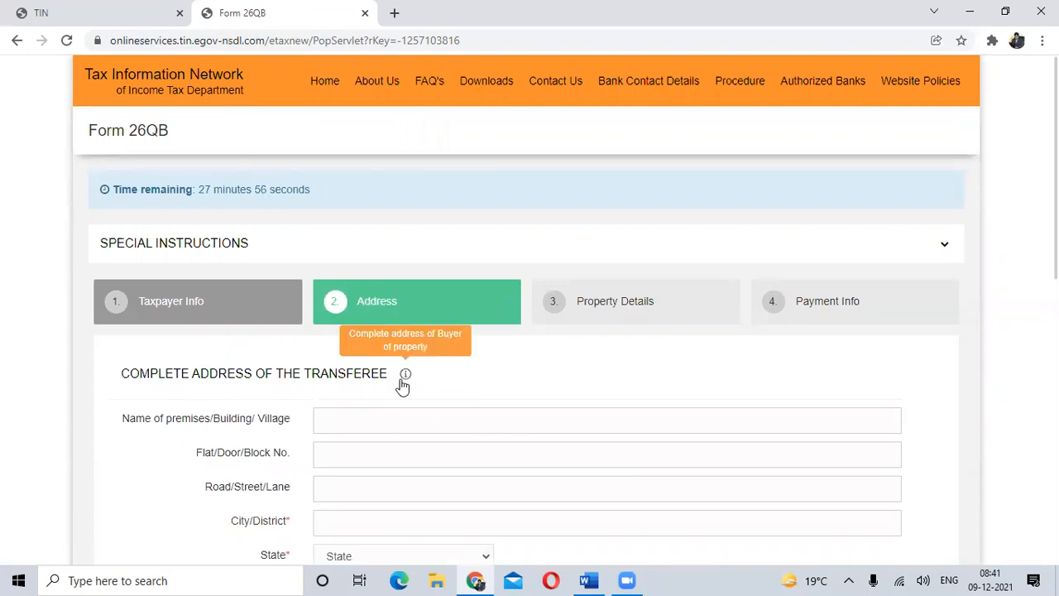
{"action": "scroll", "coordinate": [386, 378], "scroll_direction": "down", "scroll_amount": 2}
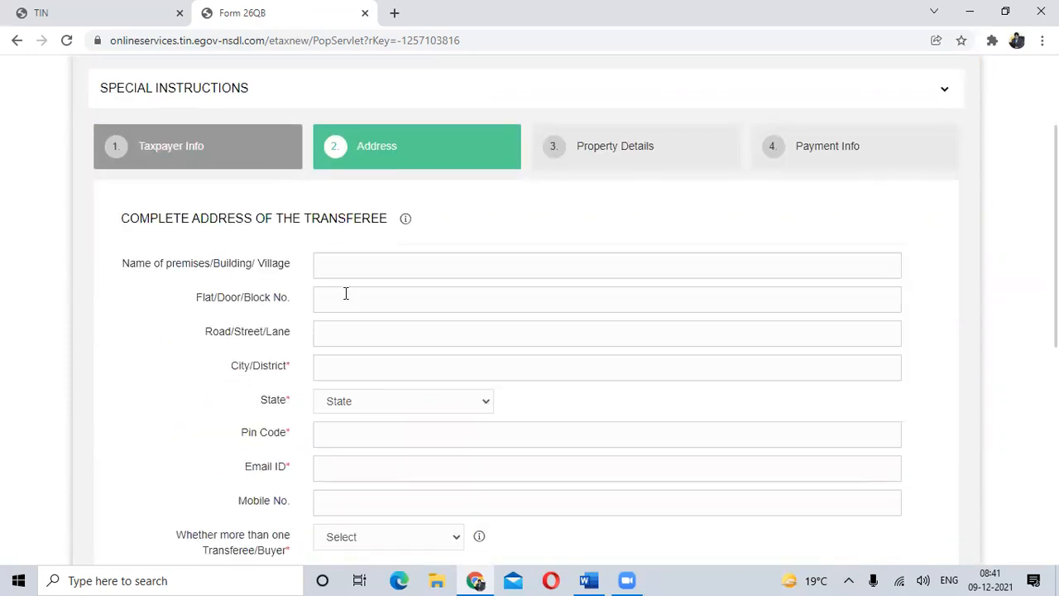
{"action": "scroll", "coordinate": [357, 286], "scroll_direction": "down", "scroll_amount": 2}
{"action": "scroll", "coordinate": [357, 286], "scroll_direction": "up", "scroll_amount": 2}
{"action": "left_click", "coordinate": [355, 370]}
{"action": "type", "text": "VADODARA"}
{"action": "key", "text": "Tab"}
{"action": "key", "text": "g"}
{"action": "key", "text": "u"}
{"action": "key", "text": "Tab"}
{"action": "type", "text": "390011"}
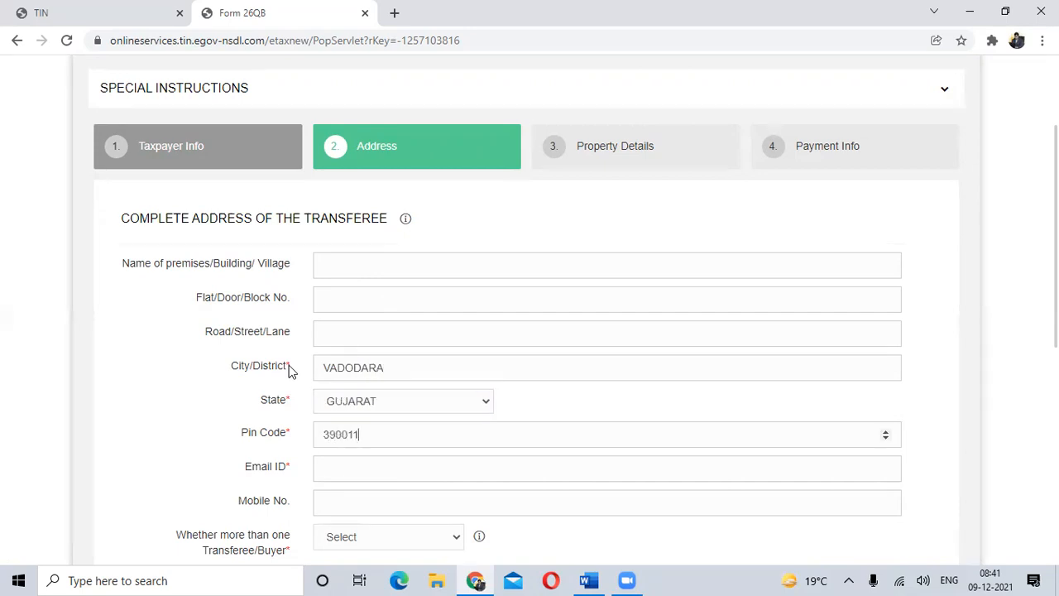
{"action": "key", "text": "Tab"}
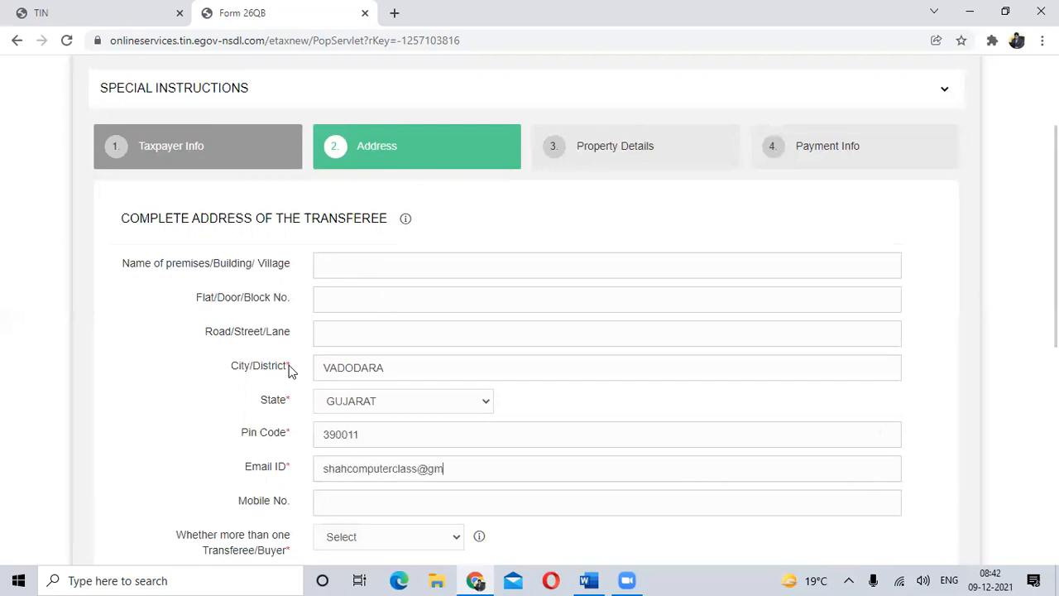
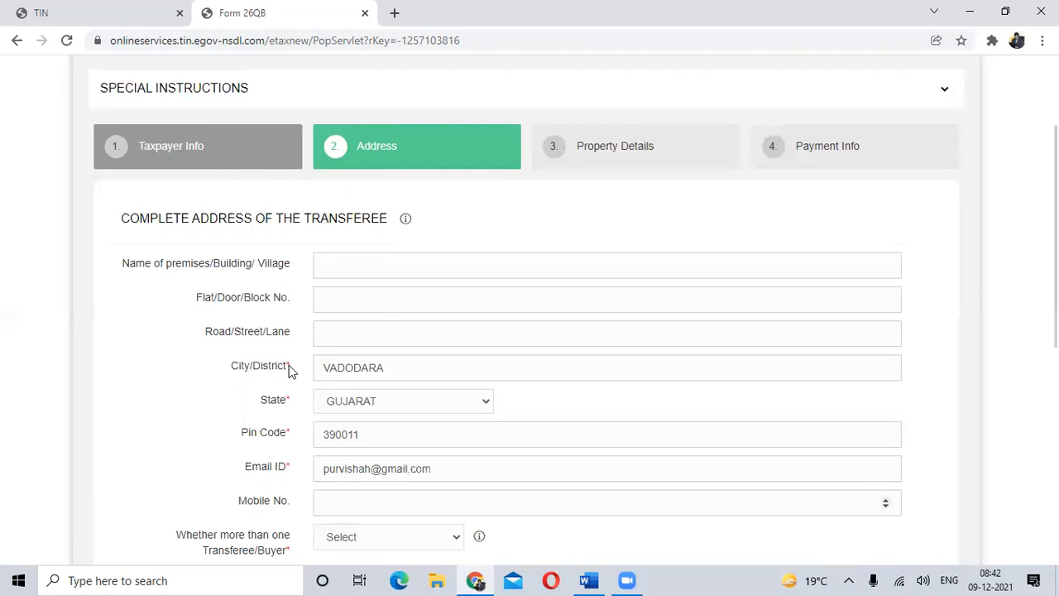
- Fill in the transferee's e-mail address and mobile number
{"action": "key", "text": "Tab"}
- Answer No to whether there is more than one transferee/buyer
{"action": "scroll", "coordinate": [376, 310], "scroll_direction": "down", "scroll_amount": 3}
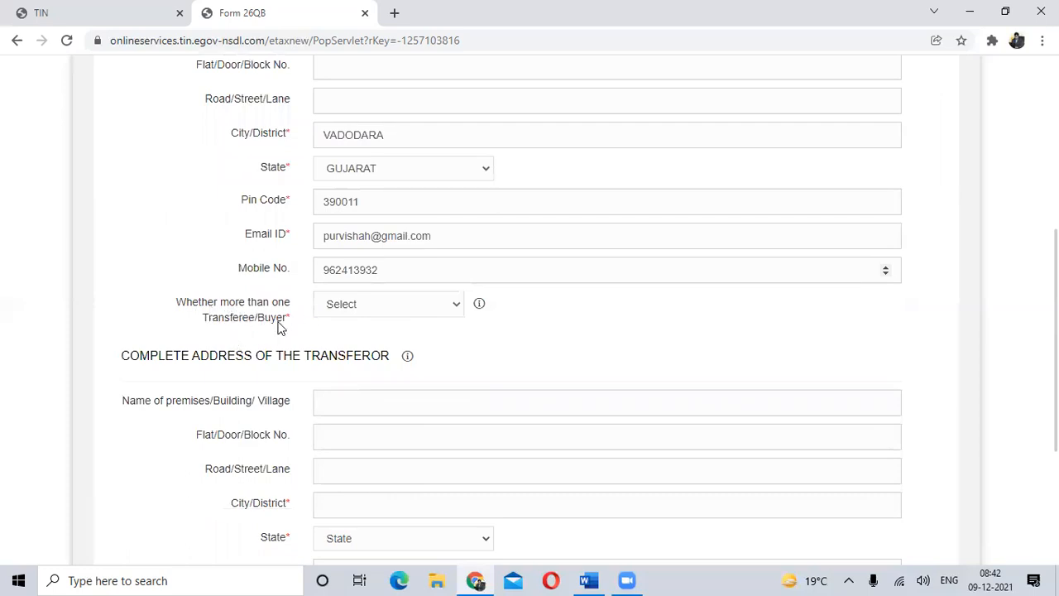
{"action": "left_click", "coordinate": [381, 311]}
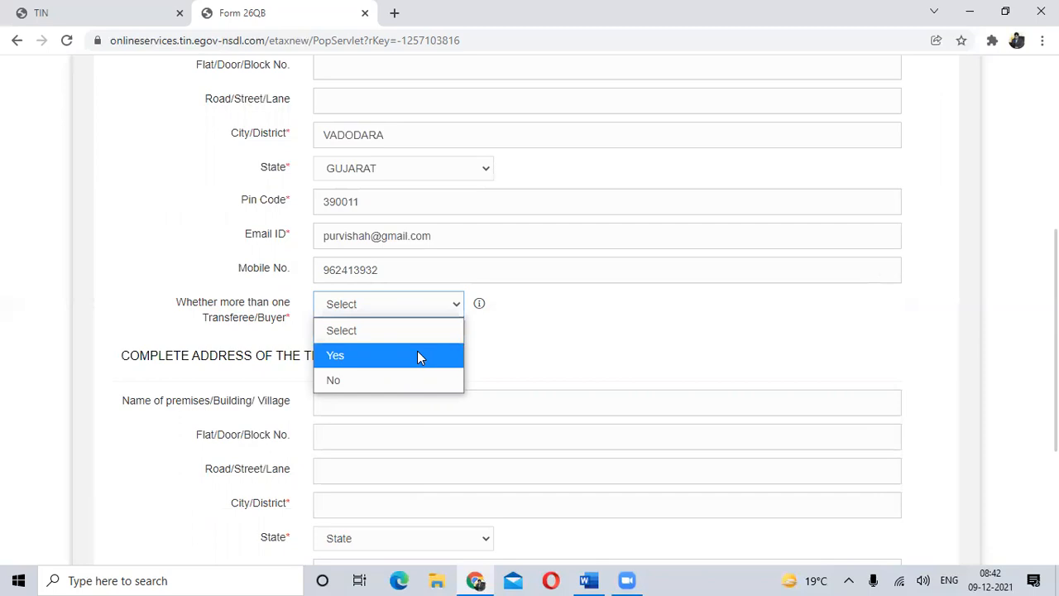
{"action": "left_click", "coordinate": [385, 385]}
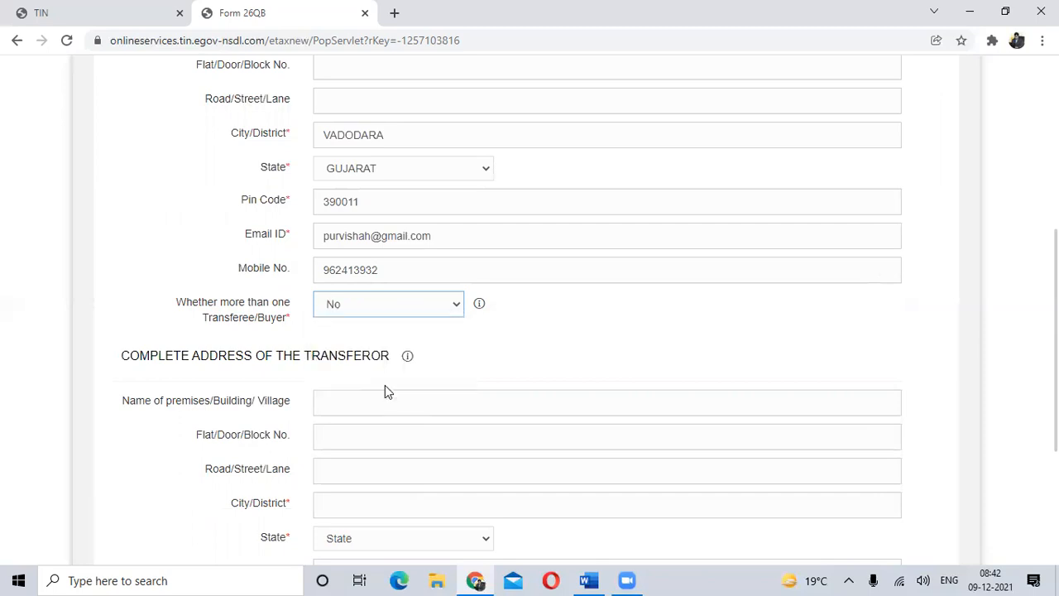
- Fill in the transferor's city in capitals, state and postal code, leaving the premises, flat and road fields empty
{"action": "scroll", "coordinate": [472, 394], "scroll_direction": "down", "scroll_amount": 1}
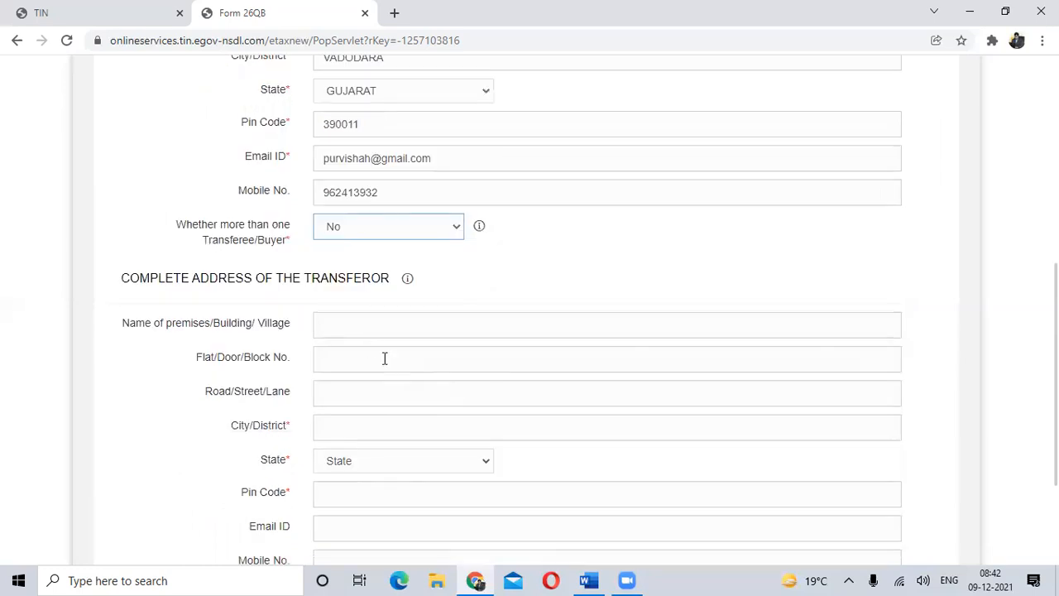
{"action": "scroll", "coordinate": [358, 330], "scroll_direction": "up", "scroll_amount": 2}
{"action": "scroll", "coordinate": [359, 334], "scroll_direction": "down", "scroll_amount": 2}
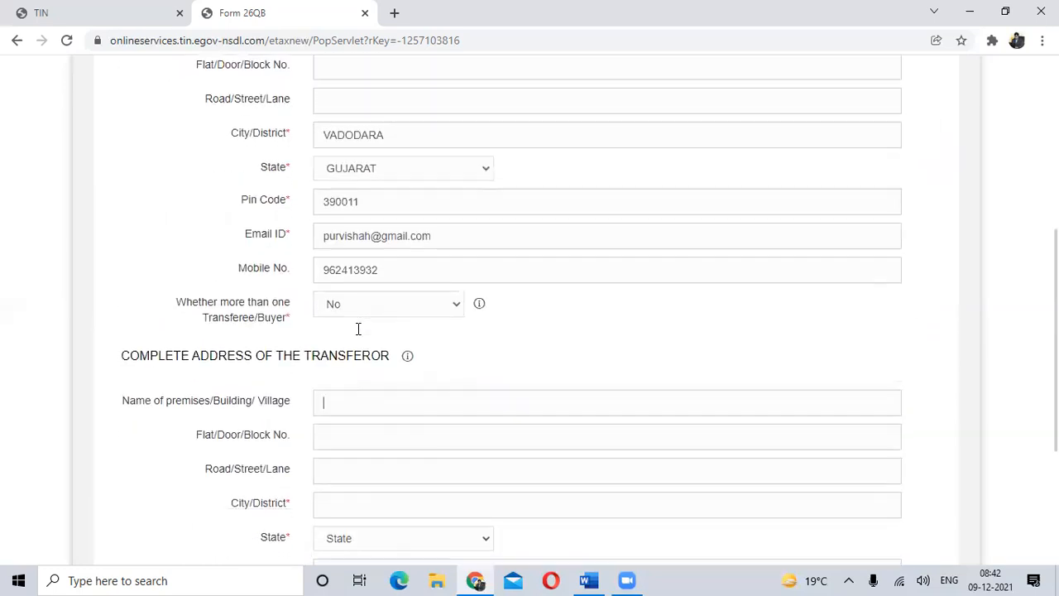
{"action": "scroll", "coordinate": [360, 334], "scroll_direction": "down", "scroll_amount": 1}
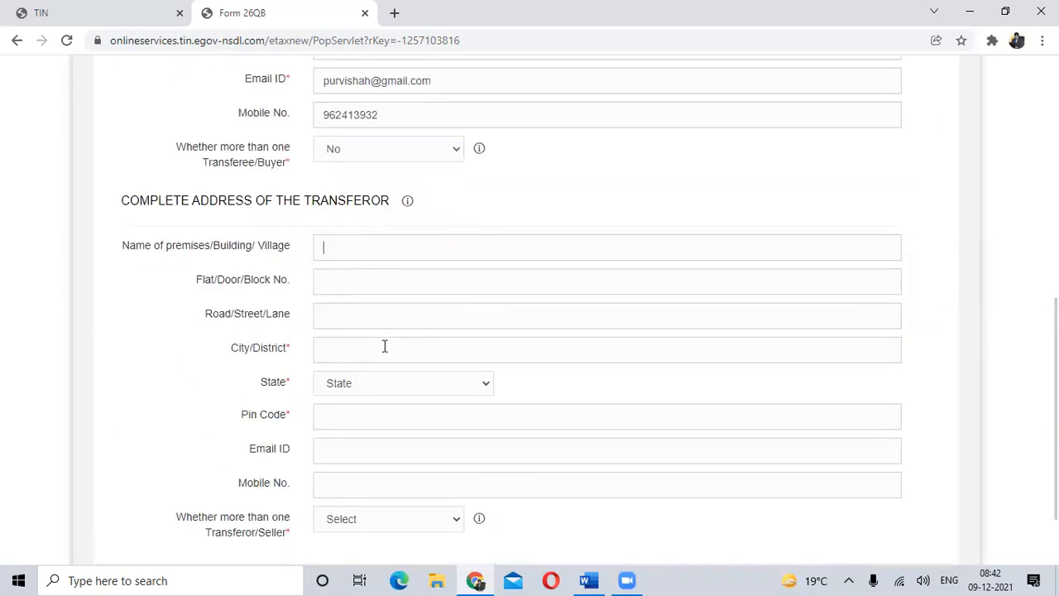
{"action": "type", "text": "vadoda"}
{"action": "key", "text": "BackSpace"}
{"action": "key", "text": "BackSpace"}
{"action": "key", "text": "BackSpace"}
{"action": "key", "text": "BackSpace"}
{"action": "type", "text": "VADODARA"}
{"action": "key", "text": "Tab"}
{"action": "key", "text": "g"}
{"action": "key", "text": "u"}
{"action": "key", "text": "Tab"}
{"action": "type", "text": "390001"}
{"action": "key", "text": "Tab"}
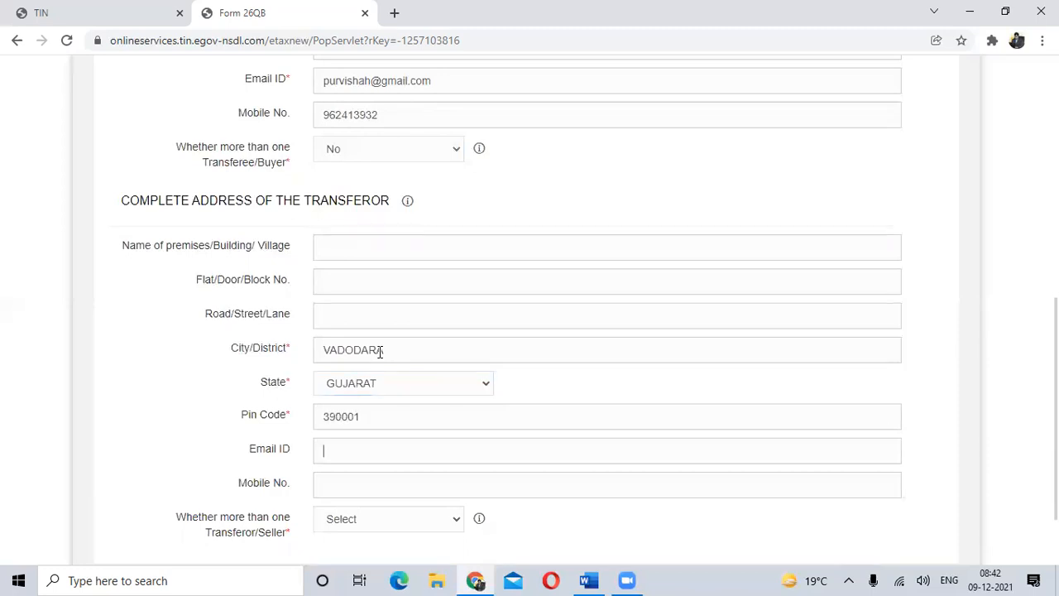
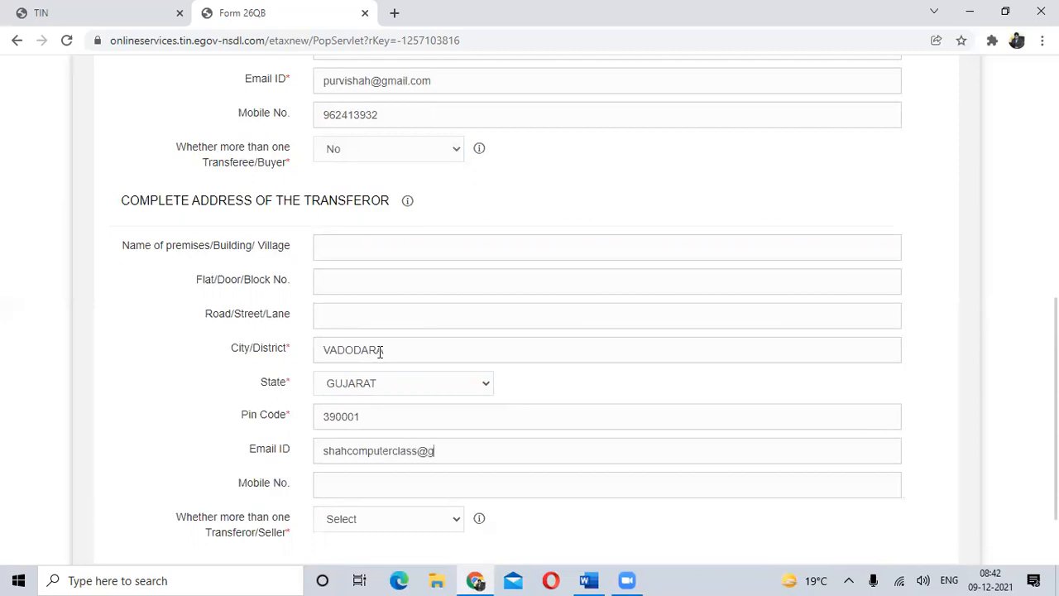
- Fill in the transferor's e-mail address and mobile number
{"action": "key", "text": "Tab"}
{"action": "key", "text": "Tab"}
- Answer No to whether there is more than one transferor/seller
{"action": "scroll", "coordinate": [405, 418], "scroll_direction": "down", "scroll_amount": 2}
{"action": "left_click", "coordinate": [415, 424]}
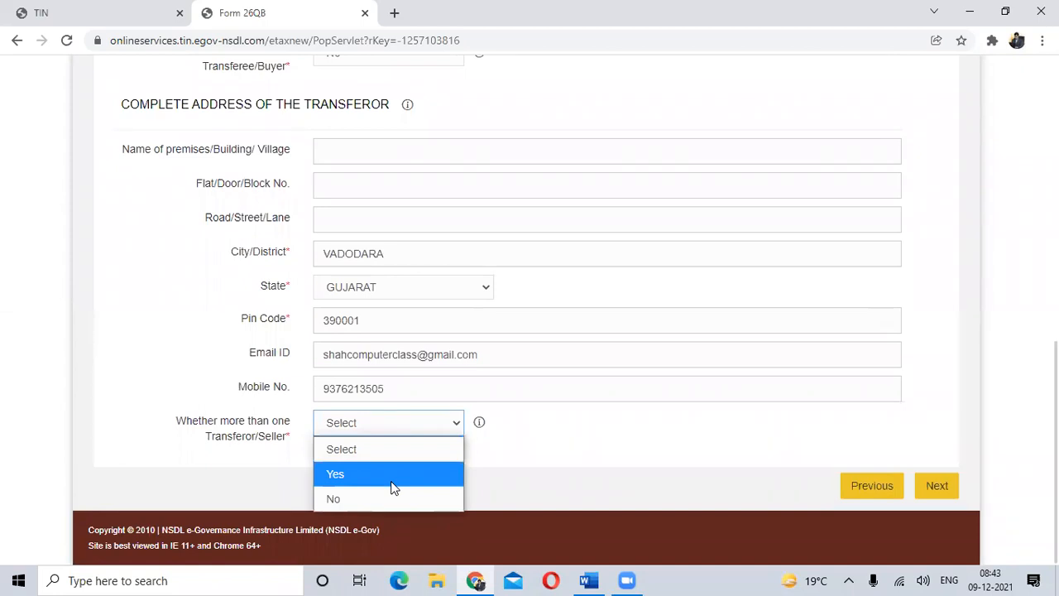
{"action": "left_click", "coordinate": [373, 501]}
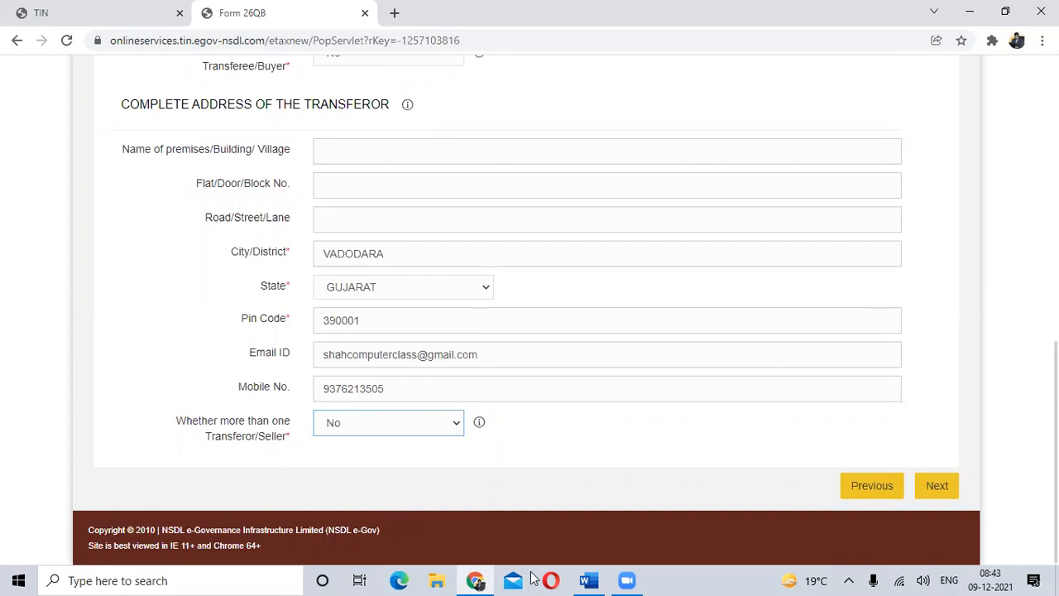
- Review the completed transferee and transferor details in the Address section
{"action": "scroll", "coordinate": [654, 376], "scroll_direction": "up", "scroll_amount": 8}
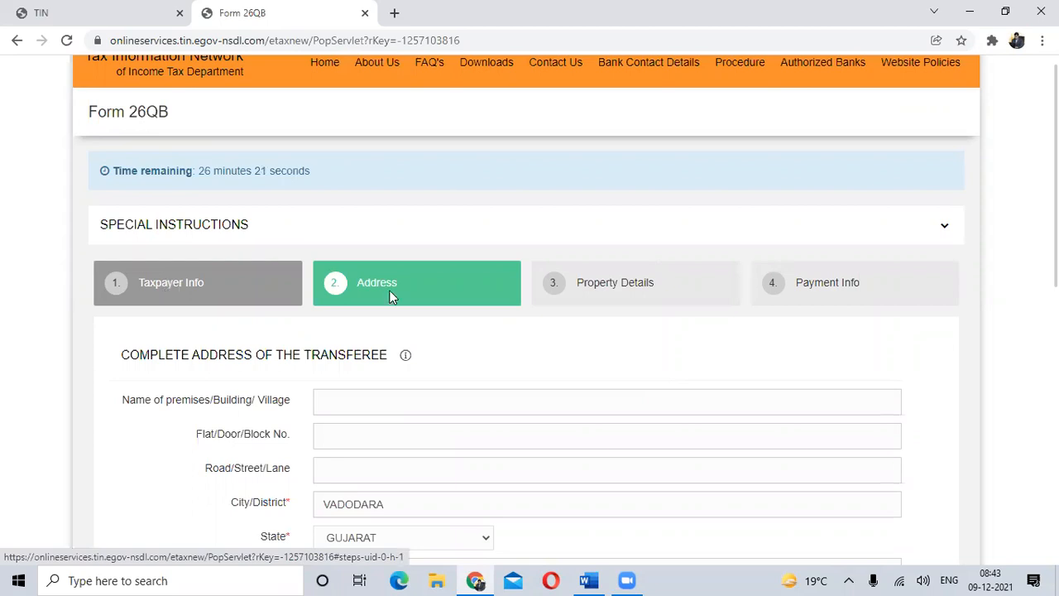
{"action": "scroll", "coordinate": [570, 275], "scroll_direction": "down", "scroll_amount": 5}
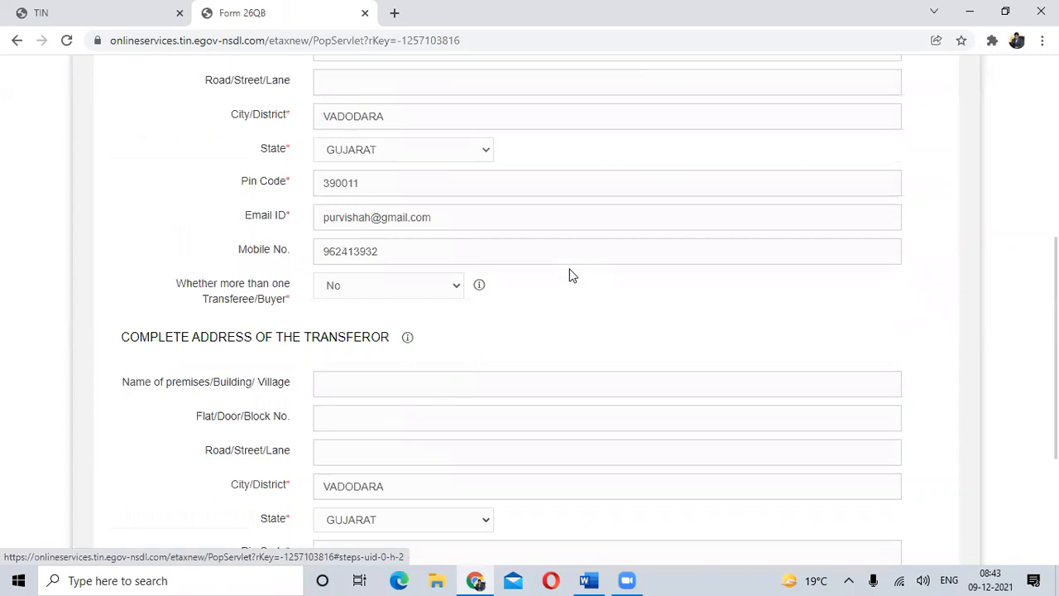
{"action": "scroll", "coordinate": [571, 274], "scroll_direction": "down", "scroll_amount": 2}
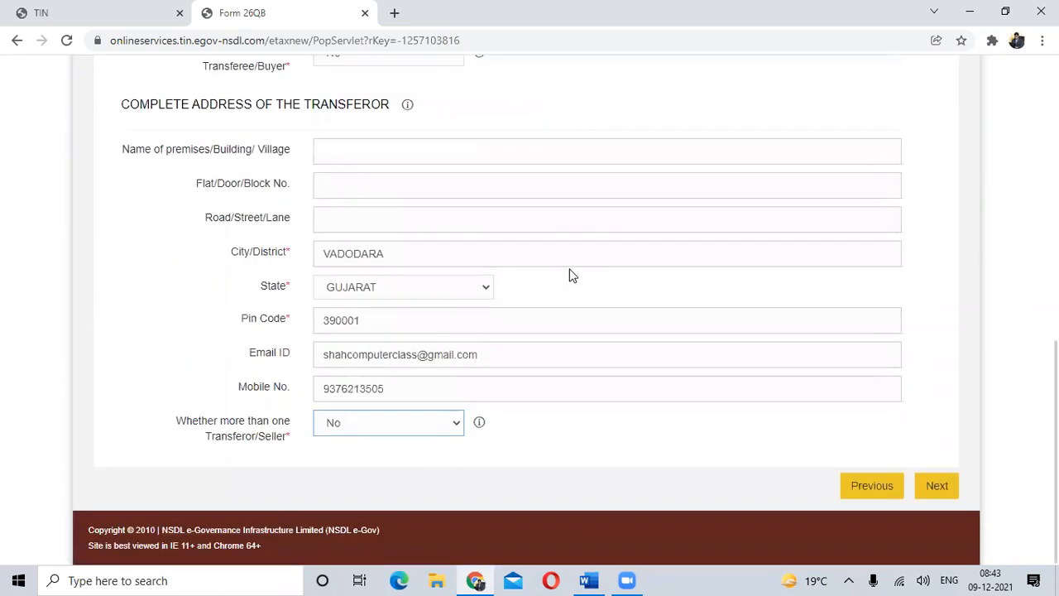
{"action": "scroll", "coordinate": [571, 273], "scroll_direction": "up", "scroll_amount": 1}
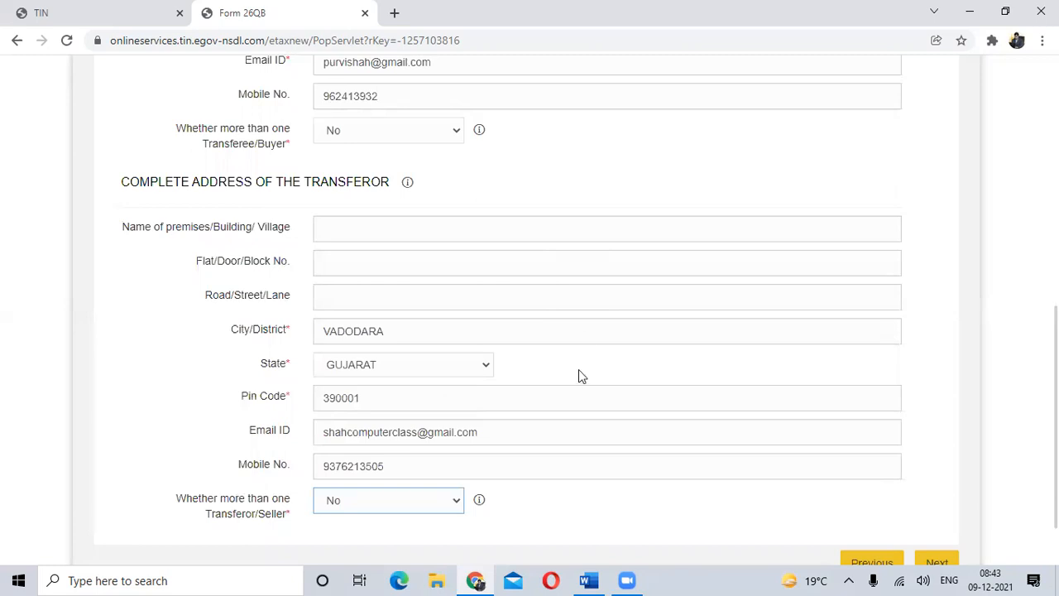
{"action": "mouse_move", "coordinate": [644, 578]}
{"action": "scroll", "coordinate": [701, 407], "scroll_direction": "down", "scroll_amount": 1}
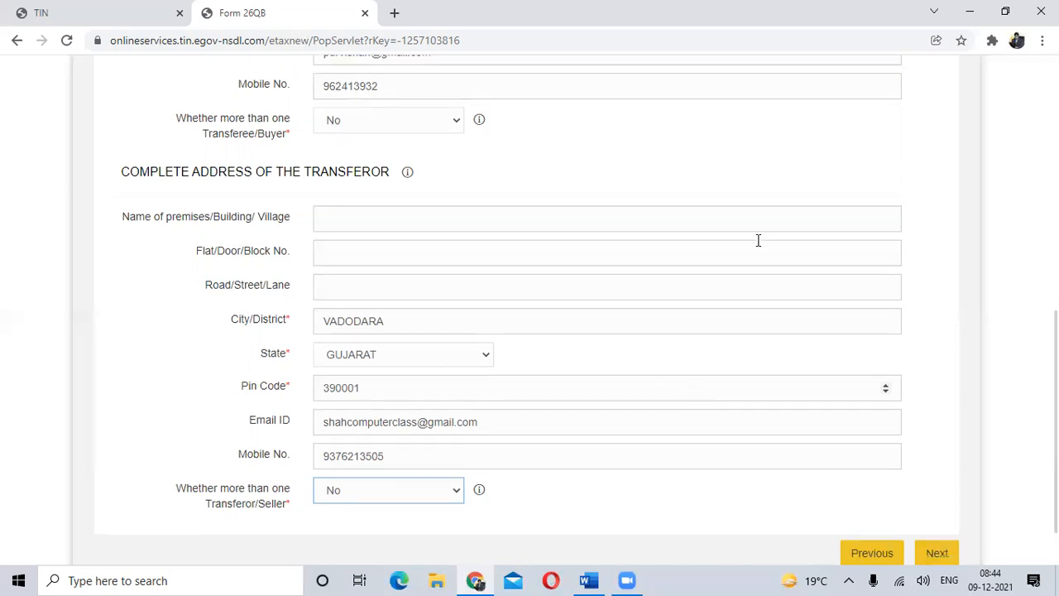
{"action": "scroll", "coordinate": [937, 484], "scroll_direction": "down", "scroll_amount": 1}
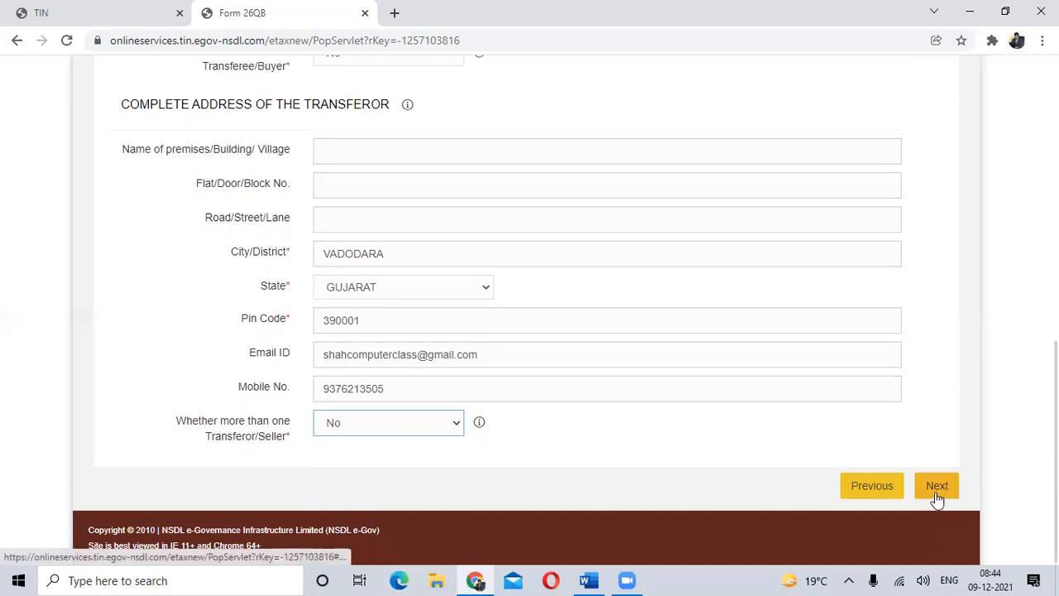
- Complete the transferee's mobile number to ten digits and proceed to the Property Details section
{"action": "left_click", "coordinate": [934, 488]}
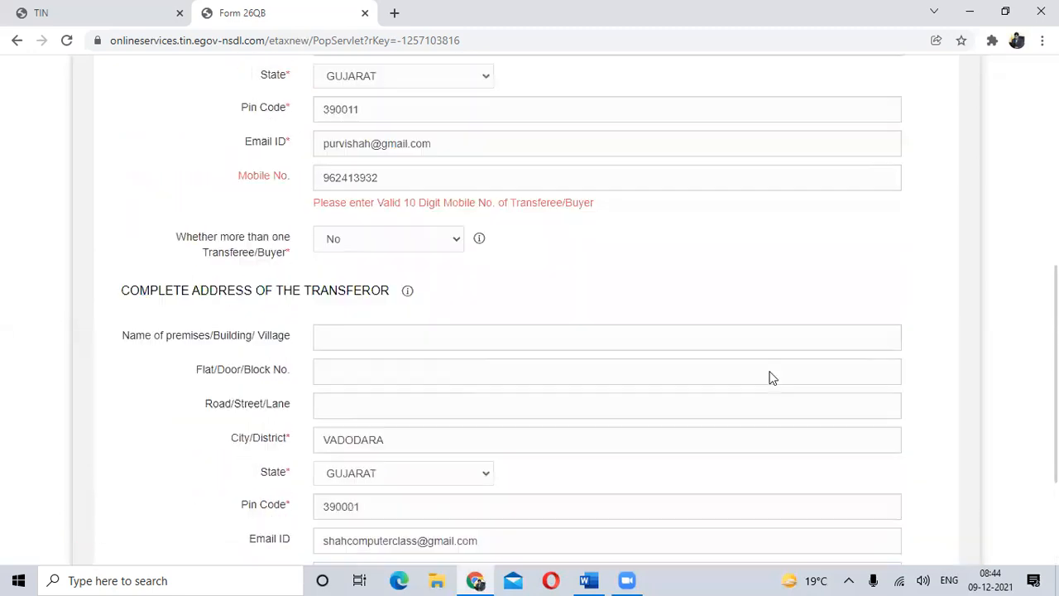
{"action": "left_click", "coordinate": [397, 226]}
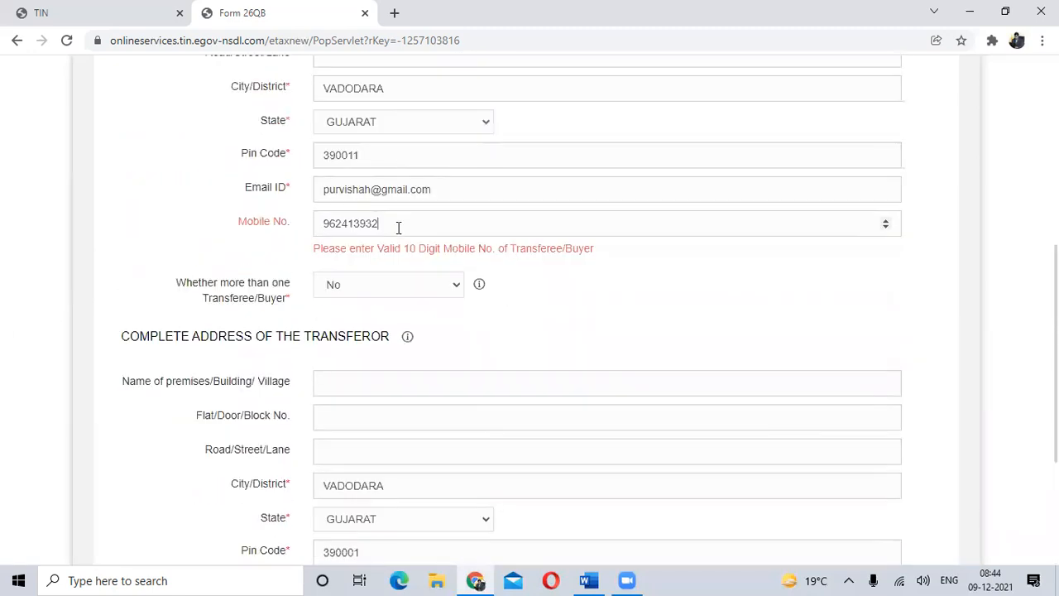
{"action": "scroll", "coordinate": [614, 334], "scroll_direction": "down", "scroll_amount": 3}
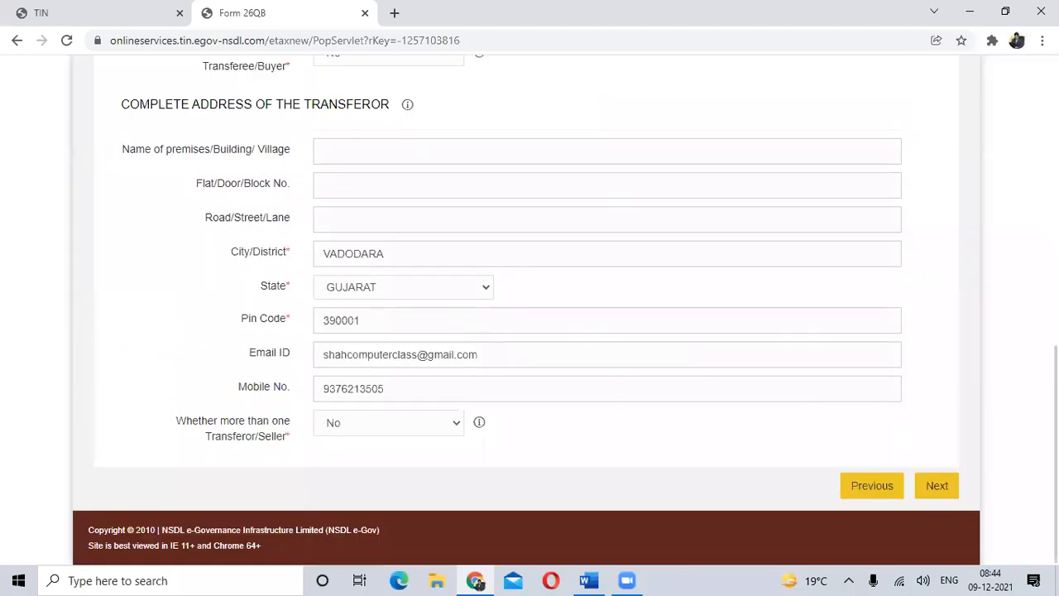
{"action": "left_click", "coordinate": [935, 485]}
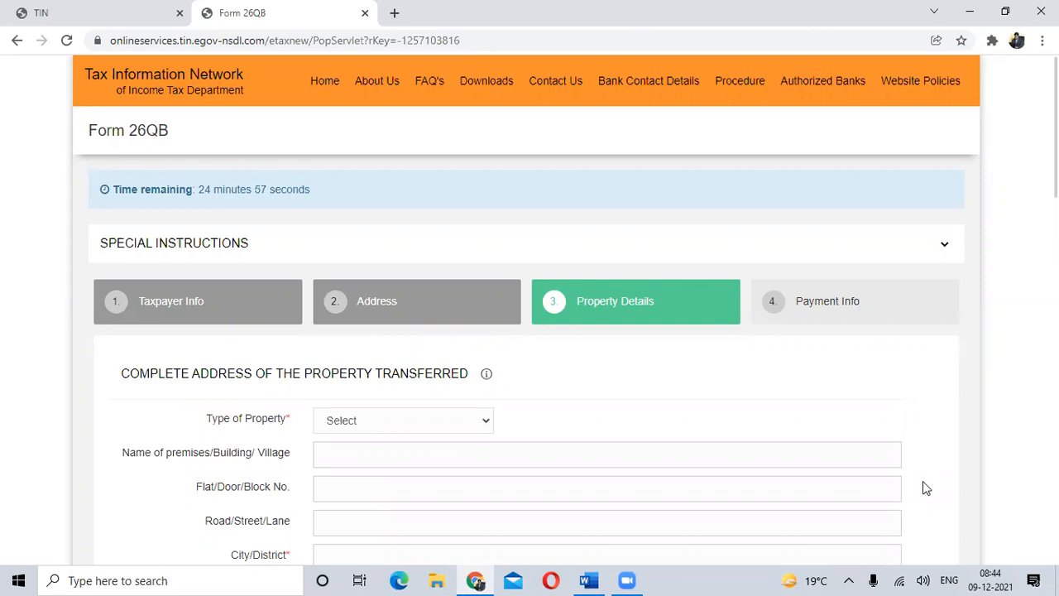
- Set the type of the transferred property to Building (Shops, Apartments, Flats, Bungalows etc)
{"action": "scroll", "coordinate": [943, 449], "scroll_direction": "down", "scroll_amount": 3}
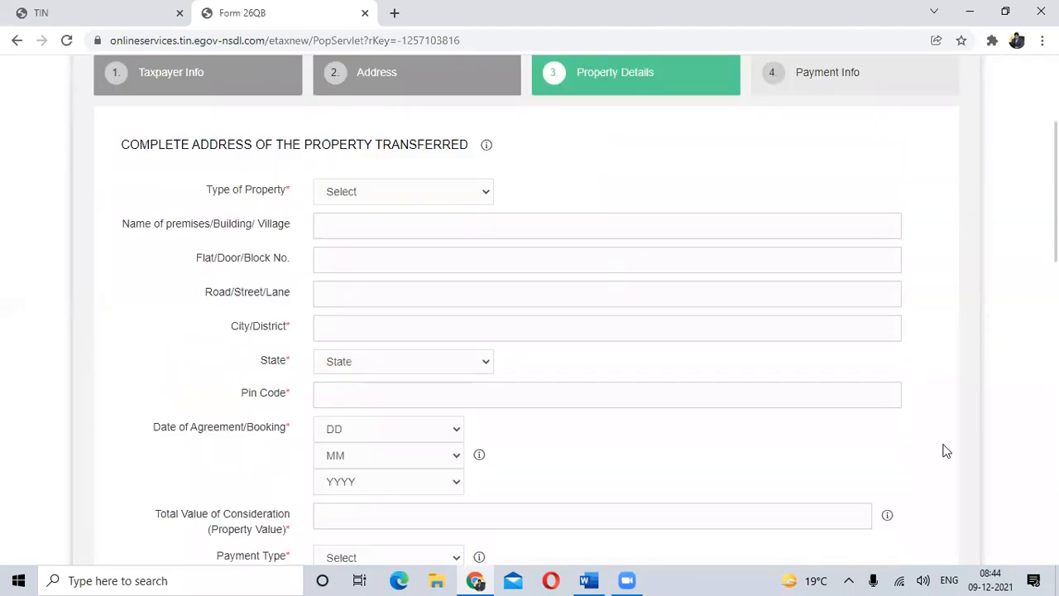
{"action": "left_click", "coordinate": [454, 188]}
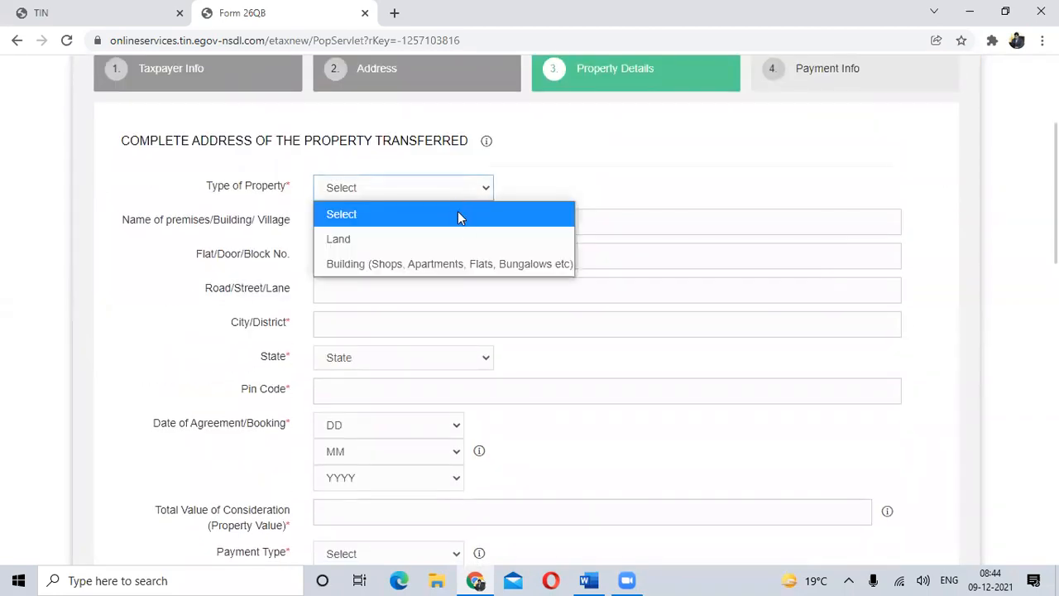
{"action": "left_click", "coordinate": [495, 269]}
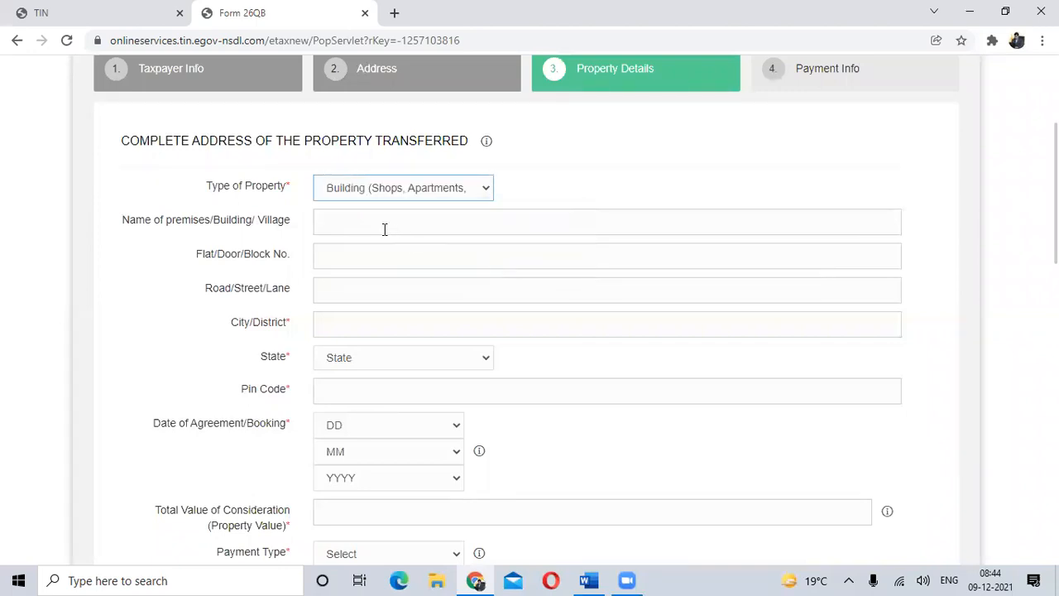
- Fill in the transferred property's city in capitals, state and postal code, leaving the premises, flat and road fields empty
{"action": "left_click", "coordinate": [348, 327]}
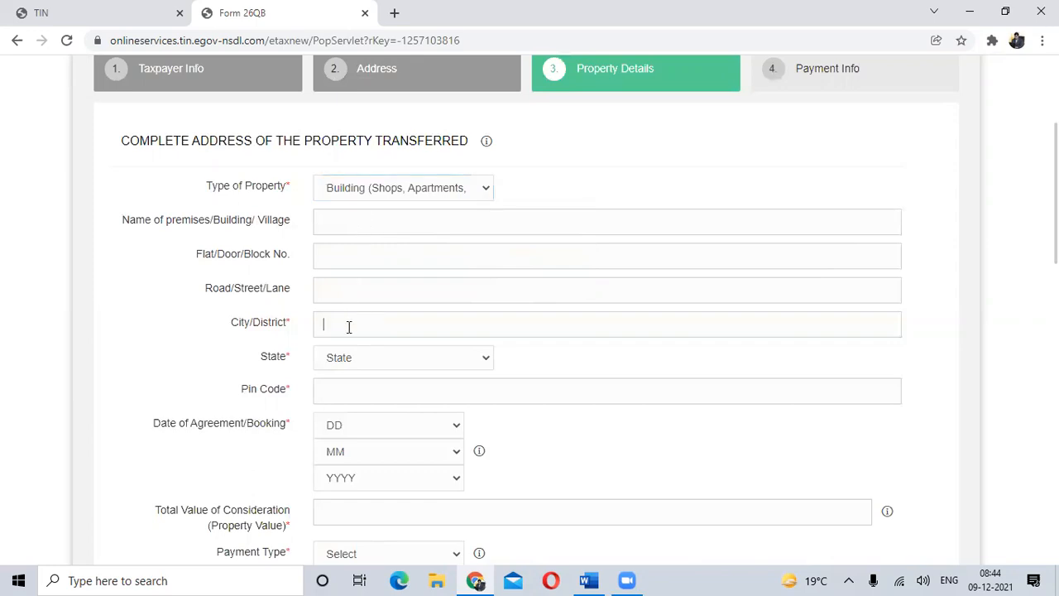
{"action": "type", "text": "noid"}
{"action": "key", "text": "BackSpace"}
{"action": "key", "text": "BackSpace"}
{"action": "key", "text": "BackSpace"}
{"action": "key", "text": "BackSpace"}
{"action": "type", "text": "VADODARA"}
{"action": "key", "text": "Tab"}
{"action": "type", "text": "gu"}
{"action": "key", "text": "Tab"}
{"action": "type", "text": "390020"}
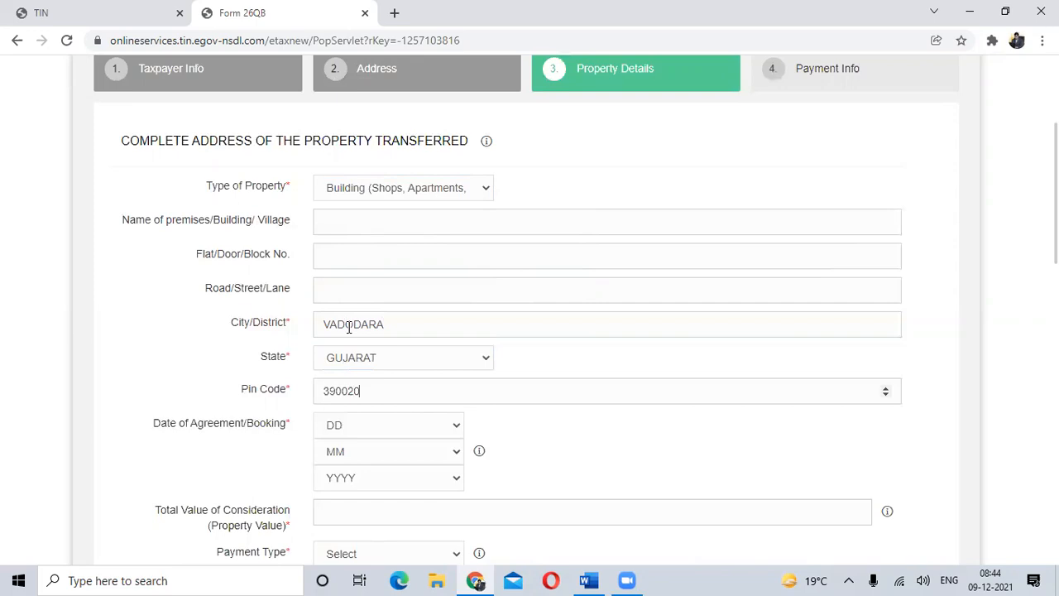
{"action": "key", "text": "Tab"}
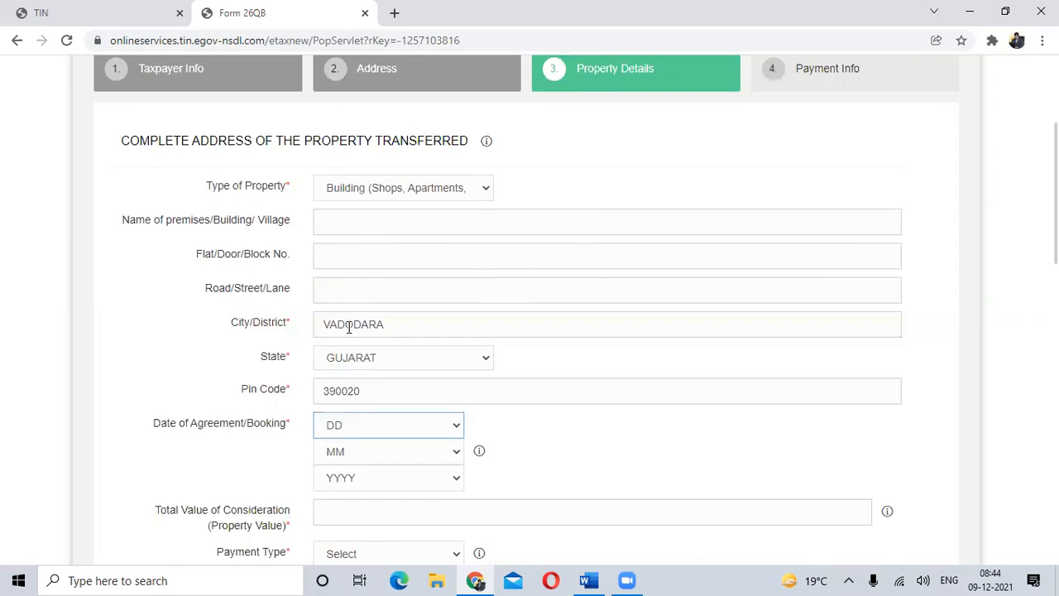
- Set the date of agreement/booking to 1 Dec 2021
{"action": "scroll", "coordinate": [468, 389], "scroll_direction": "down", "scroll_amount": 2}
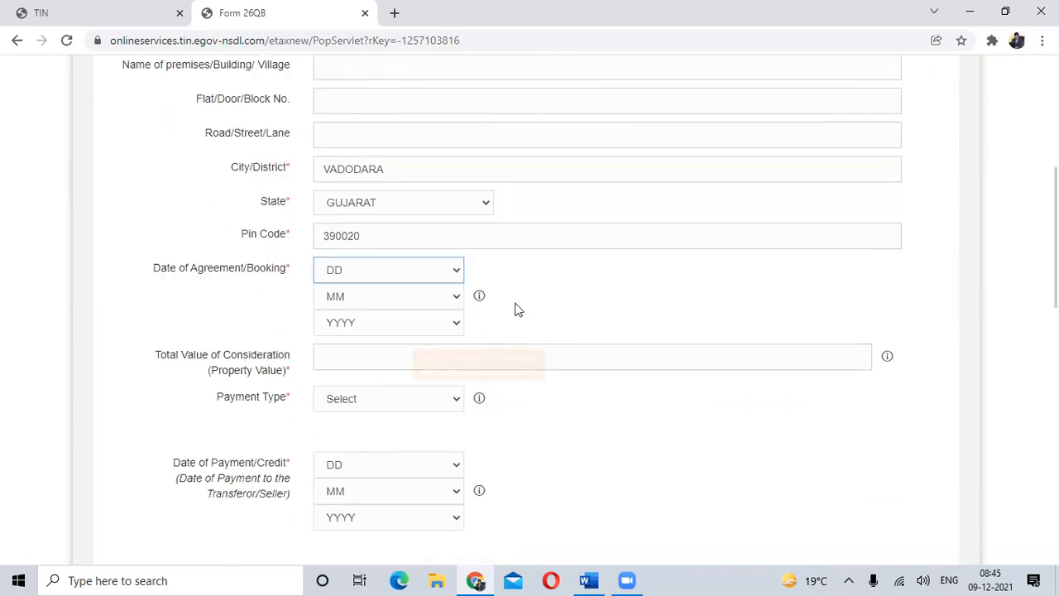
{"action": "left_click", "coordinate": [456, 274]}
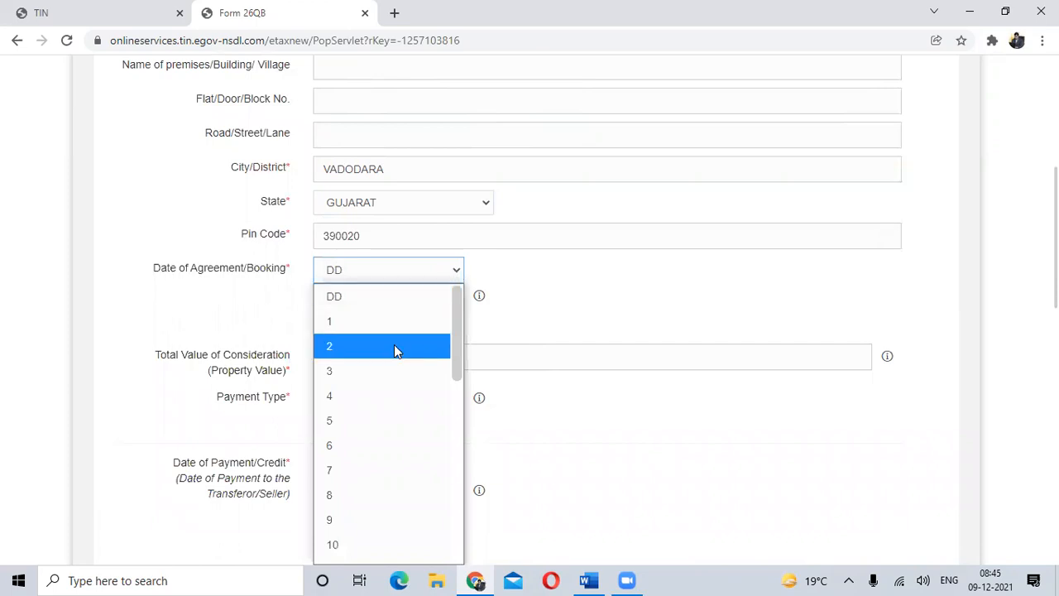
{"action": "left_click", "coordinate": [369, 325]}
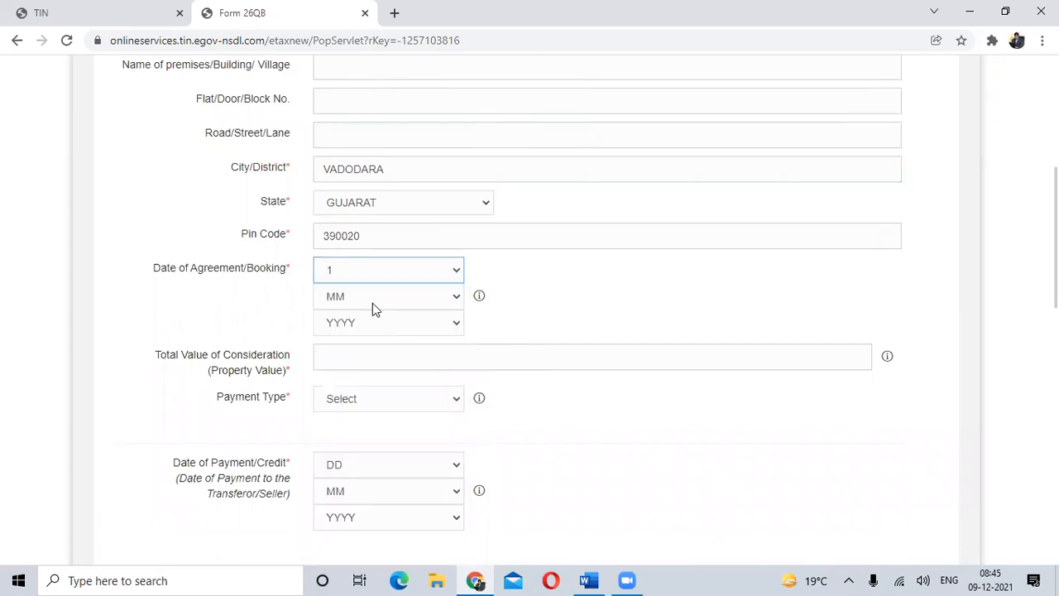
{"action": "left_click", "coordinate": [372, 303]}
{"action": "left_click", "coordinate": [371, 245]}
{"action": "left_click", "coordinate": [384, 322]}
{"action": "scroll", "coordinate": [371, 283], "scroll_direction": "down", "scroll_amount": 8}
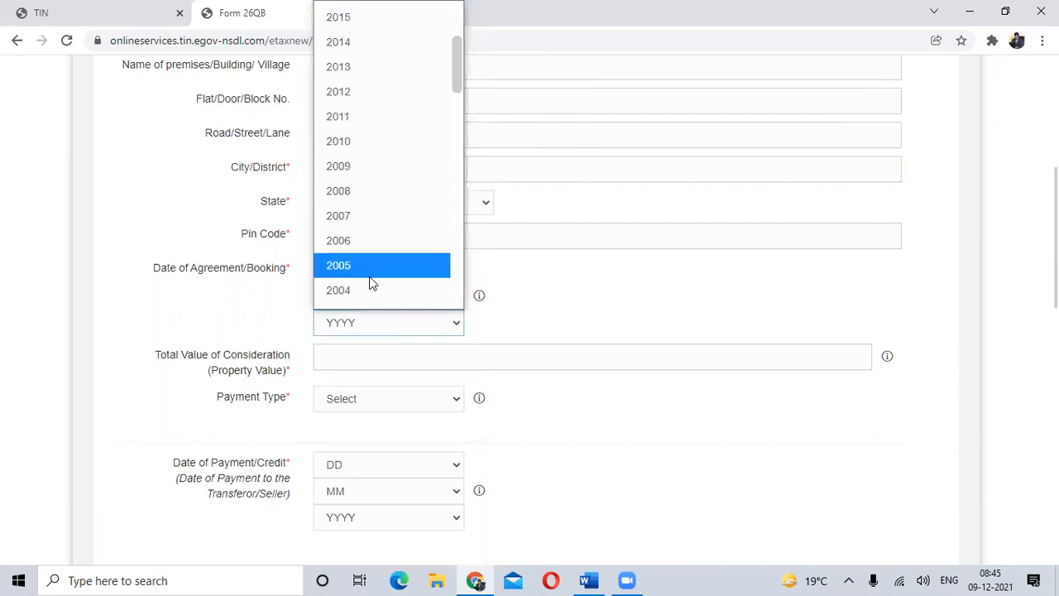
{"action": "scroll", "coordinate": [370, 277], "scroll_direction": "up", "scroll_amount": 9}
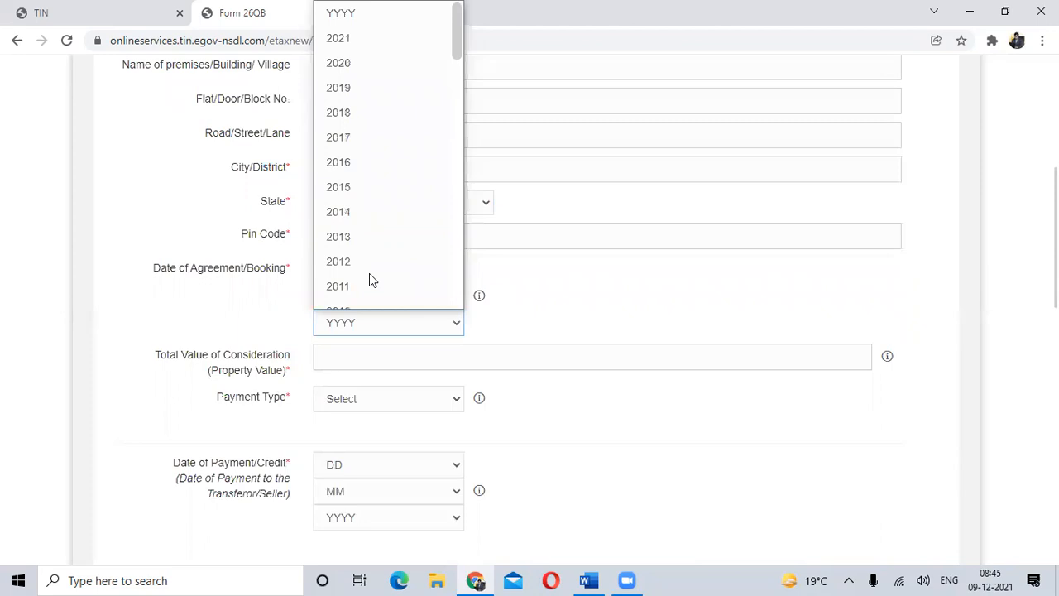
{"action": "left_click", "coordinate": [385, 40]}
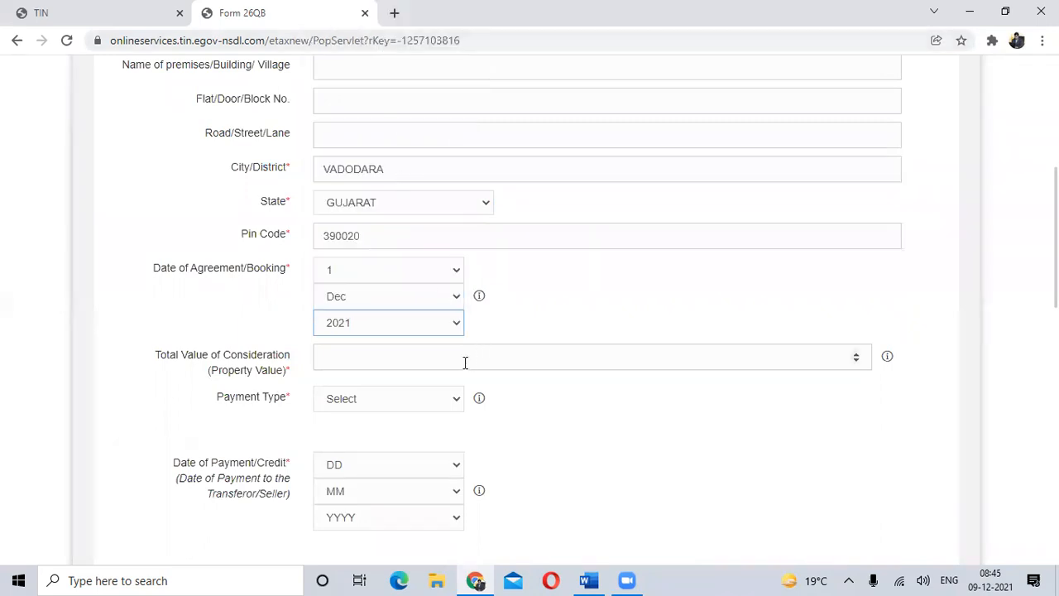
- Enter 5200000 as the total value of consideration and choose Lumpsum as the payment type
{"action": "left_click", "coordinate": [397, 362]}
{"action": "type", "text": "52"}
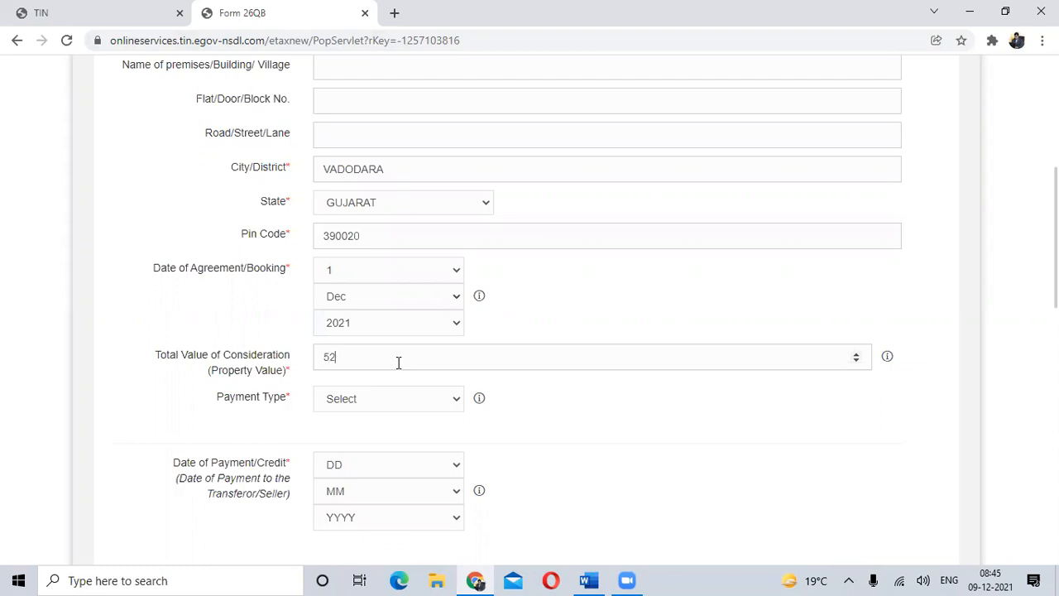
{"action": "type", "text": "00000"}
{"action": "left_click", "coordinate": [393, 399]}
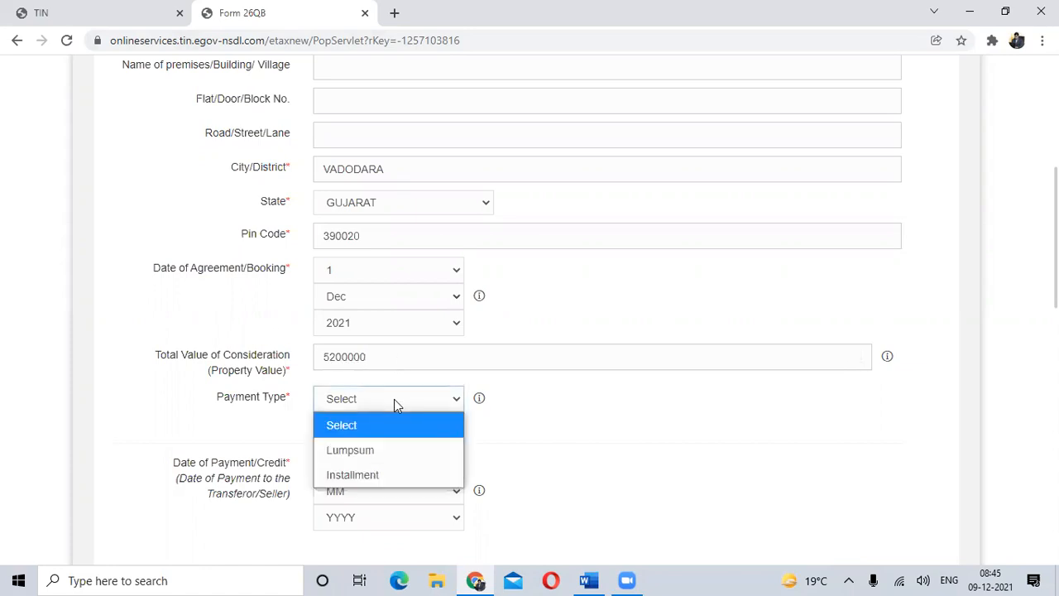
{"action": "left_click", "coordinate": [377, 454]}
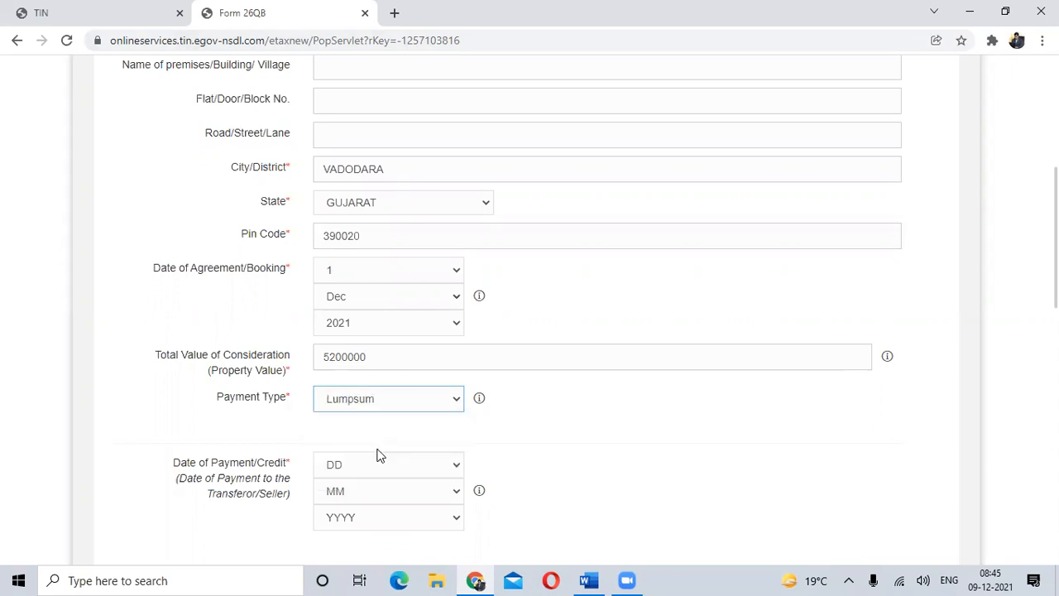
- Set the date of payment/credit to the transferor to 1 Dec 2021
{"action": "scroll", "coordinate": [378, 455], "scroll_direction": "down", "scroll_amount": 1}
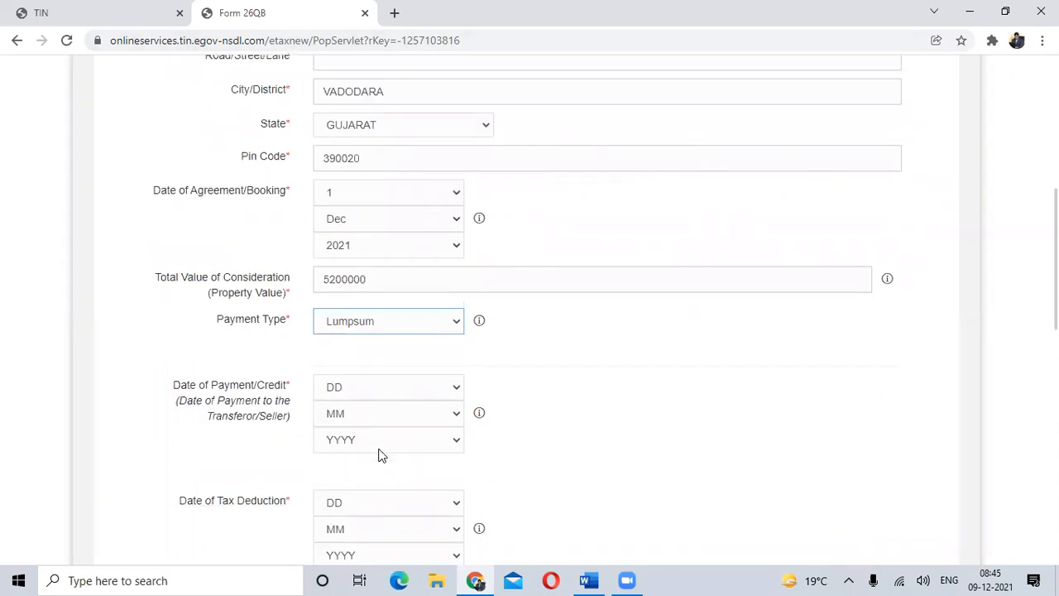
{"action": "left_click", "coordinate": [455, 389]}
{"action": "left_click", "coordinate": [364, 40]}
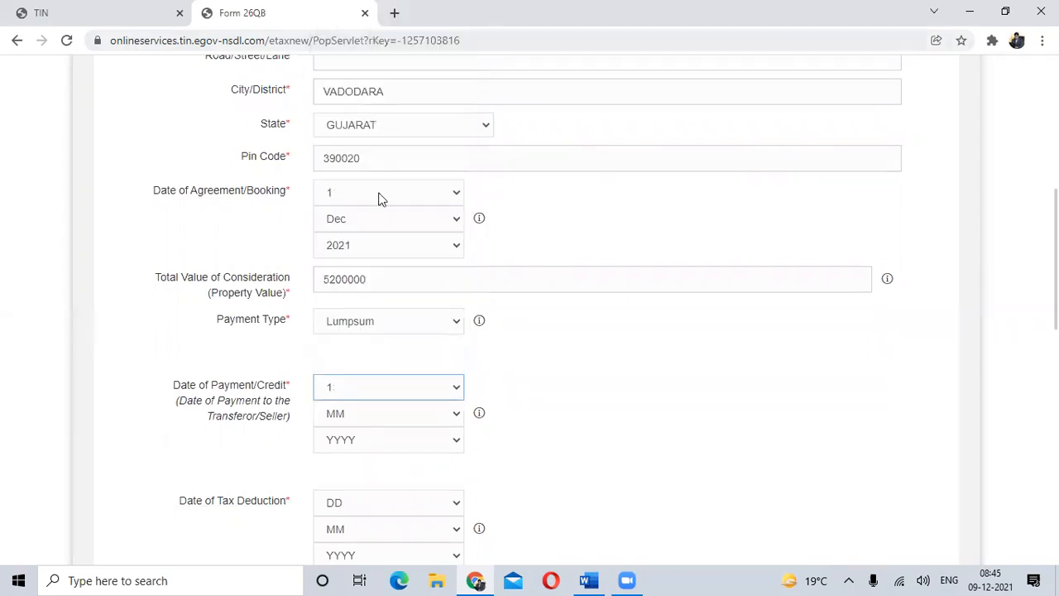
{"action": "left_click", "coordinate": [402, 416]}
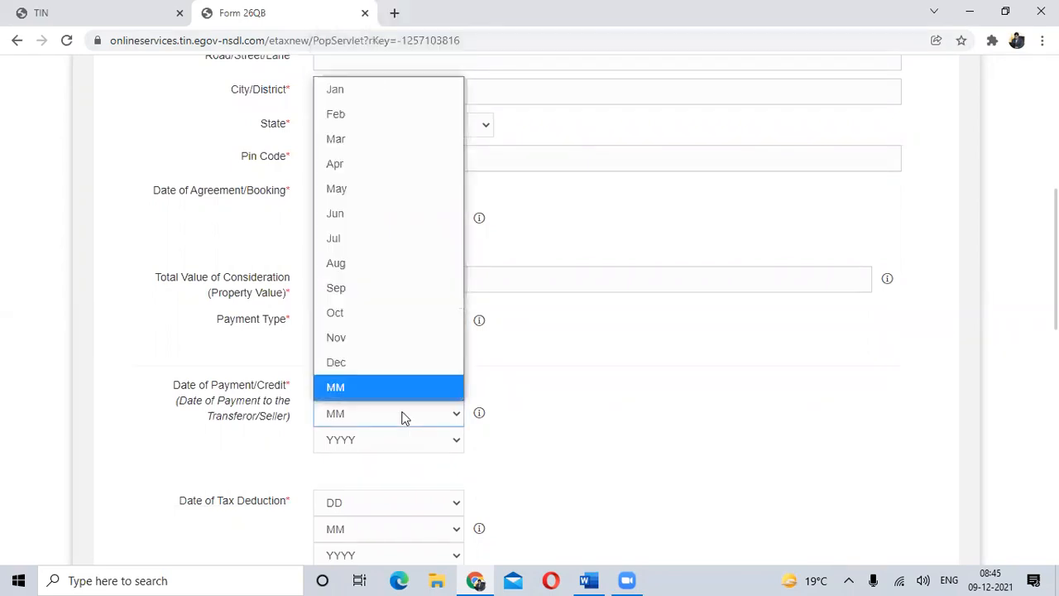
{"action": "left_click", "coordinate": [372, 359]}
{"action": "left_click", "coordinate": [408, 434]}
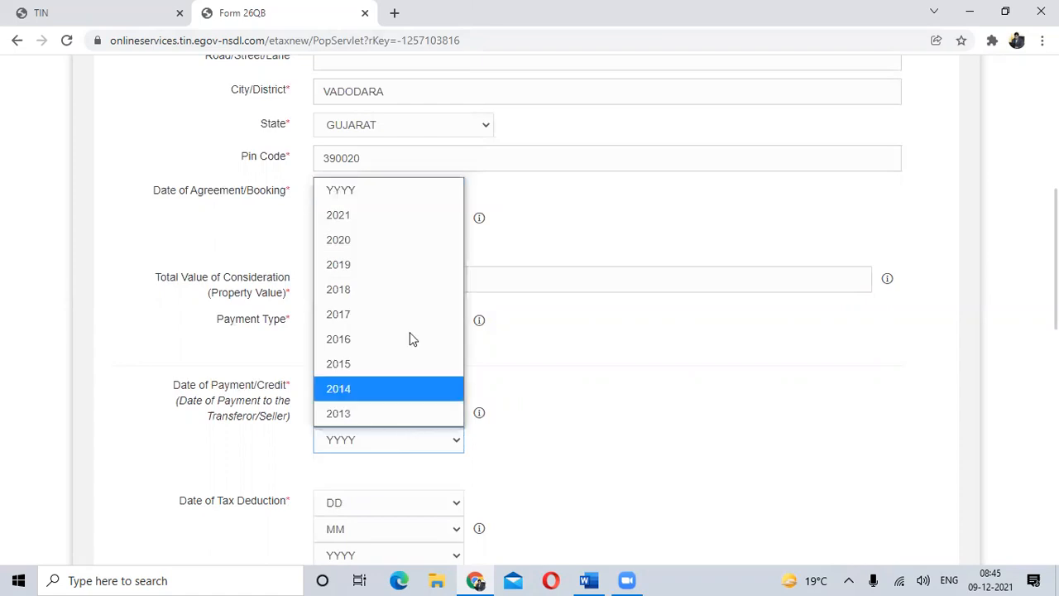
{"action": "left_click", "coordinate": [389, 215]}
- Set the date of tax deduction to 1 Dec 2021
{"action": "scroll", "coordinate": [577, 383], "scroll_direction": "down", "scroll_amount": 1}
{"action": "scroll", "coordinate": [576, 383], "scroll_direction": "down", "scroll_amount": 1}
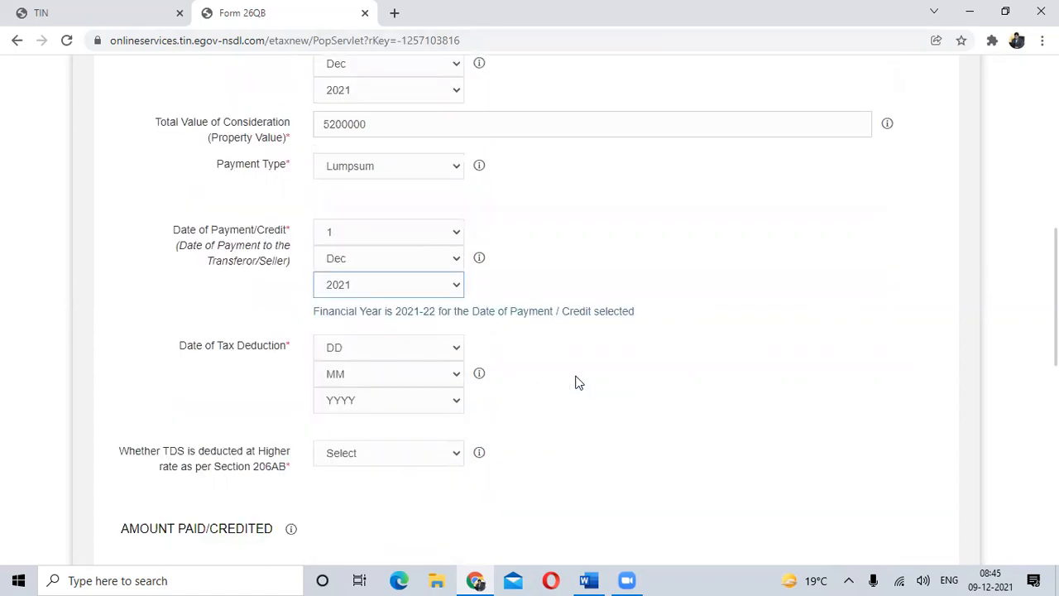
{"action": "left_click", "coordinate": [450, 347]}
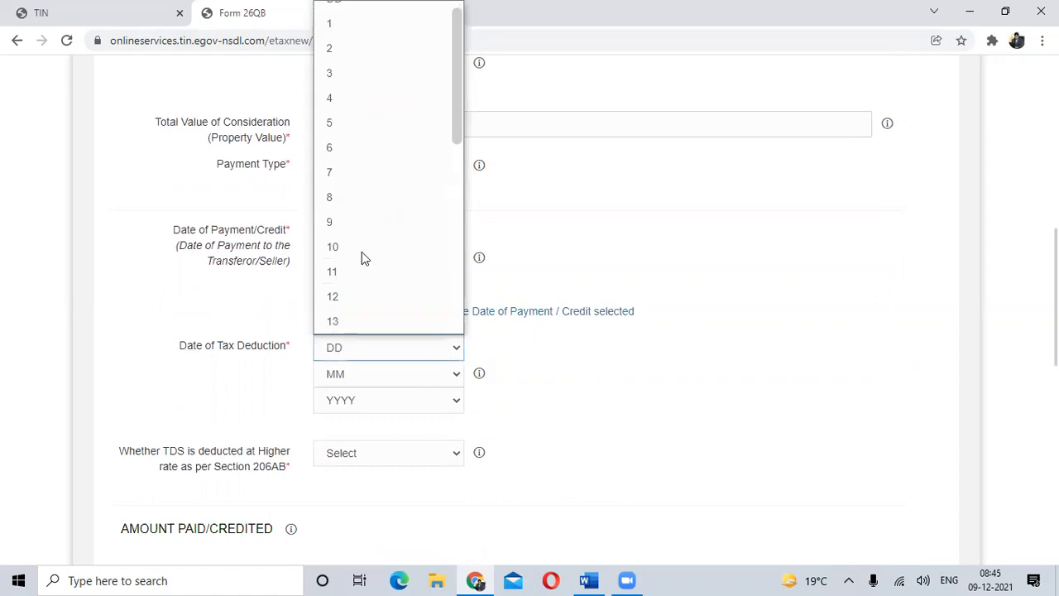
{"action": "left_click", "coordinate": [337, 13]}
{"action": "left_click", "coordinate": [388, 381]}
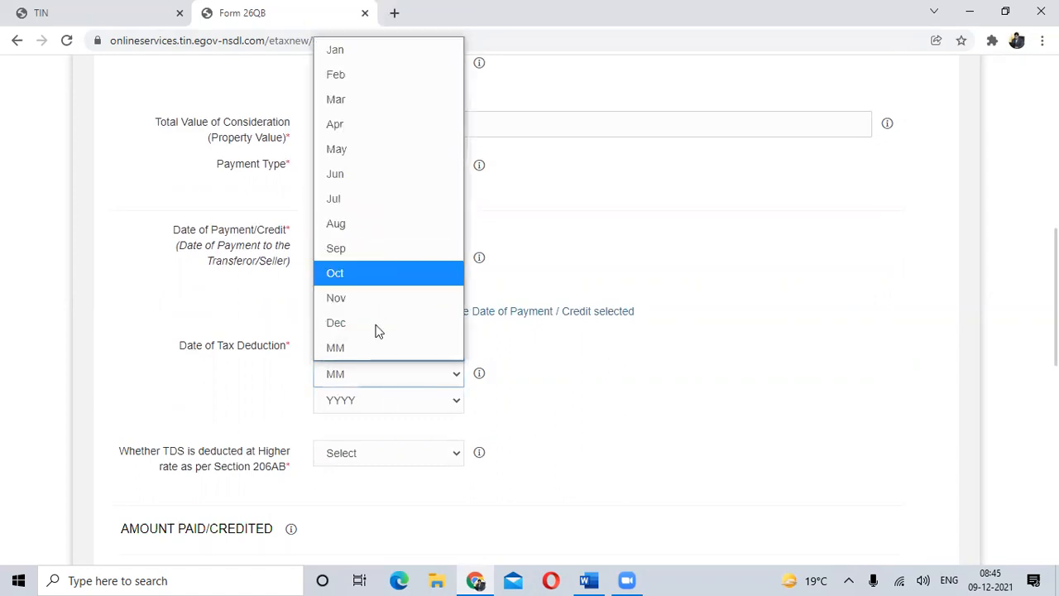
{"action": "left_click", "coordinate": [378, 331]}
{"action": "left_click", "coordinate": [378, 406]}
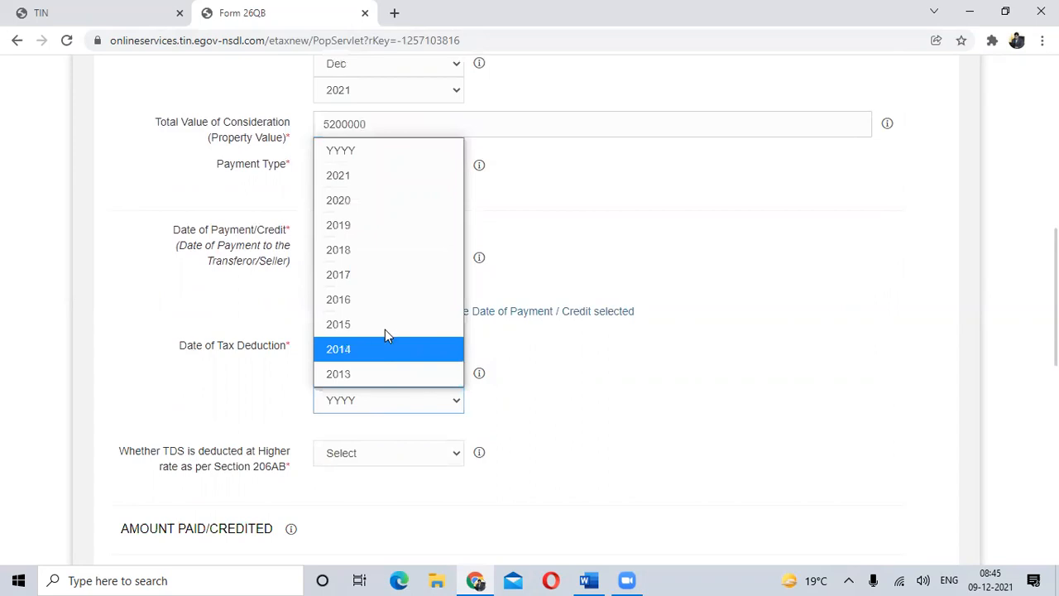
{"action": "left_click", "coordinate": [383, 175]}
- Answer No to whether TDS is deducted at a higher rate as per Section 206AB
{"action": "scroll", "coordinate": [520, 437], "scroll_direction": "down", "scroll_amount": 1}
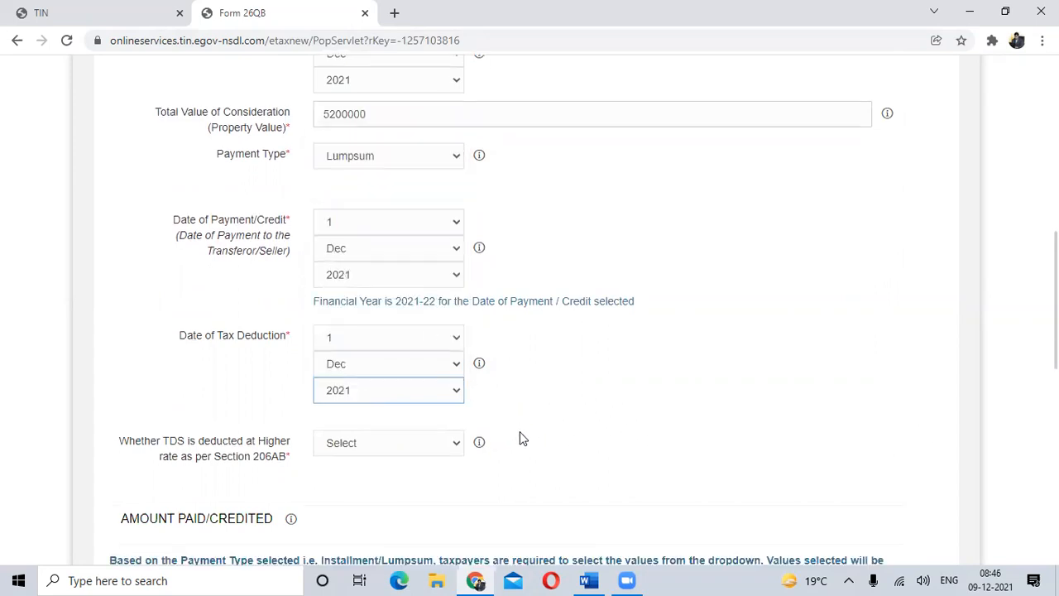
{"action": "scroll", "coordinate": [522, 439], "scroll_direction": "down", "scroll_amount": 1}
{"action": "left_click", "coordinate": [442, 375]}
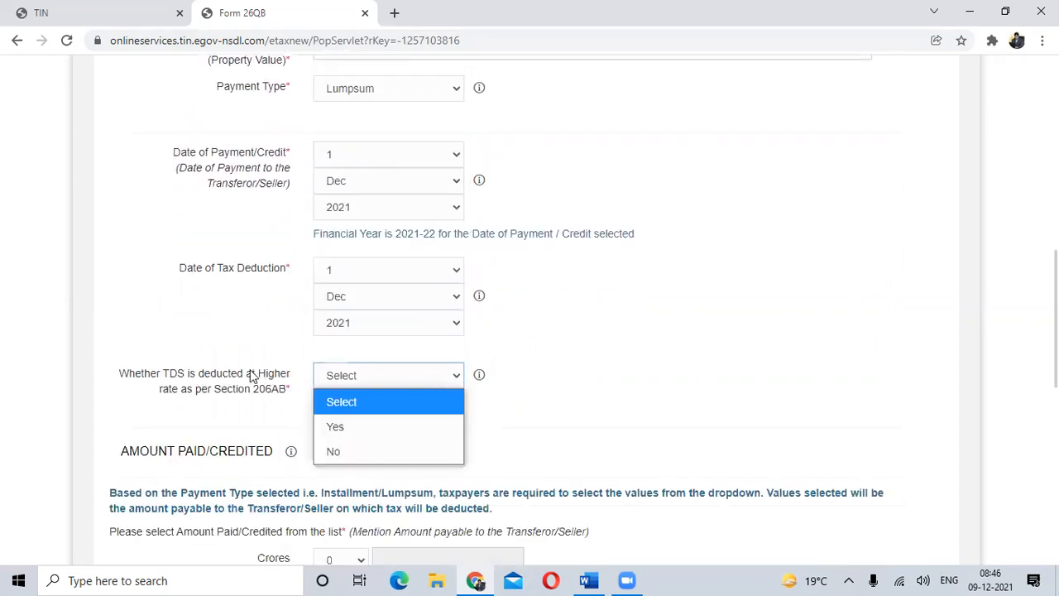
{"action": "left_click", "coordinate": [334, 455]}
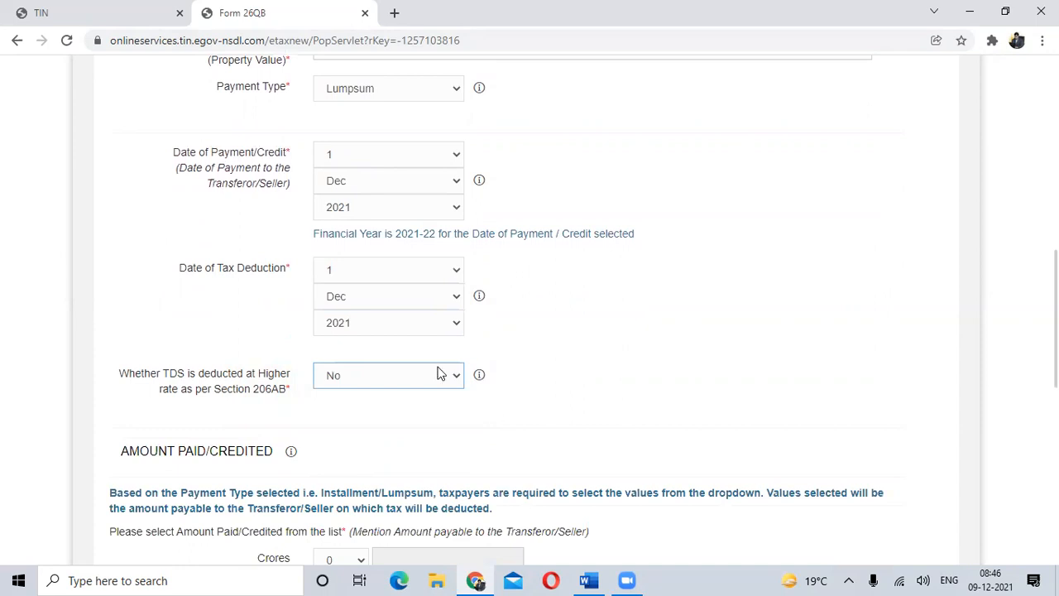
- Set the Lakhs value of the amount paid/credited to 52
{"action": "scroll", "coordinate": [453, 376], "scroll_direction": "down", "scroll_amount": 1}
{"action": "scroll", "coordinate": [454, 376], "scroll_direction": "down", "scroll_amount": 3}
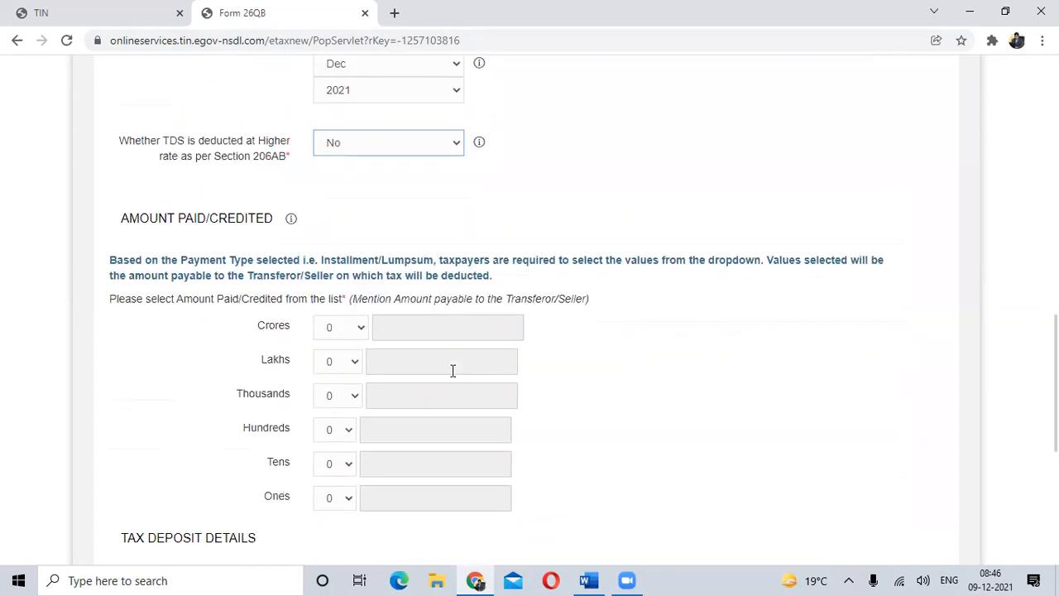
{"action": "scroll", "coordinate": [454, 370], "scroll_direction": "down", "scroll_amount": 2}
{"action": "left_click", "coordinate": [353, 208]}
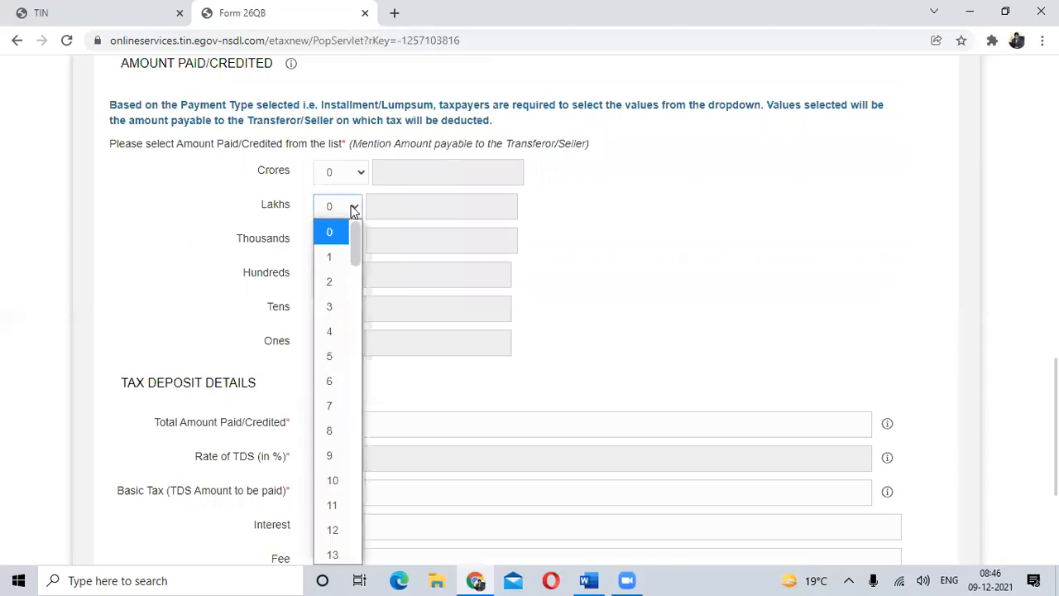
{"action": "scroll", "coordinate": [348, 206], "scroll_direction": "up", "scroll_amount": 1}
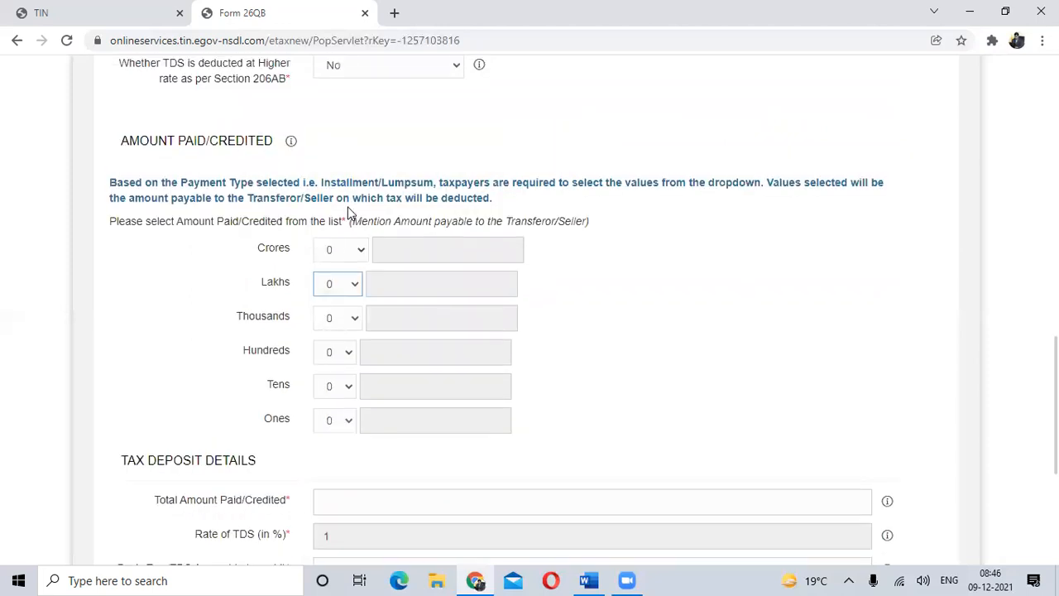
{"action": "scroll", "coordinate": [347, 212], "scroll_direction": "up", "scroll_amount": 5}
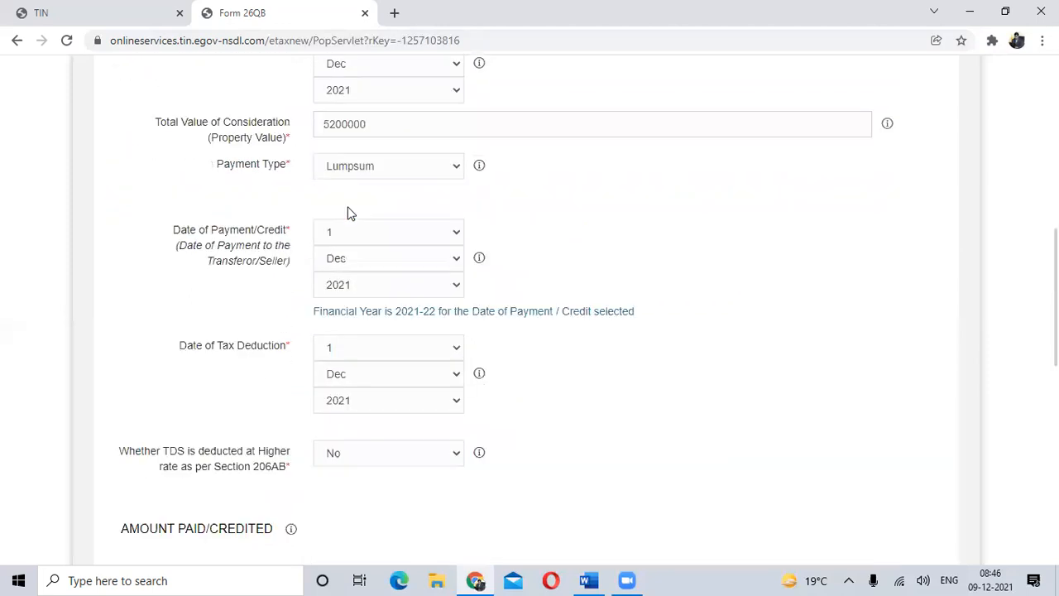
{"action": "scroll", "coordinate": [393, 169], "scroll_direction": "down", "scroll_amount": 4}
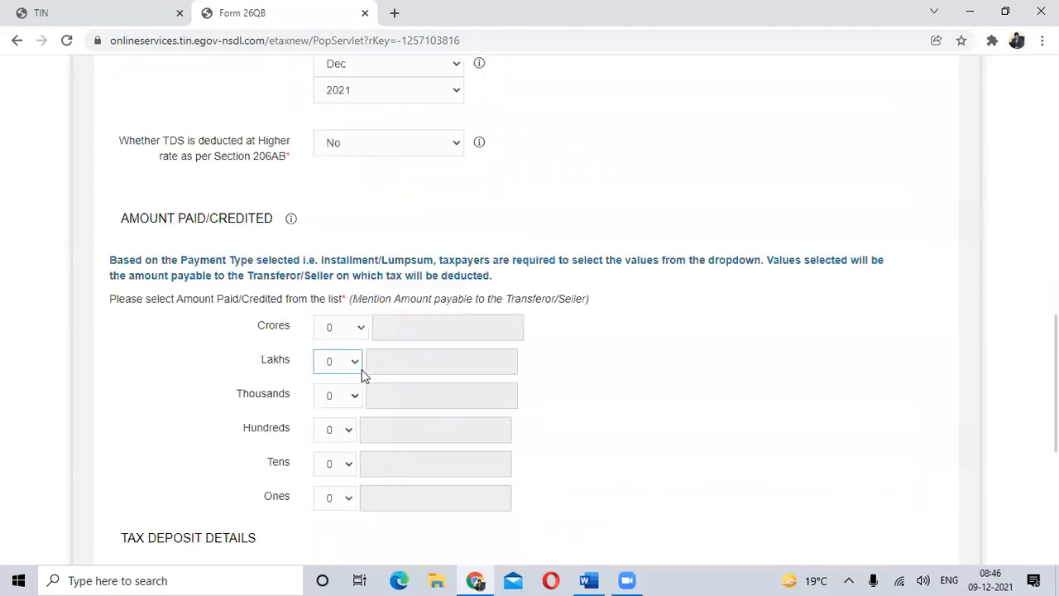
{"action": "left_click", "coordinate": [347, 363]}
{"action": "scroll", "coordinate": [349, 340], "scroll_direction": "down", "scroll_amount": 1}
{"action": "scroll", "coordinate": [349, 333], "scroll_direction": "down", "scroll_amount": 15}
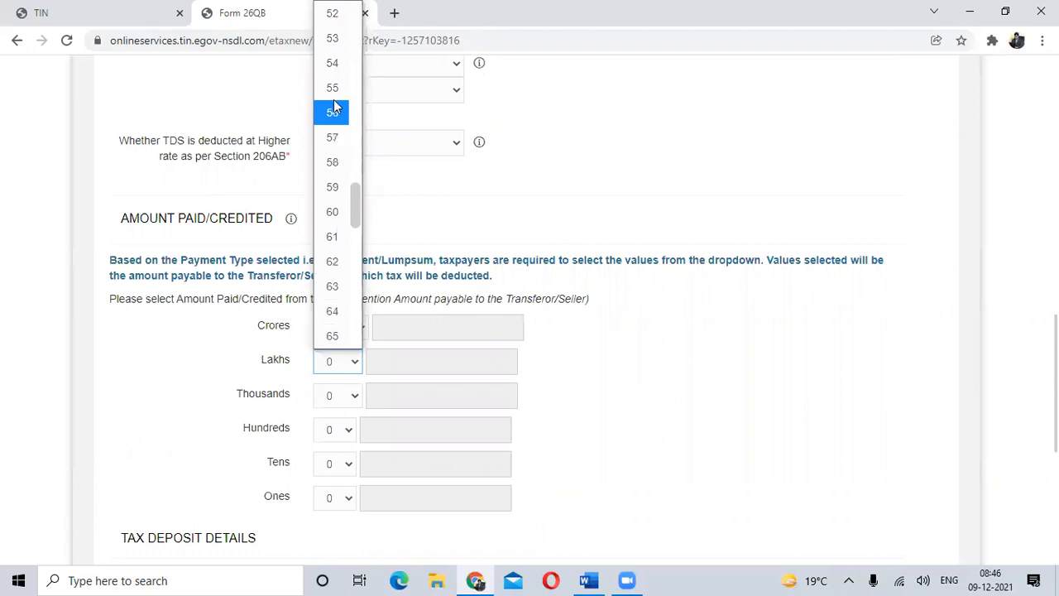
{"action": "left_click", "coordinate": [332, 14]}
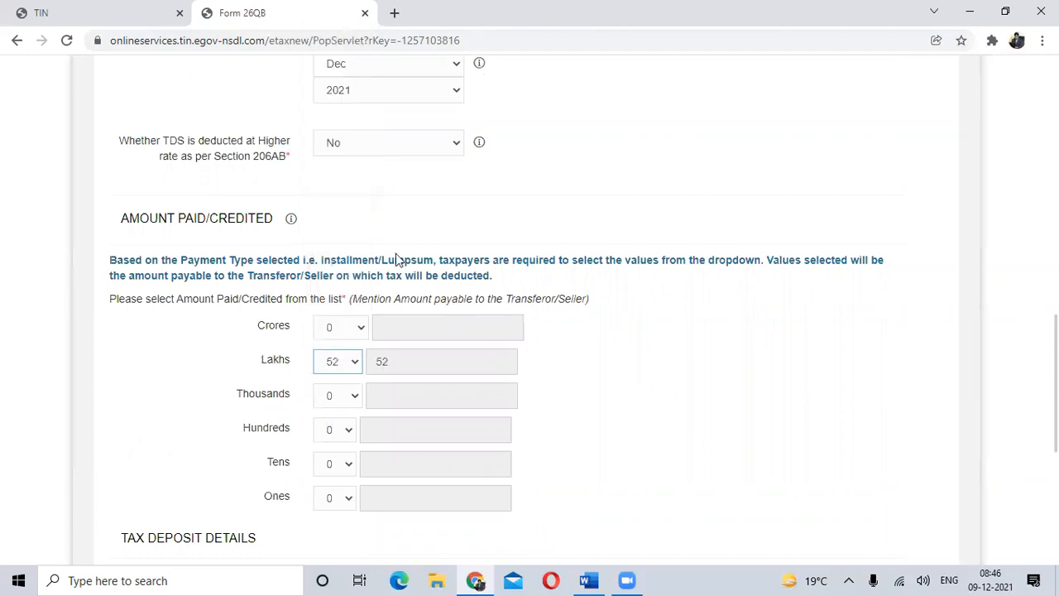
- Set the Thousands, Hundreds, Tens and Ones of the amount paid/credited to 1 each
{"action": "scroll", "coordinate": [379, 461], "scroll_direction": "down", "scroll_amount": 2}
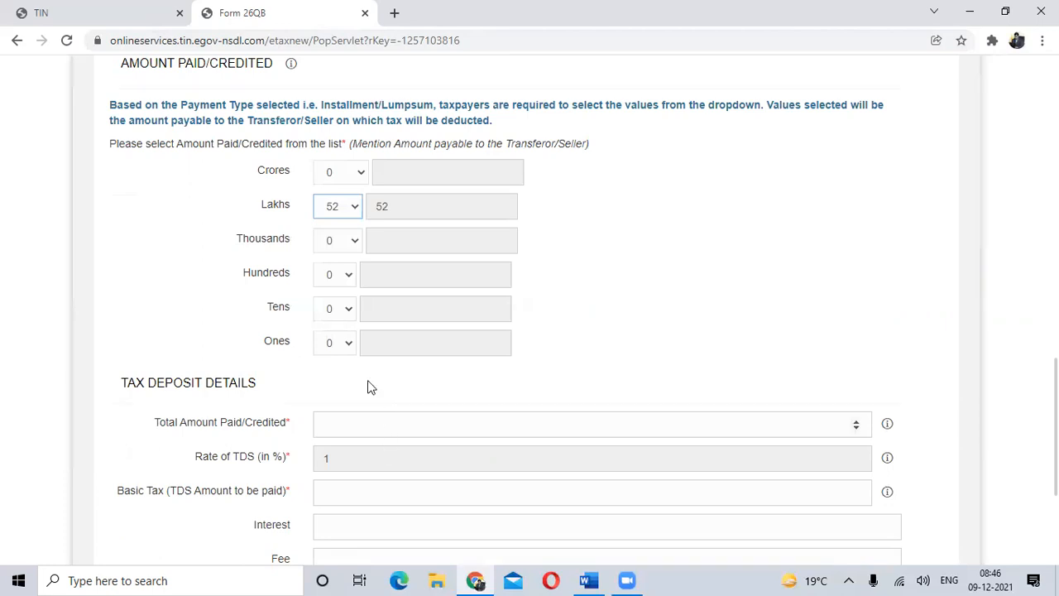
{"action": "left_click", "coordinate": [346, 242]}
{"action": "left_click", "coordinate": [341, 267]}
{"action": "left_click", "coordinate": [350, 240]}
{"action": "left_click", "coordinate": [330, 293]}
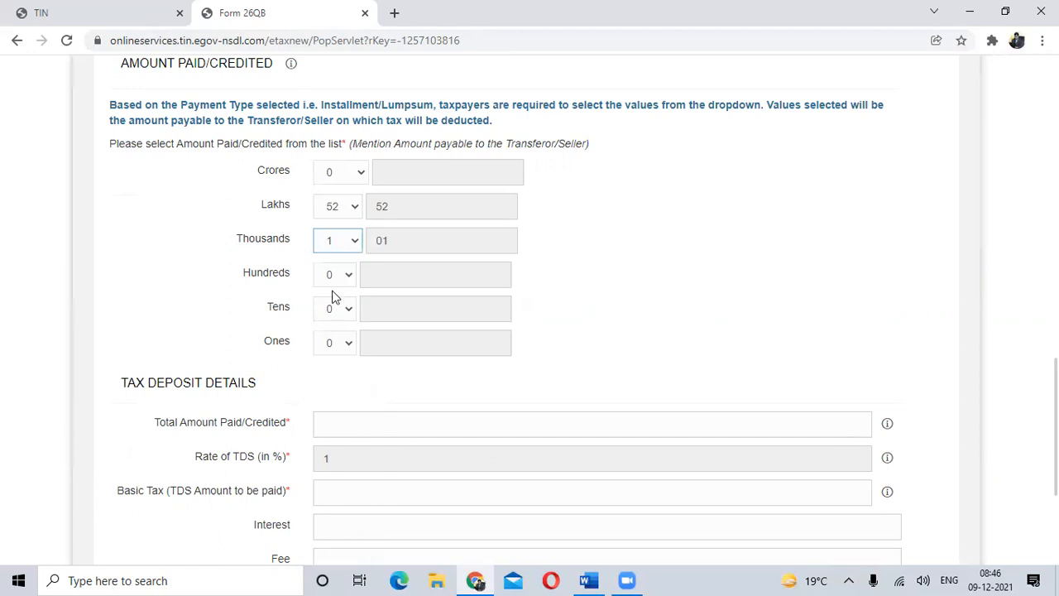
{"action": "left_click", "coordinate": [349, 274]}
{"action": "left_click", "coordinate": [334, 326]}
{"action": "left_click", "coordinate": [339, 310]}
{"action": "left_click", "coordinate": [330, 65]}
{"action": "left_click", "coordinate": [348, 275]}
{"action": "left_click", "coordinate": [331, 324]}
{"action": "left_click", "coordinate": [344, 311]}
{"action": "left_click", "coordinate": [330, 96]}
{"action": "left_click", "coordinate": [349, 343]}
{"action": "left_click", "coordinate": [335, 119]}
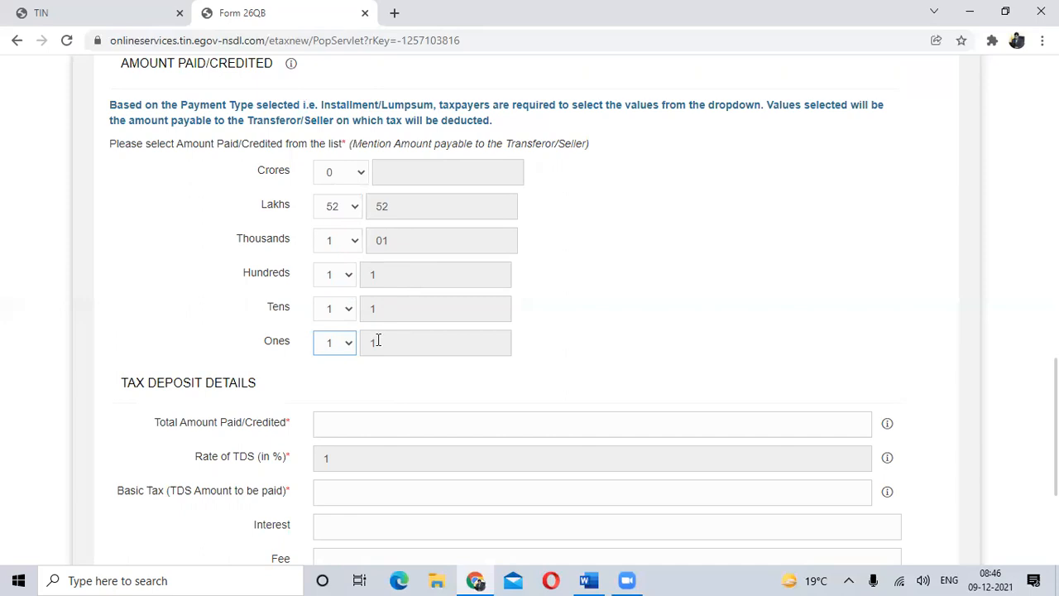
- Enter 521111 as the total amount paid/credited in the tax deposit details
{"action": "scroll", "coordinate": [377, 342], "scroll_direction": "down", "scroll_amount": 2}
{"action": "left_click", "coordinate": [359, 275]}
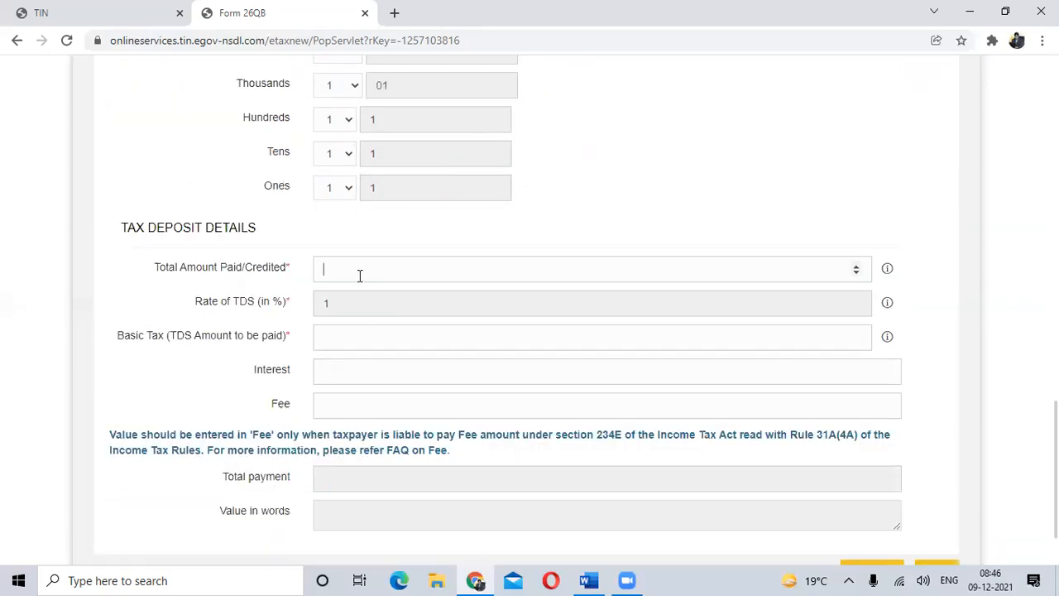
{"action": "scroll", "coordinate": [471, 250], "scroll_direction": "up", "scroll_amount": 1}
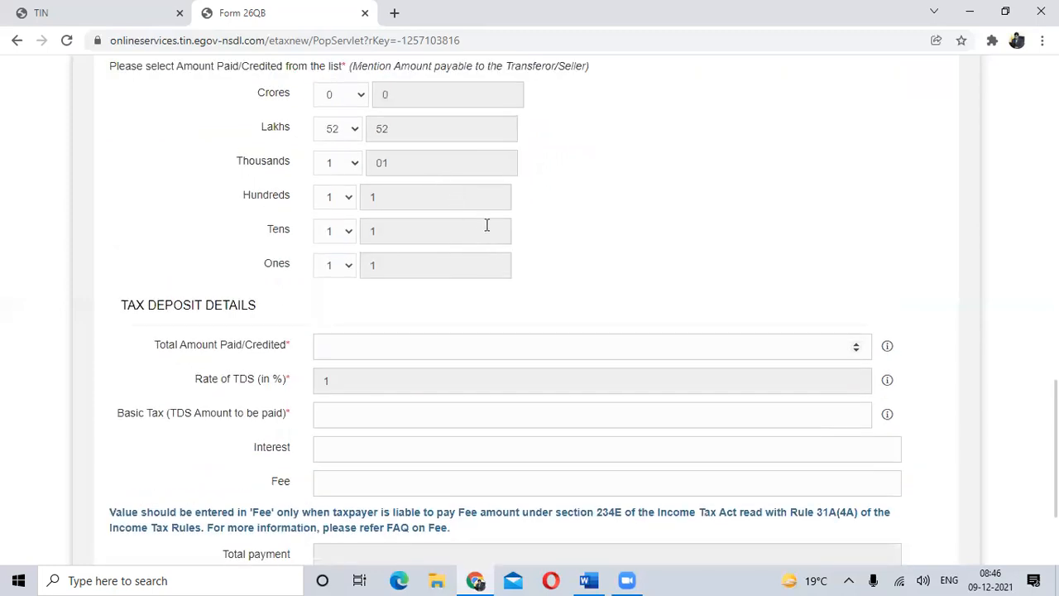
{"action": "type", "text": "521111"}
{"action": "key", "text": "Tab"}
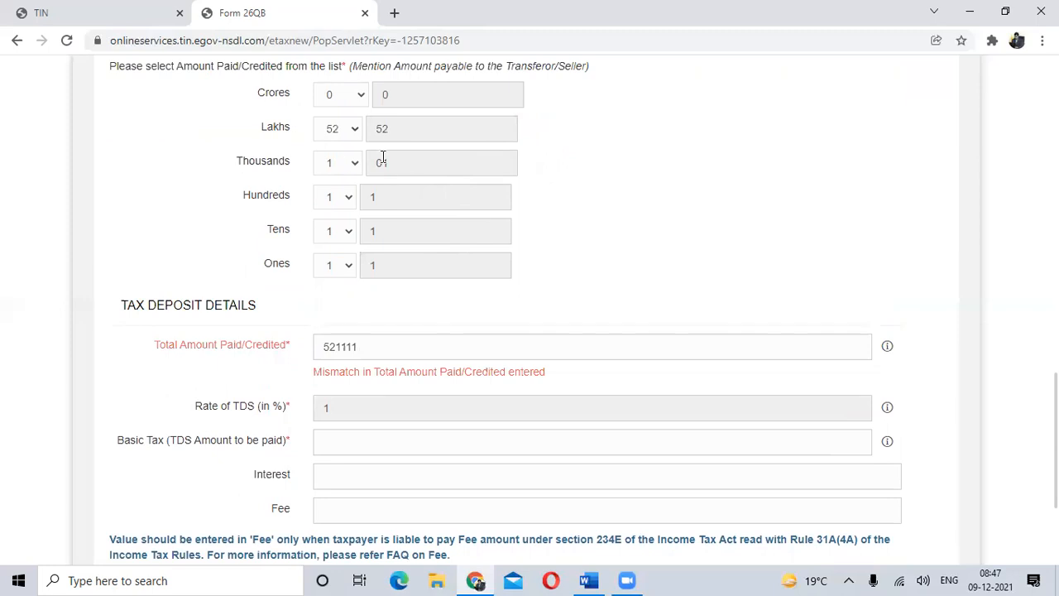
- Reset the Thousands, Hundreds, Tens and Ones of the amount paid/credited to 0
{"action": "scroll", "coordinate": [380, 161], "scroll_direction": "up", "scroll_amount": 1}
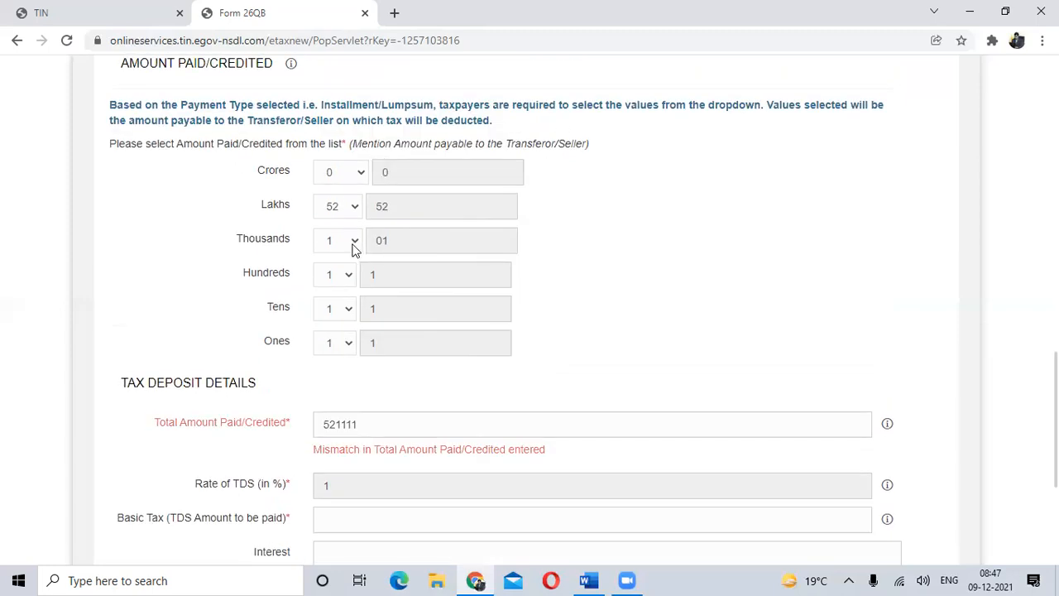
{"action": "left_click", "coordinate": [354, 249]}
{"action": "left_click", "coordinate": [331, 268]}
{"action": "left_click", "coordinate": [342, 280]}
{"action": "left_click", "coordinate": [342, 303]}
{"action": "left_click", "coordinate": [345, 310]}
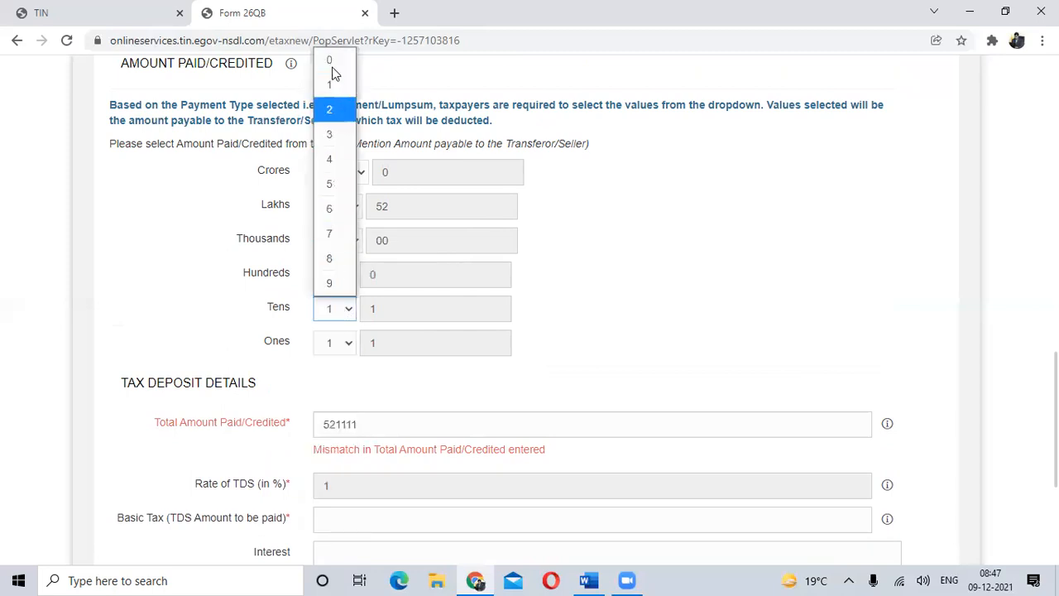
{"action": "left_click", "coordinate": [331, 62]}
{"action": "left_click", "coordinate": [347, 343]}
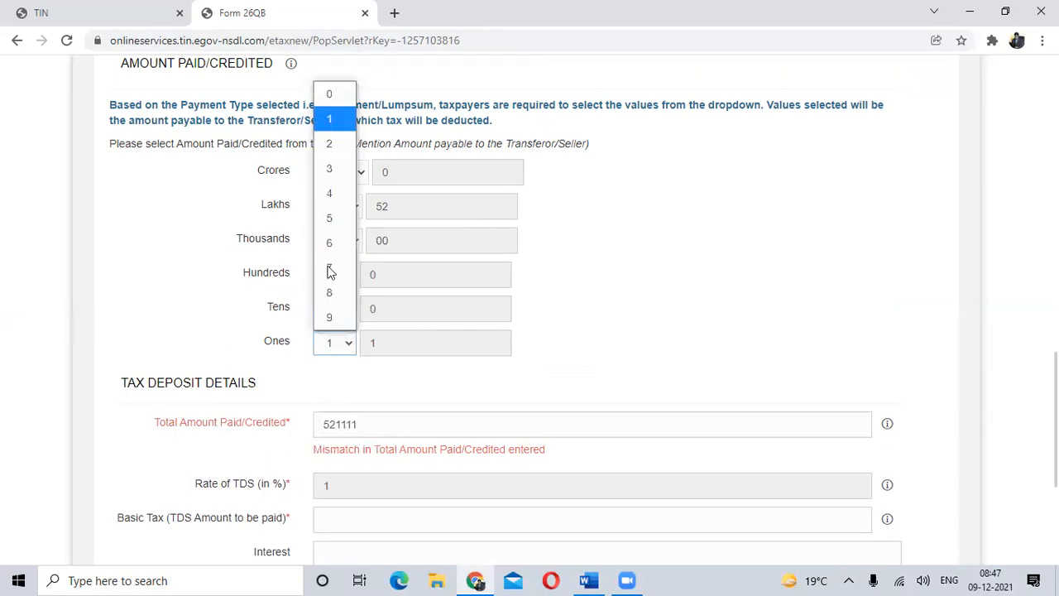
{"action": "left_click", "coordinate": [329, 94]}
- Replace the total amount paid/credited with 5200000
{"action": "left_click_drag", "start_coordinate": [369, 422], "coordinate": [301, 426]}
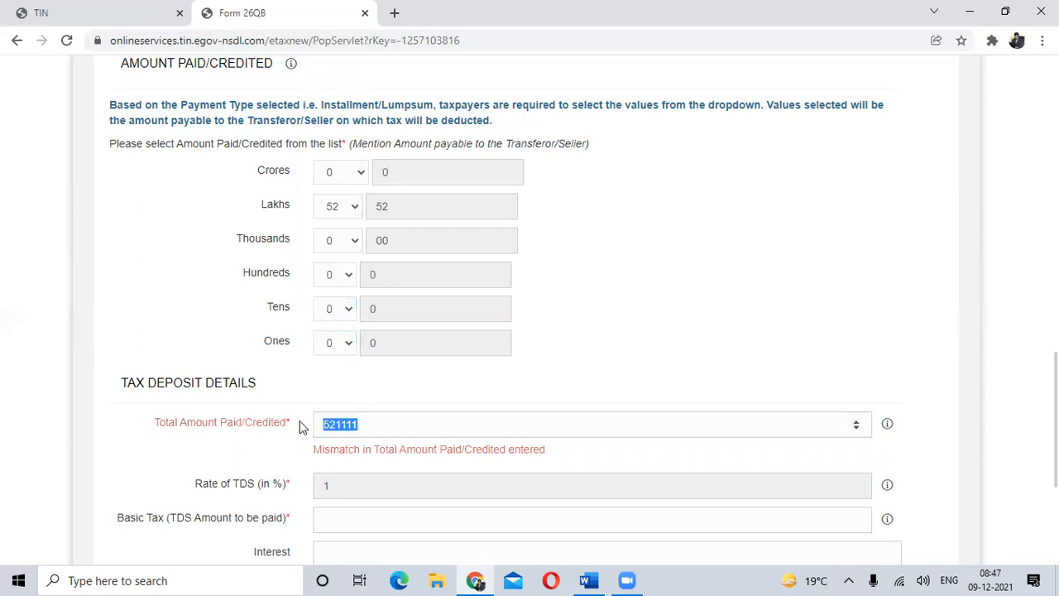
{"action": "type", "text": "5200000"}
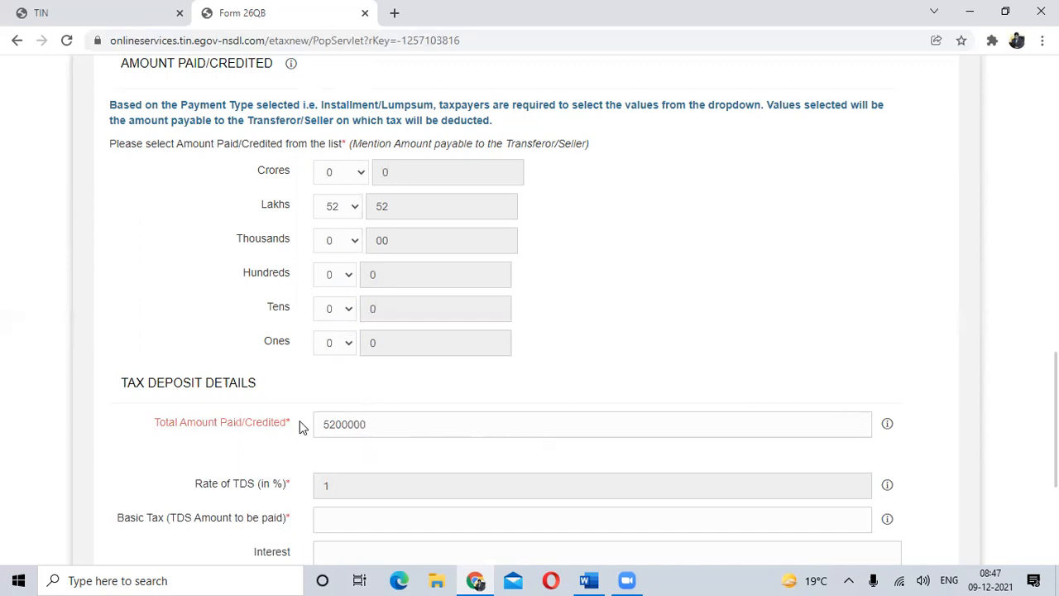
- Enter 52000 as the basic tax, the TDS amount to be paid
{"action": "scroll", "coordinate": [744, 485], "scroll_direction": "down", "scroll_amount": 2}
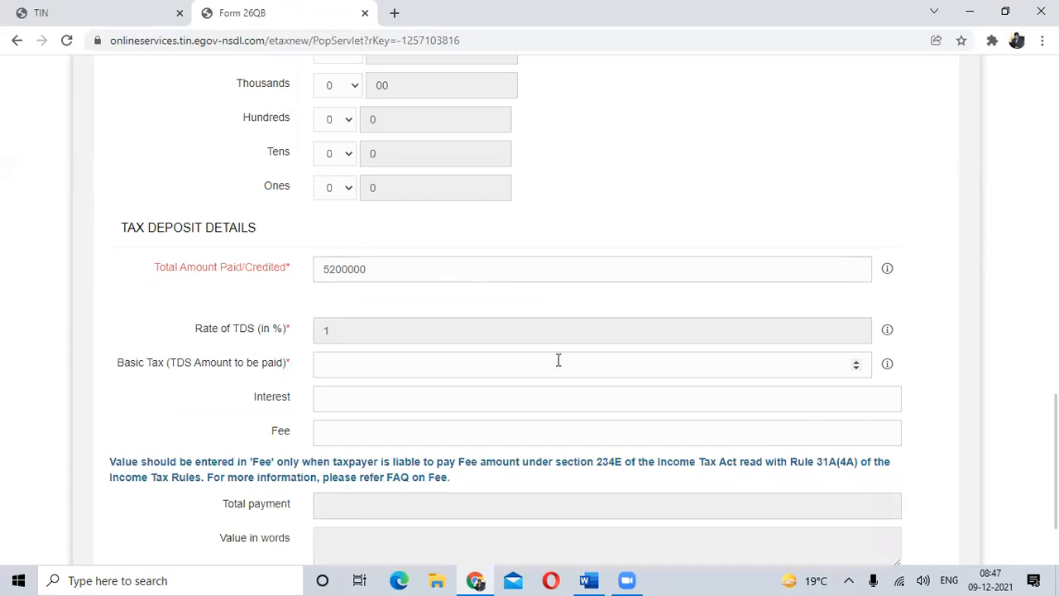
{"action": "left_click", "coordinate": [352, 369]}
{"action": "type", "text": "52000"}
{"action": "scroll", "coordinate": [342, 367], "scroll_direction": "down", "scroll_amount": 2}
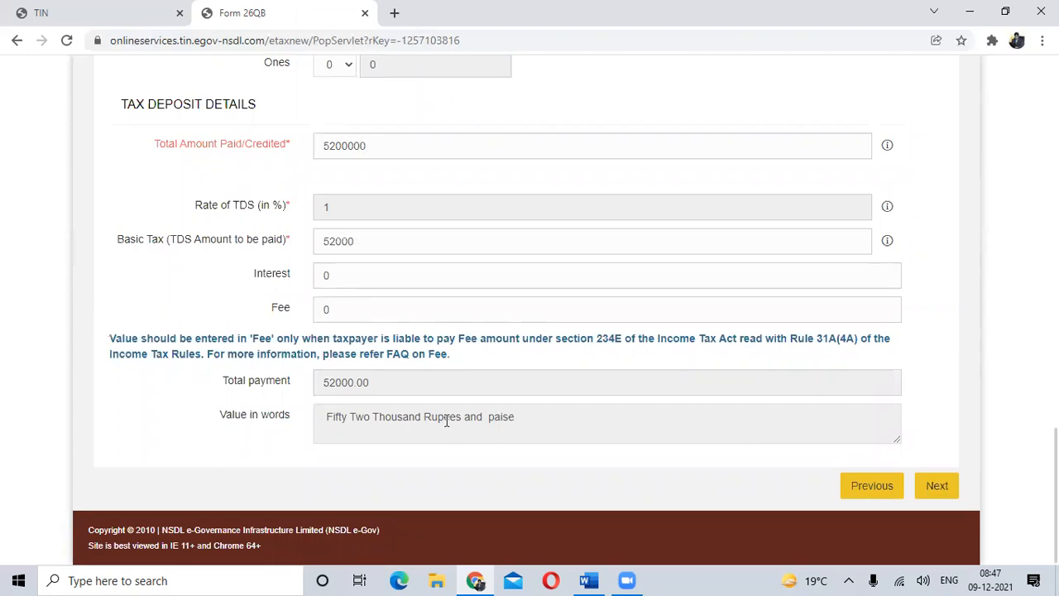
- Change the amount paid/credited to 0 Lakhs and 5 Hundreds
{"action": "scroll", "coordinate": [446, 420], "scroll_direction": "up", "scroll_amount": 7}
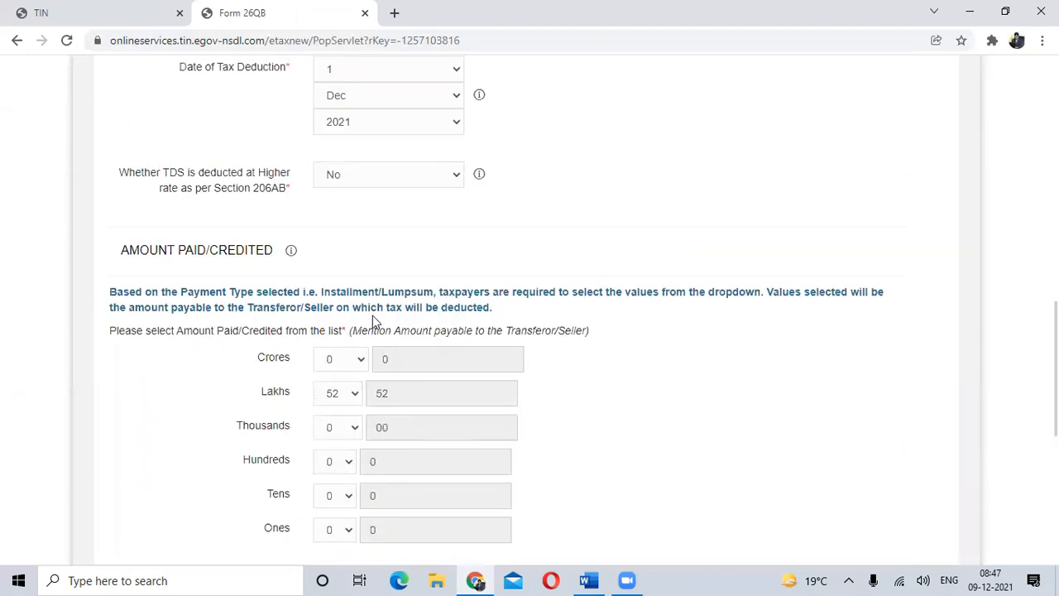
{"action": "scroll", "coordinate": [372, 315], "scroll_direction": "down", "scroll_amount": 3}
{"action": "left_click", "coordinate": [350, 242]}
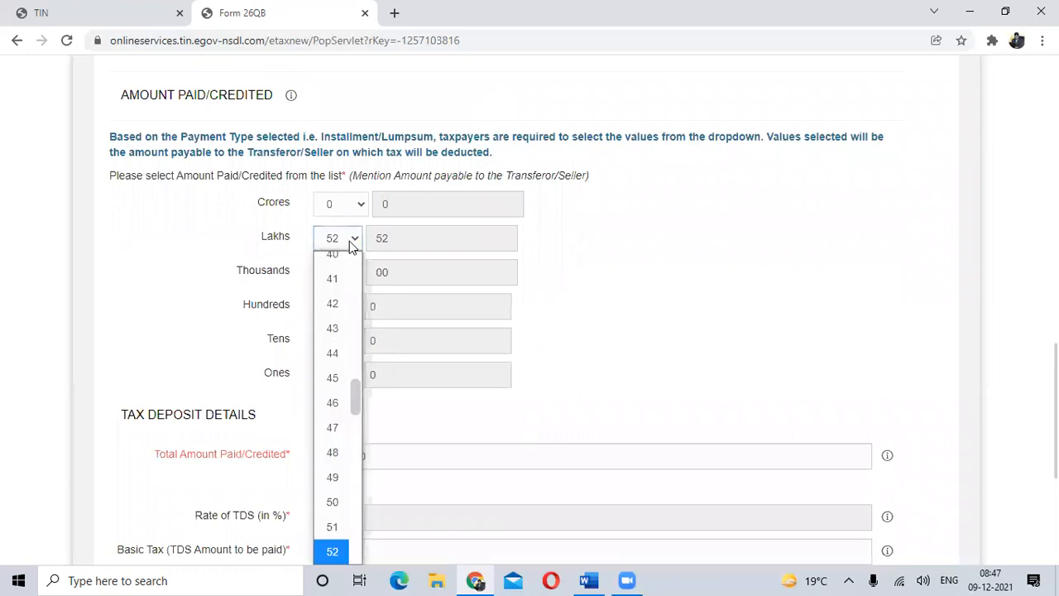
{"action": "left_click_drag", "start_coordinate": [355, 437], "coordinate": [383, 255]}
{"action": "left_click", "coordinate": [351, 238]}
{"action": "left_click", "coordinate": [350, 239]}
{"action": "left_click_drag", "start_coordinate": [356, 389], "coordinate": [355, 265]}
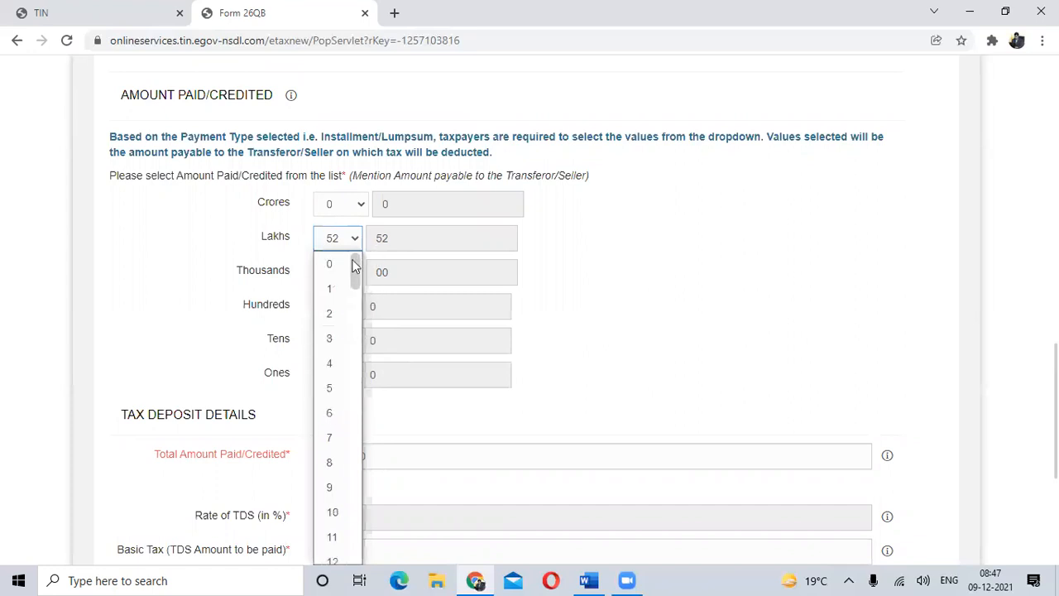
{"action": "left_click", "coordinate": [336, 273]}
{"action": "left_click", "coordinate": [354, 276]}
{"action": "left_click", "coordinate": [354, 276]}
{"action": "left_click", "coordinate": [350, 307]}
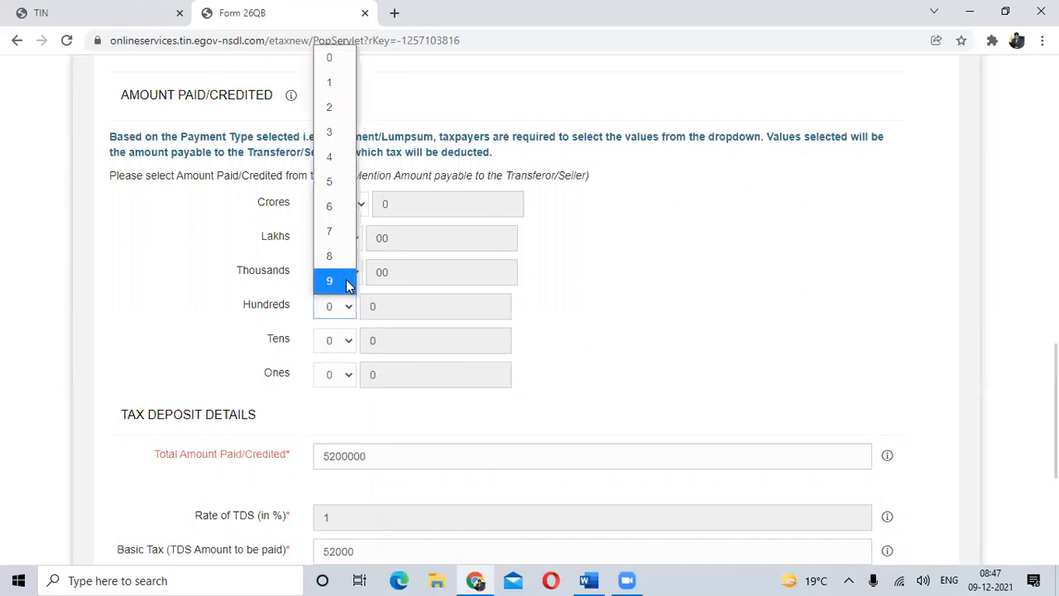
{"action": "left_click", "coordinate": [336, 181]}
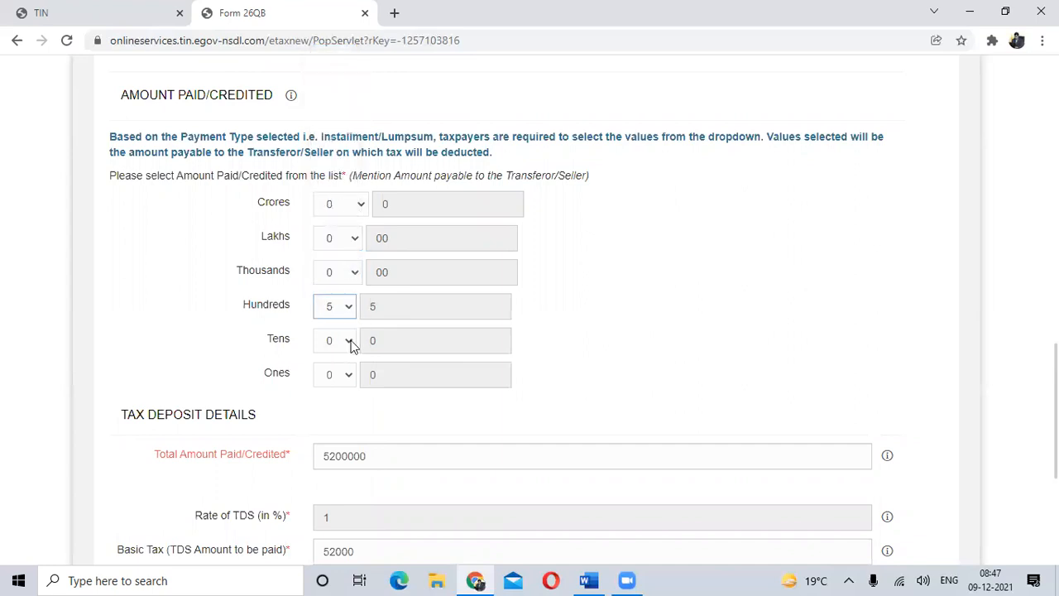
- Replace the total amount paid/credited with 500 and the basic tax (TDS amount) with 5
{"action": "left_click_drag", "start_coordinate": [403, 460], "coordinate": [317, 454]}
{"action": "type", "text": "500"}
{"action": "scroll", "coordinate": [381, 451], "scroll_direction": "down", "scroll_amount": 1}
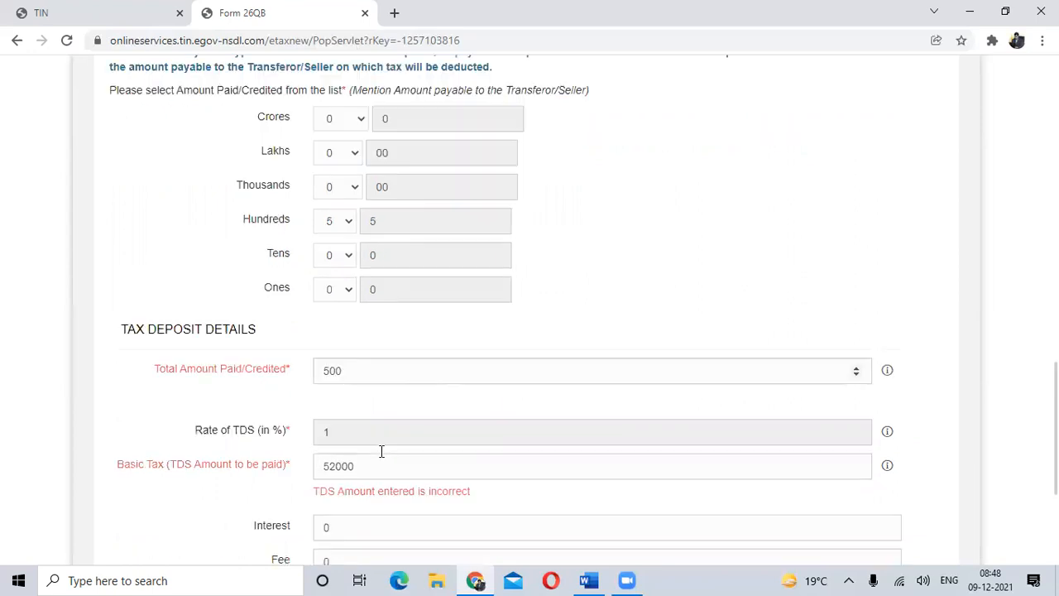
{"action": "scroll", "coordinate": [381, 450], "scroll_direction": "down", "scroll_amount": 2}
{"action": "left_click_drag", "start_coordinate": [372, 323], "coordinate": [289, 334]}
{"action": "left_click", "coordinate": [305, 321]}
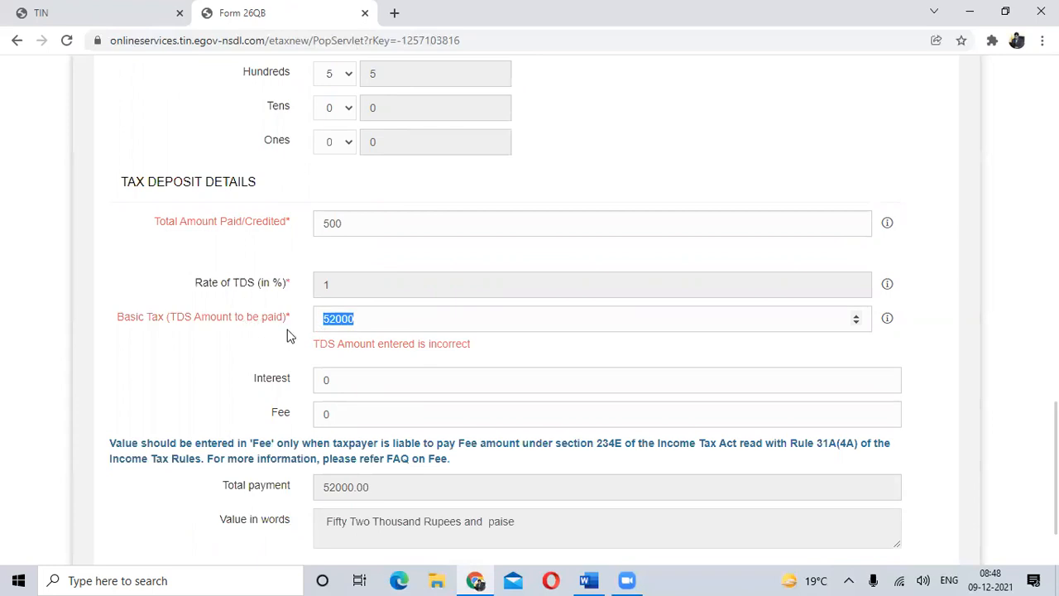
{"action": "type", "text": "5"}
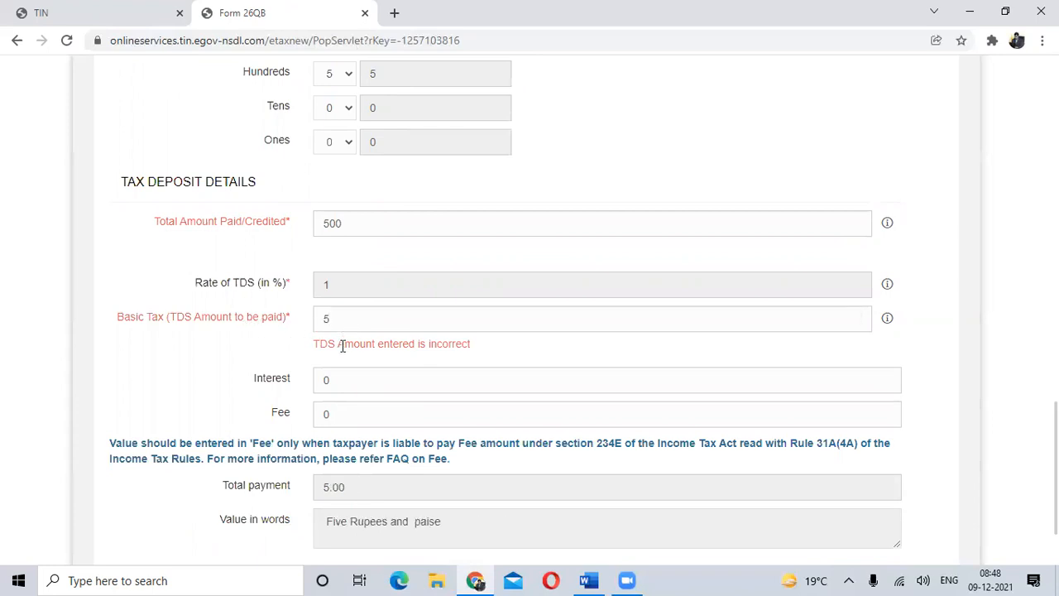
- Continue to the Payment Info stage and choose immediate e-tax payment by net-banking with ICICI Bank
{"action": "scroll", "coordinate": [337, 404], "scroll_direction": "down", "scroll_amount": 2}
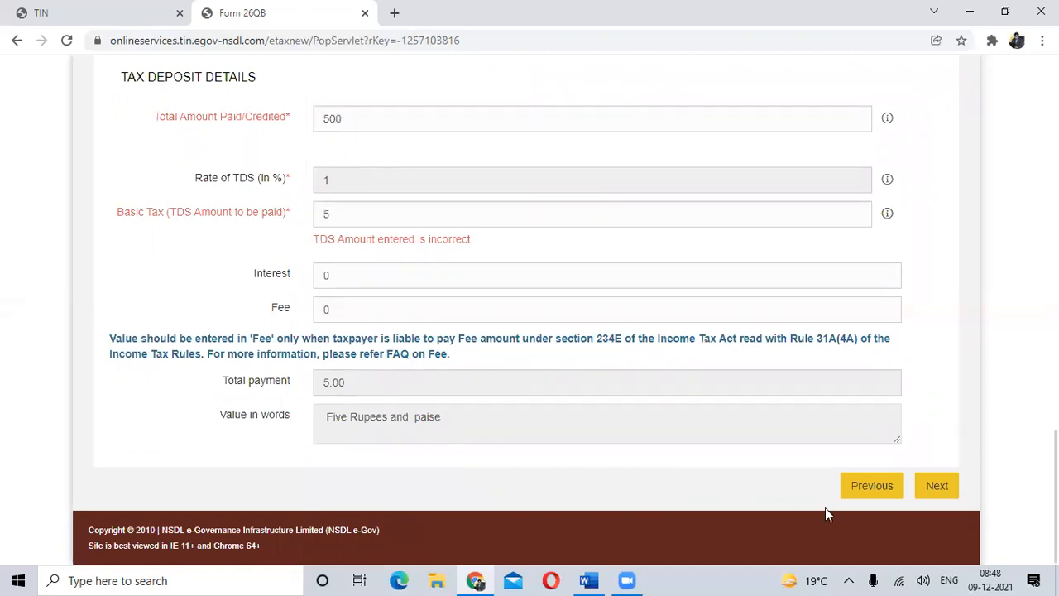
{"action": "left_click", "coordinate": [933, 487]}
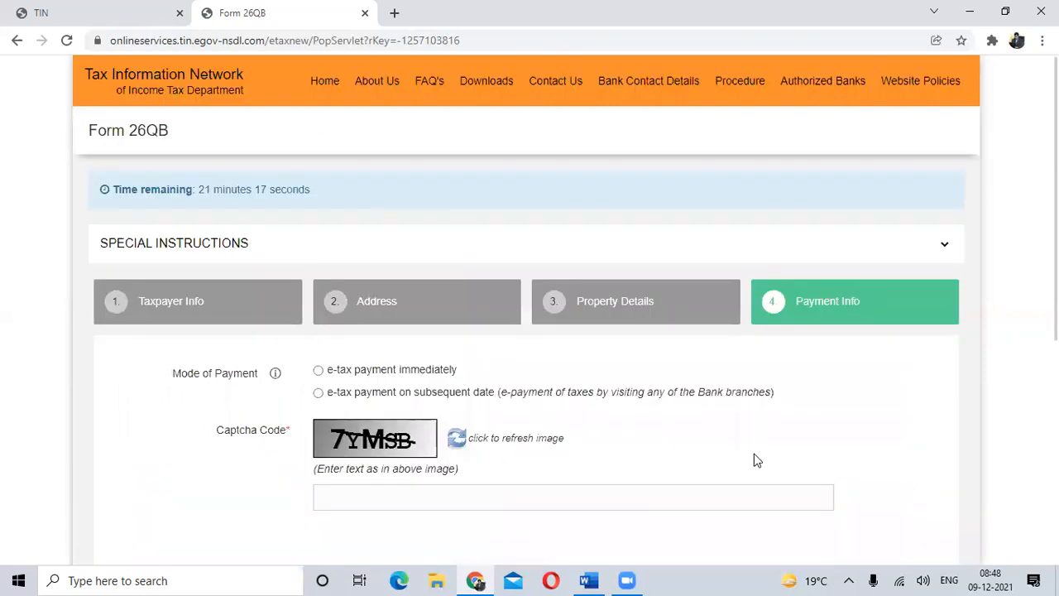
{"action": "scroll", "coordinate": [753, 460], "scroll_direction": "down", "scroll_amount": 3}
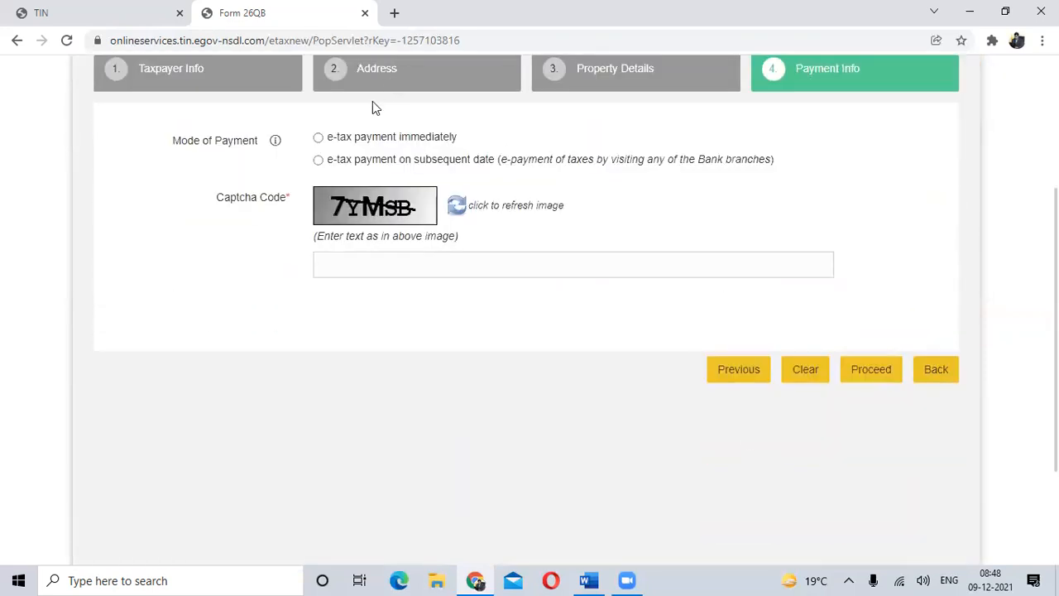
{"action": "left_click", "coordinate": [319, 139]}
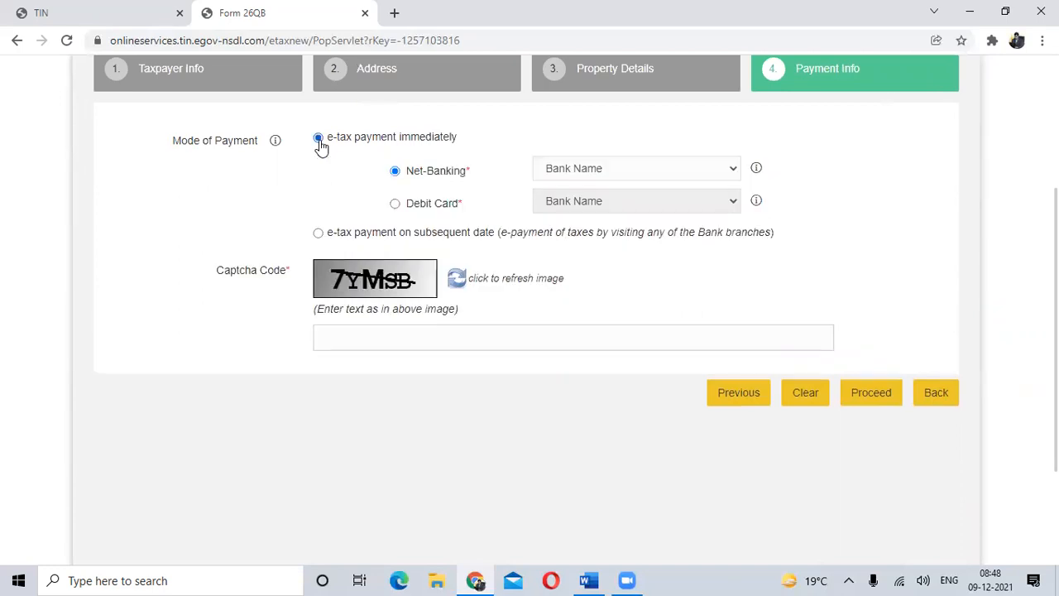
{"action": "left_click", "coordinate": [672, 170]}
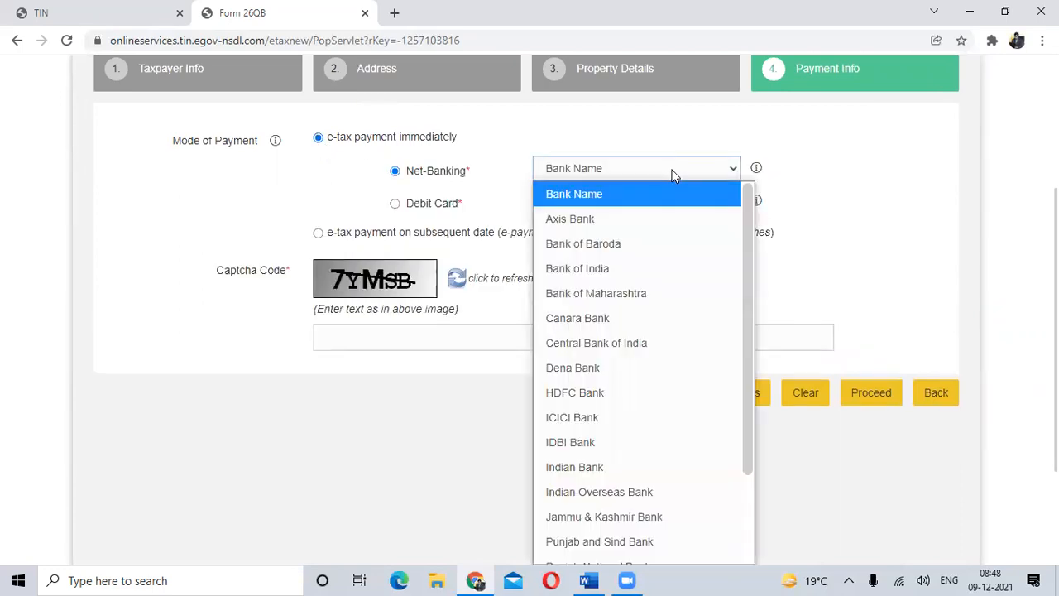
{"action": "key", "text": "i"}
{"action": "key", "text": "Return"}
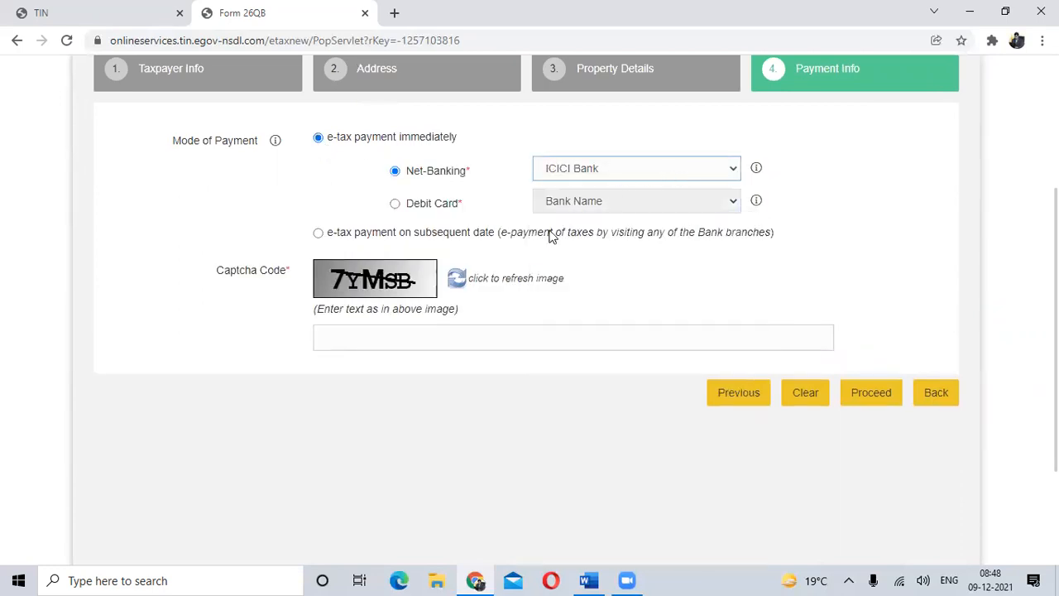
- Enter the captcha code in the Payment Info section and proceed to the Form 26QB confirmation page
{"action": "left_click", "coordinate": [383, 339]}
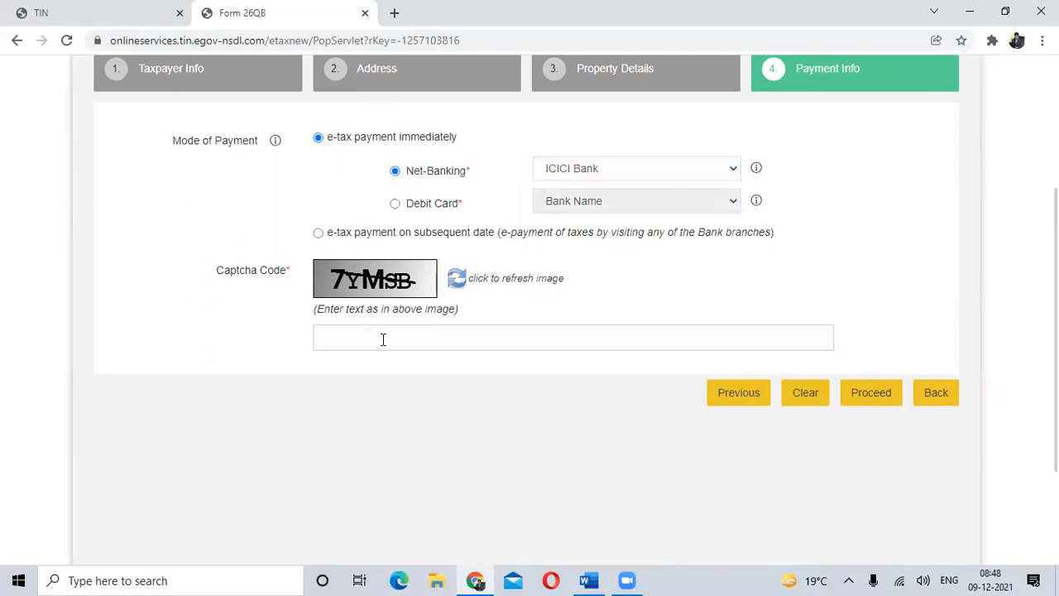
{"action": "type", "text": "7YMSB"}
{"action": "left_click", "coordinate": [873, 394]}
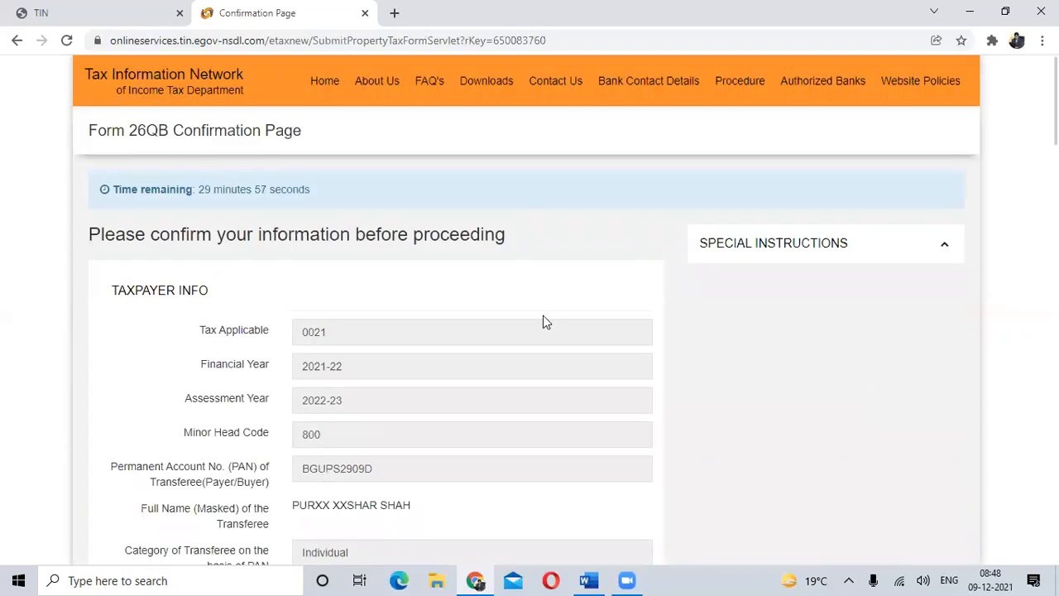
- Review the taxpayer, address and property details, agree to the NSDL e-Gov consent and confirm the form
{"action": "scroll", "coordinate": [543, 315], "scroll_direction": "down", "scroll_amount": 3}
{"action": "scroll", "coordinate": [544, 315], "scroll_direction": "down", "scroll_amount": 5}
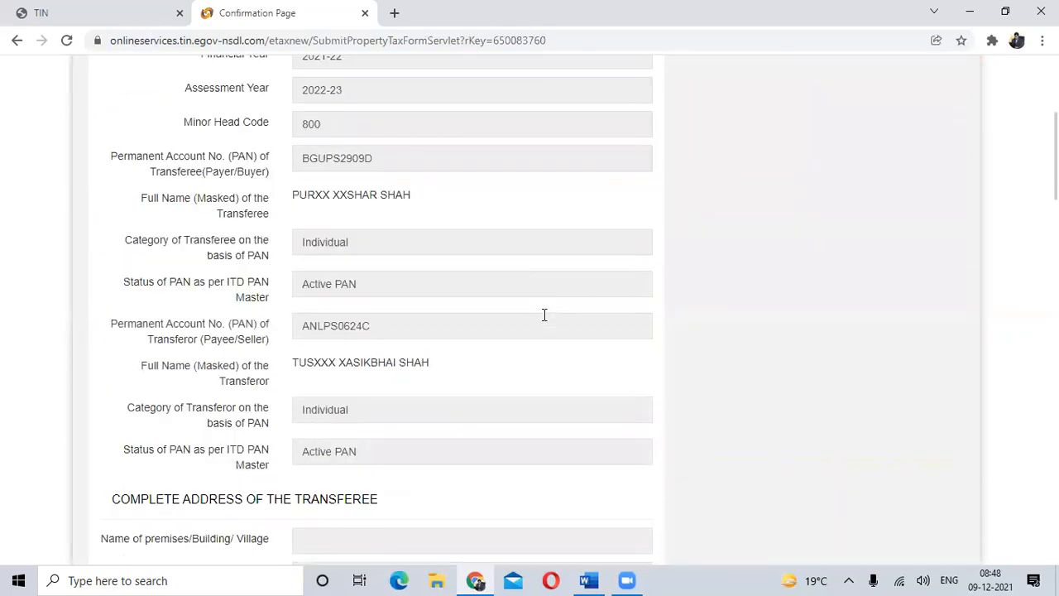
{"action": "scroll", "coordinate": [544, 314], "scroll_direction": "down", "scroll_amount": 6}
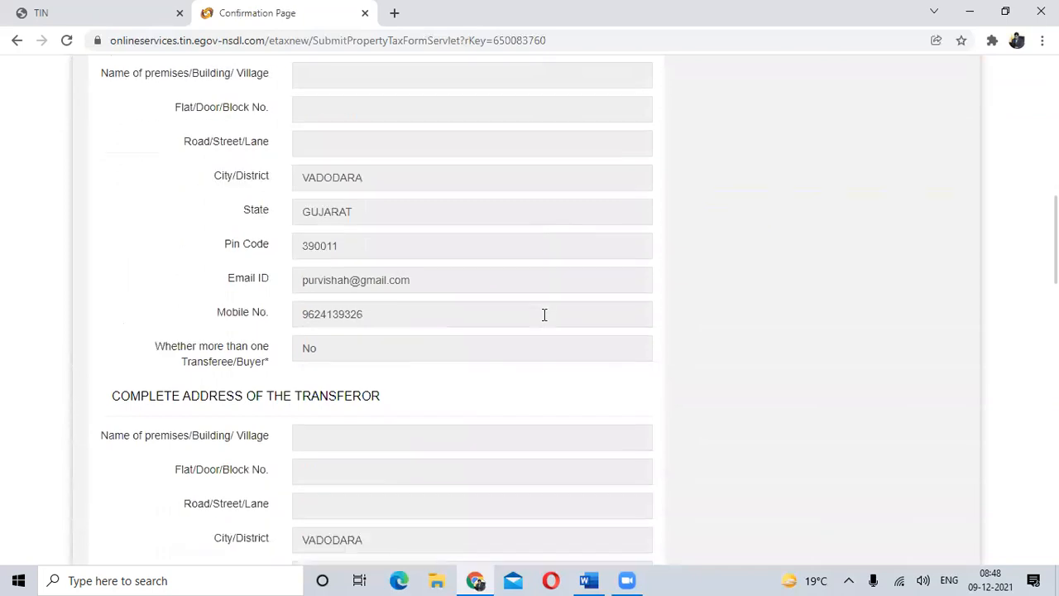
{"action": "scroll", "coordinate": [544, 314], "scroll_direction": "down", "scroll_amount": 10}
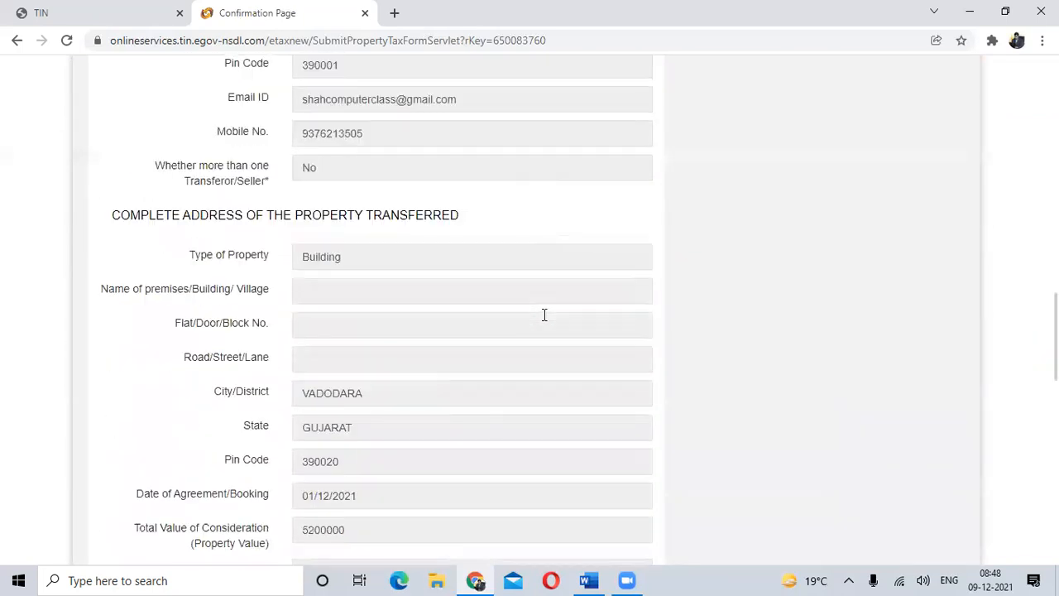
{"action": "scroll", "coordinate": [542, 316], "scroll_direction": "down", "scroll_amount": 7}
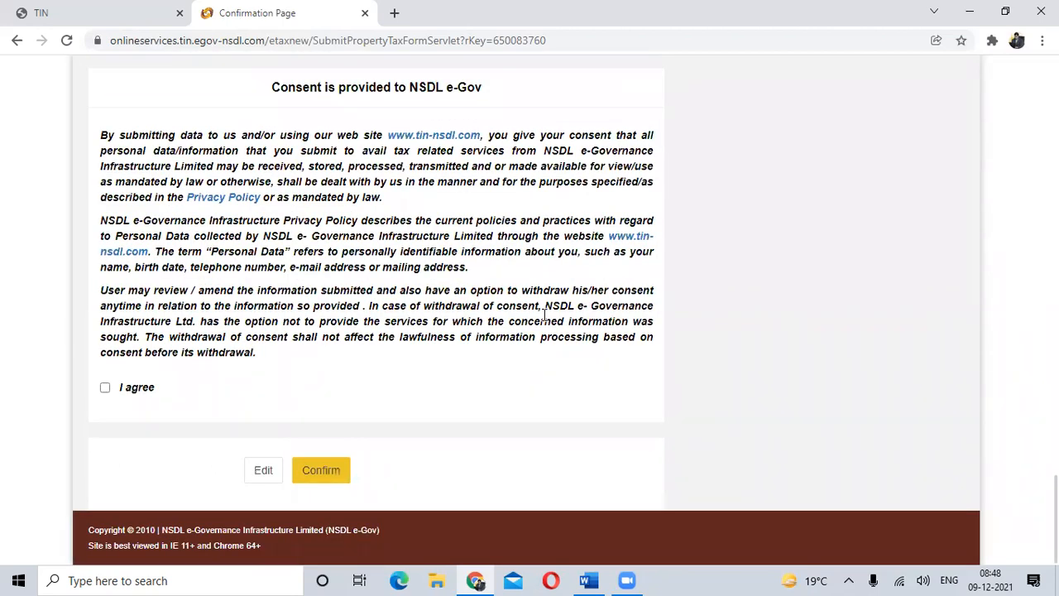
{"action": "left_click", "coordinate": [106, 388]}
{"action": "left_click", "coordinate": [330, 476]}
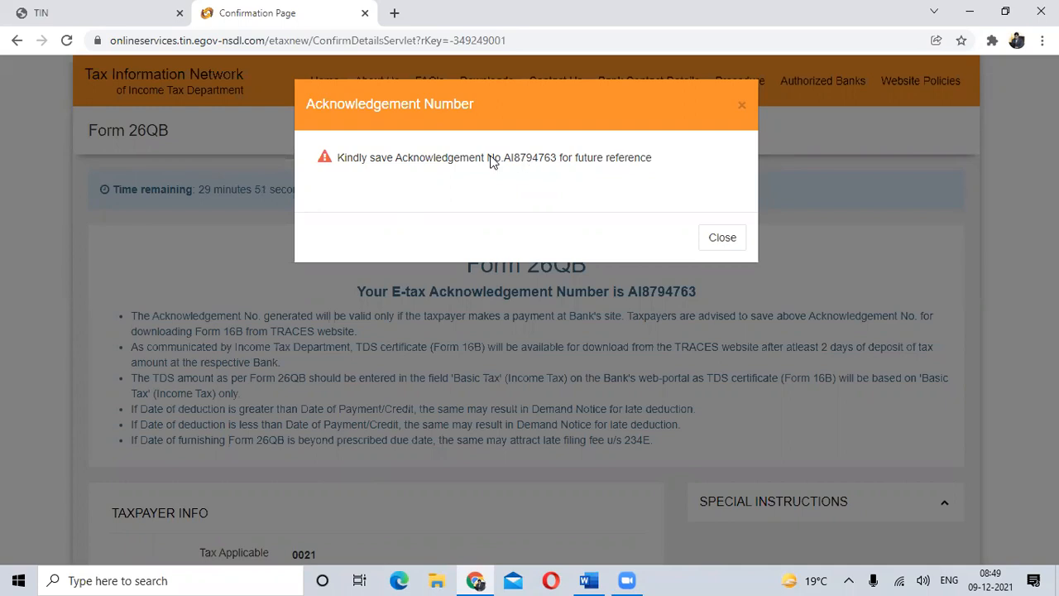
- Dismiss the Acknowledgement Number notice and copy the e-tax acknowledgement number from the Form 26QB page heading
{"action": "left_click_drag", "start_coordinate": [502, 160], "coordinate": [570, 164]}
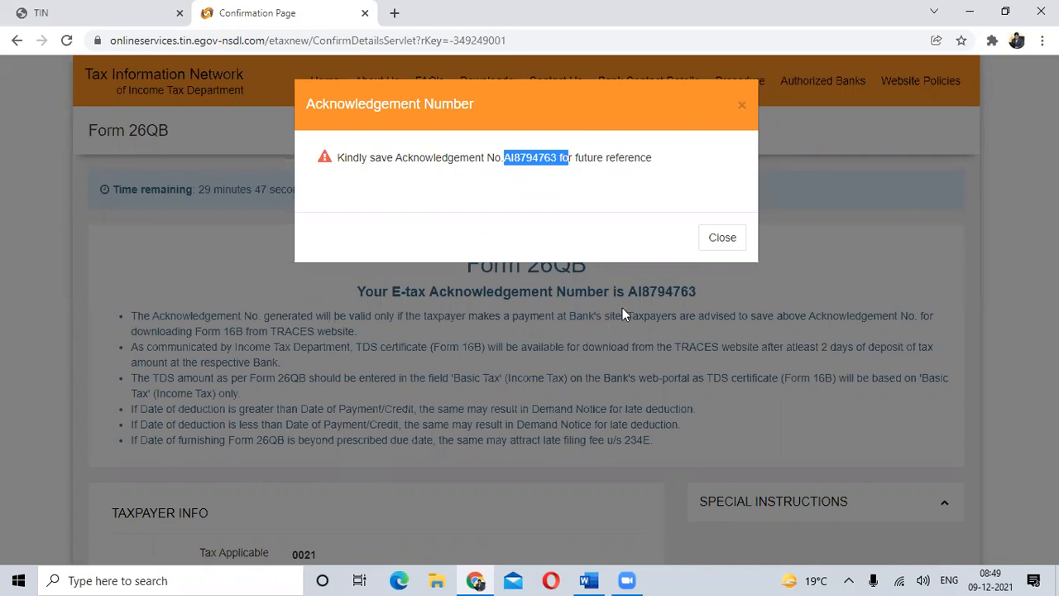
{"action": "left_click", "coordinate": [563, 172]}
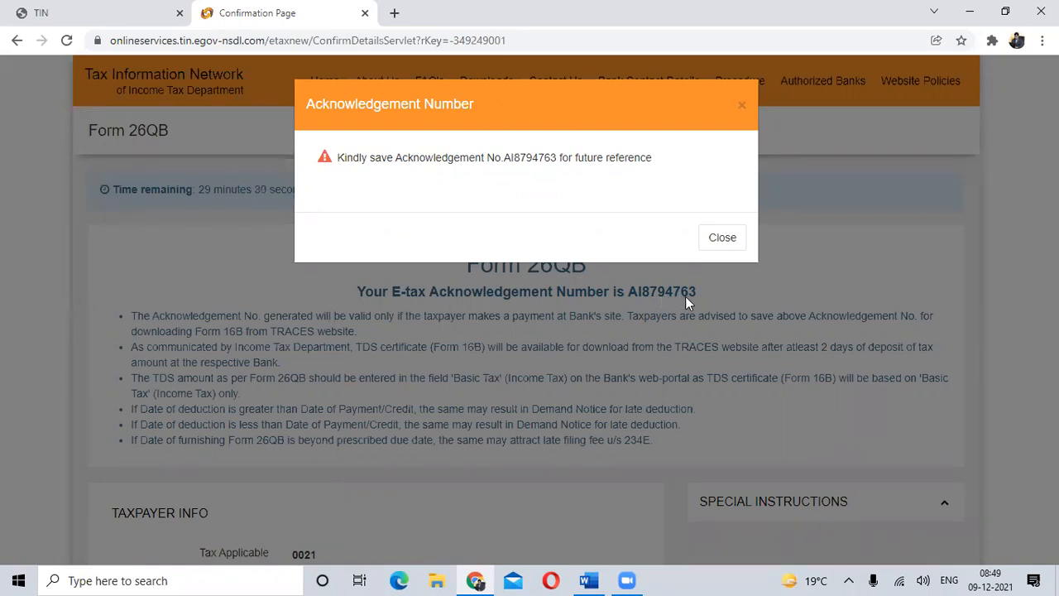
{"action": "left_click", "coordinate": [722, 239]}
{"action": "scroll", "coordinate": [718, 238], "scroll_direction": "down", "scroll_amount": 4}
{"action": "scroll", "coordinate": [718, 238], "scroll_direction": "up", "scroll_amount": 3}
{"action": "left_click_drag", "start_coordinate": [629, 213], "coordinate": [693, 215]}
{"action": "right_click", "coordinate": [677, 222]}
{"action": "left_click", "coordinate": [707, 232]}
- Switch to the Word document and paste the acknowledgement number on the blank line below the onlineservices link
{"action": "left_click", "coordinate": [588, 580]}
{"action": "scroll", "coordinate": [601, 508], "scroll_direction": "down", "scroll_amount": 3}
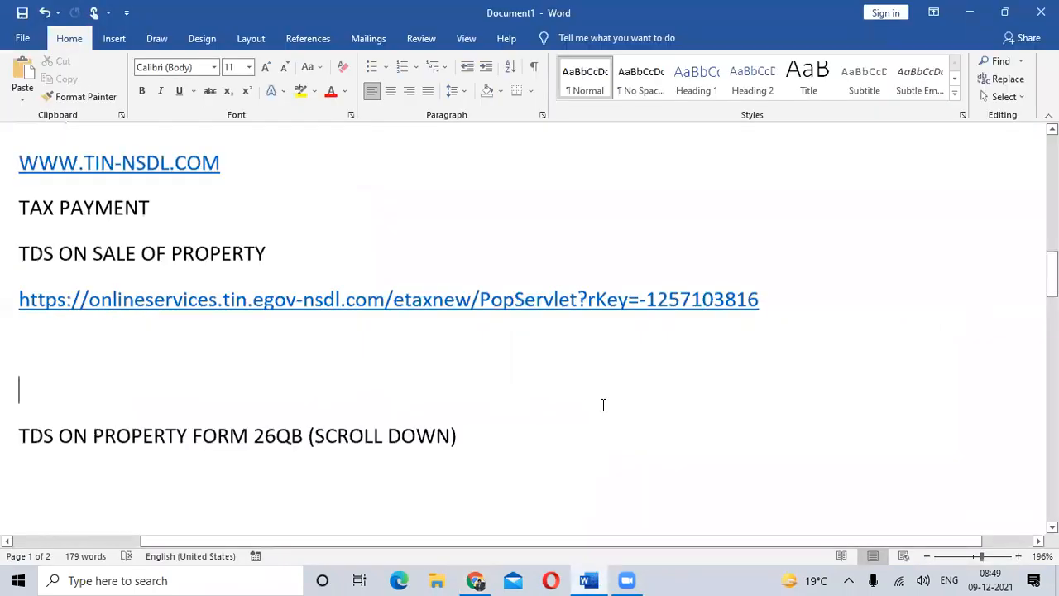
{"action": "key", "text": "ctrl+v"}
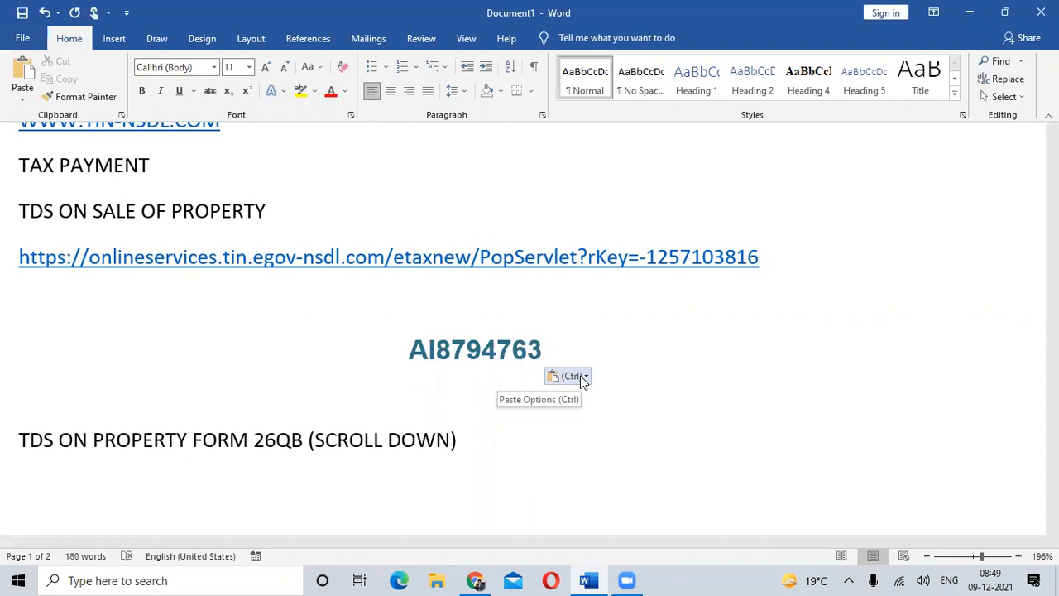
- Return to the Chrome confirmation page and open the print preview of Form 26QB to examine its pages
{"action": "key", "text": "alt+Tab"}
{"action": "scroll", "coordinate": [609, 376], "scroll_direction": "down", "scroll_amount": 4}
{"action": "scroll", "coordinate": [610, 377], "scroll_direction": "down", "scroll_amount": 20}
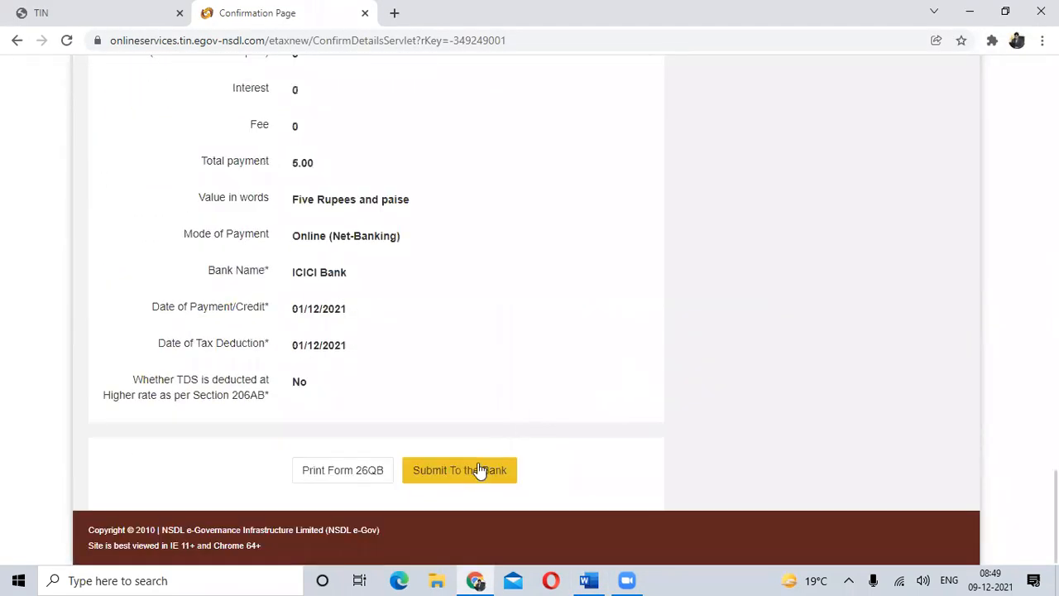
{"action": "left_click", "coordinate": [336, 472]}
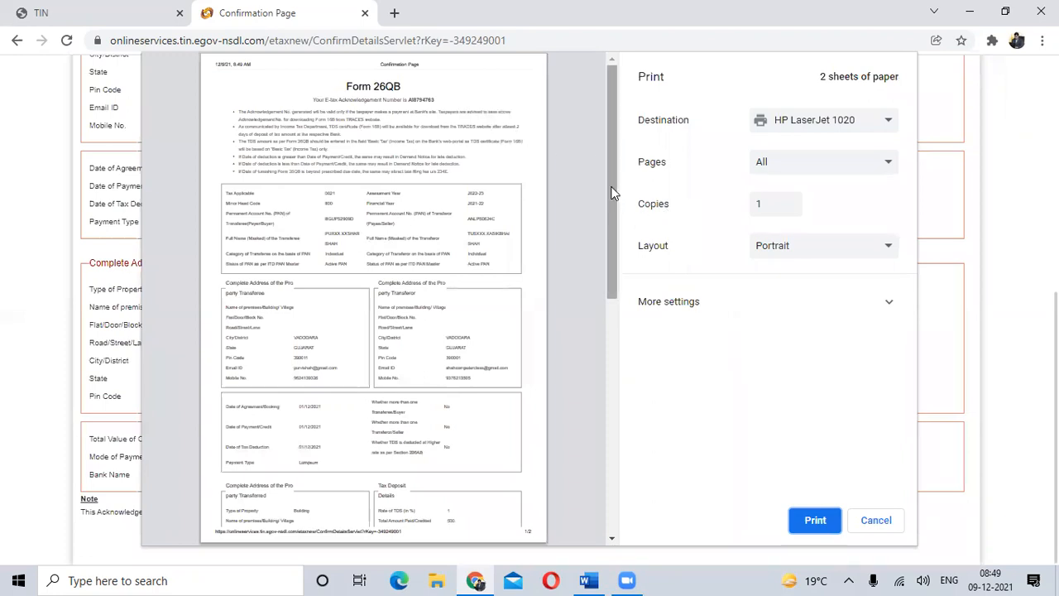
{"action": "scroll", "coordinate": [613, 207], "scroll_direction": "down", "scroll_amount": 6}
{"action": "left_click_drag", "start_coordinate": [640, 254], "coordinate": [640, 172]}
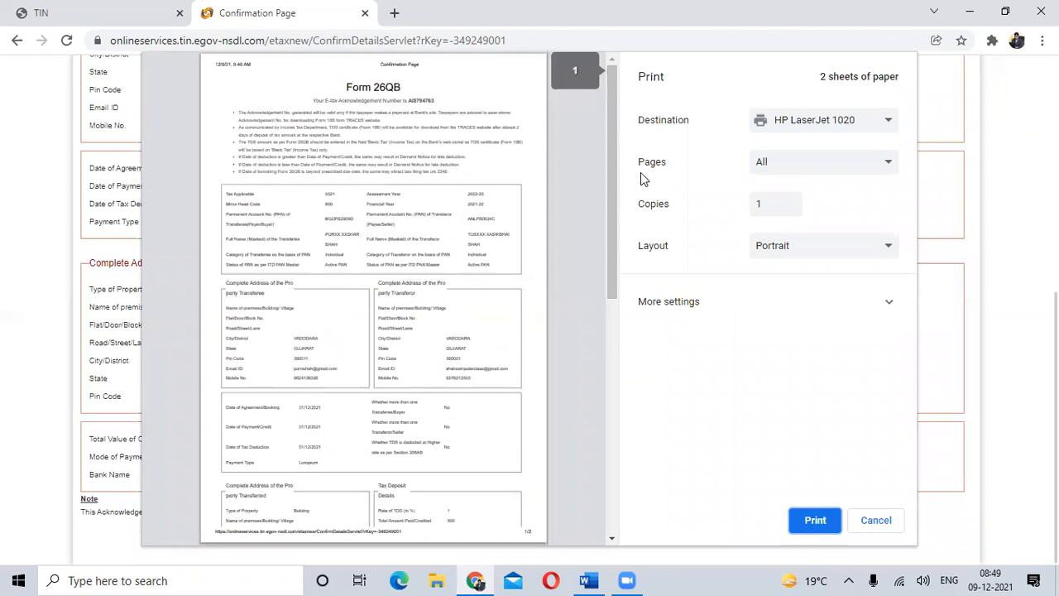
- Close the Form 26QB confirmation page and show the list of services on the TIN website
{"action": "left_click", "coordinate": [365, 13]}
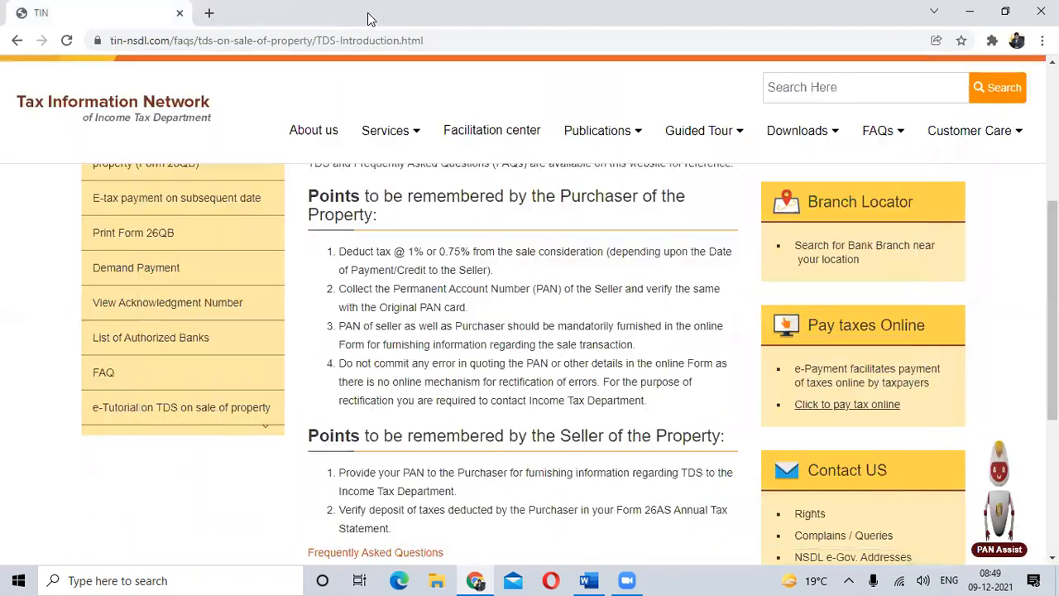
{"action": "mouse_move", "coordinate": [519, 242]}
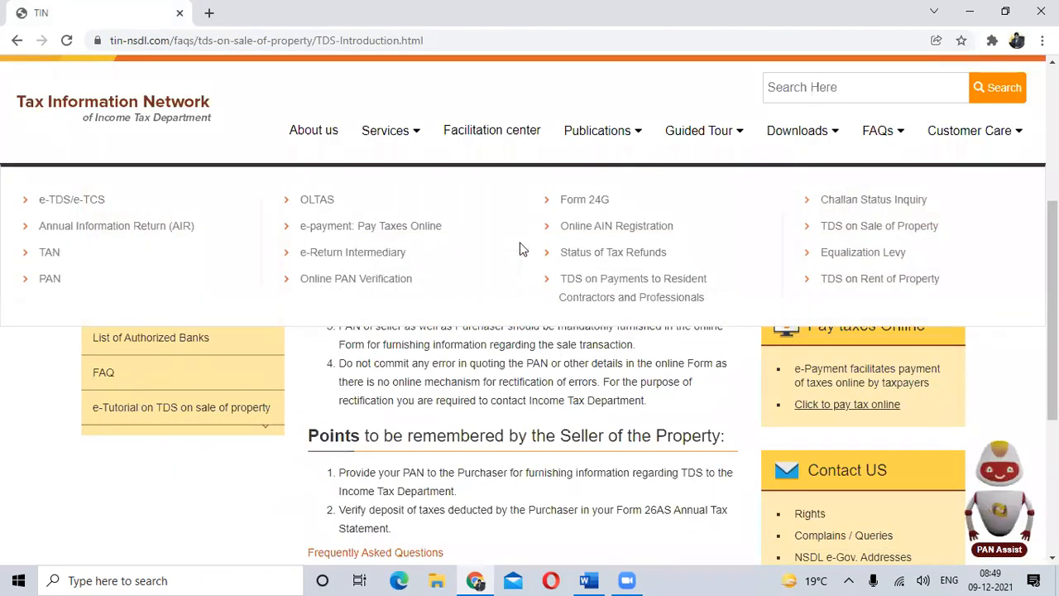
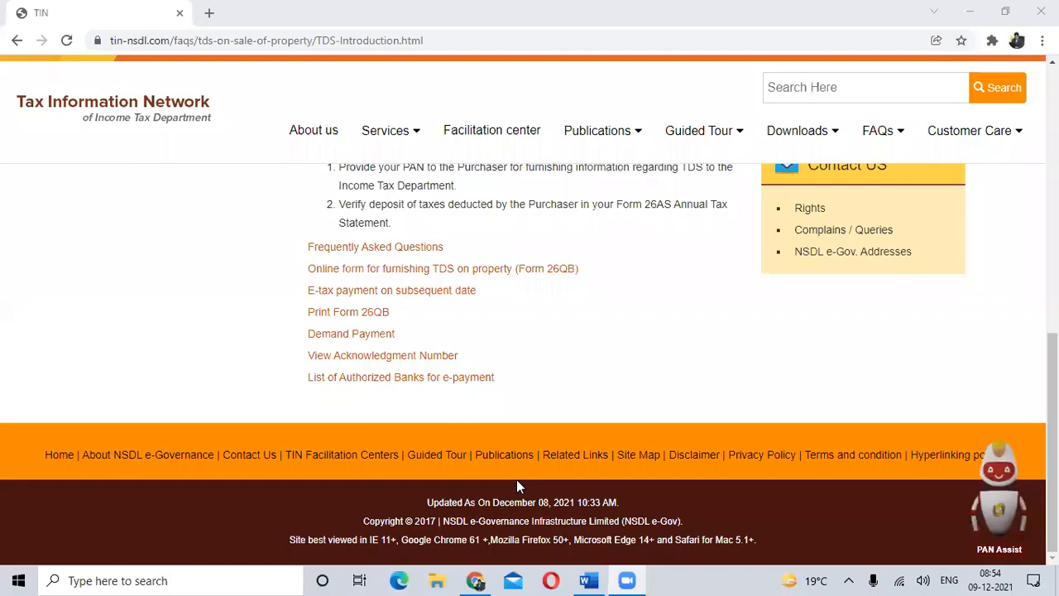
- Switch to the Word document and read the notes on the TRACES tax payer registration process
{"action": "key", "text": "alt+Tab"}
{"action": "key", "text": "alt+Tab"}
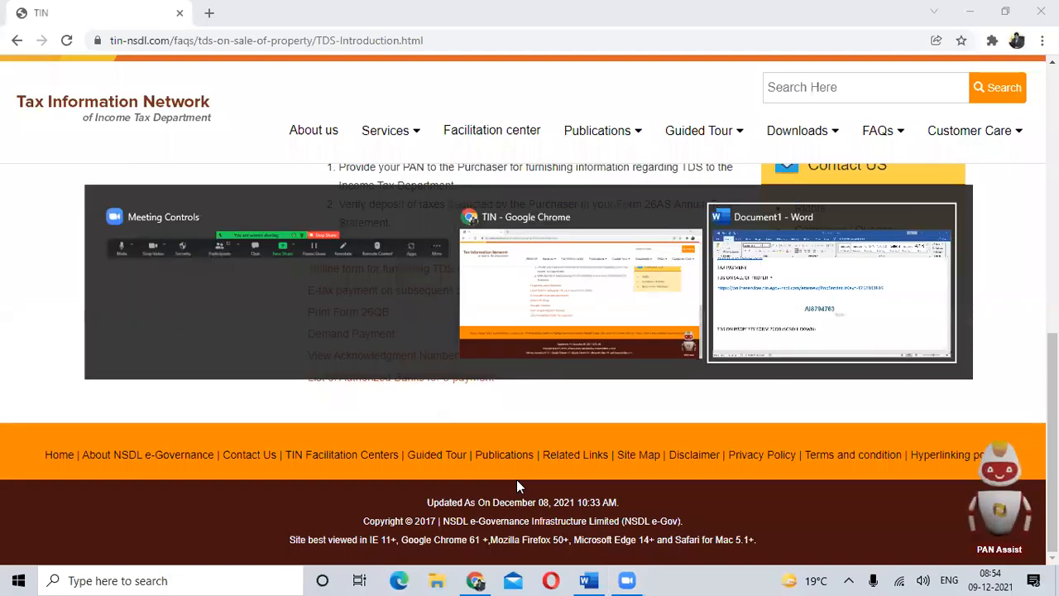
{"action": "scroll", "coordinate": [454, 391], "scroll_direction": "down", "scroll_amount": 2}
{"action": "scroll", "coordinate": [454, 391], "scroll_direction": "up", "scroll_amount": 2}
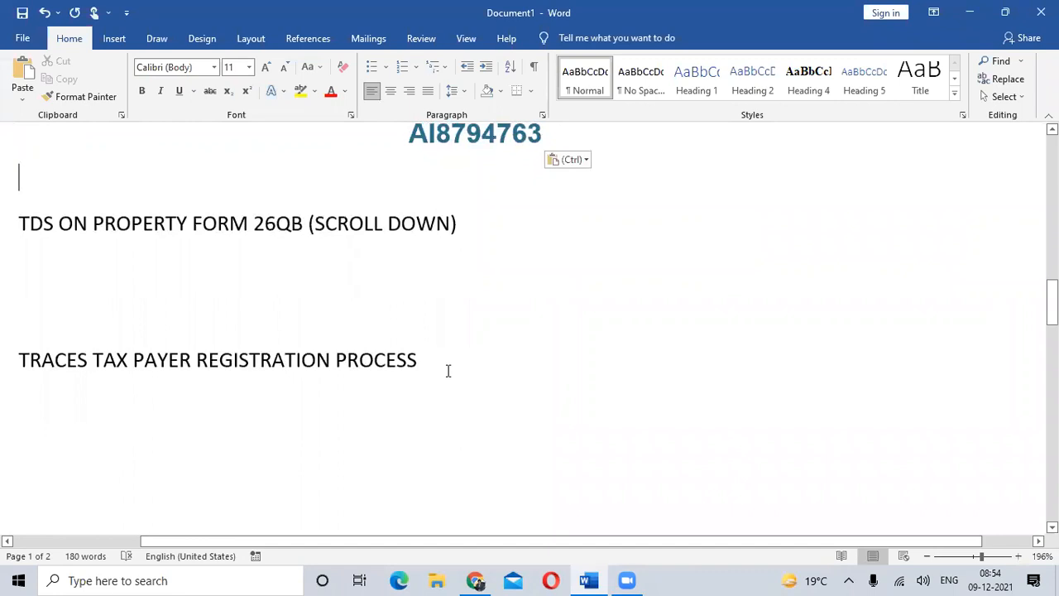
{"action": "scroll", "coordinate": [448, 370], "scroll_direction": "down", "scroll_amount": 8}
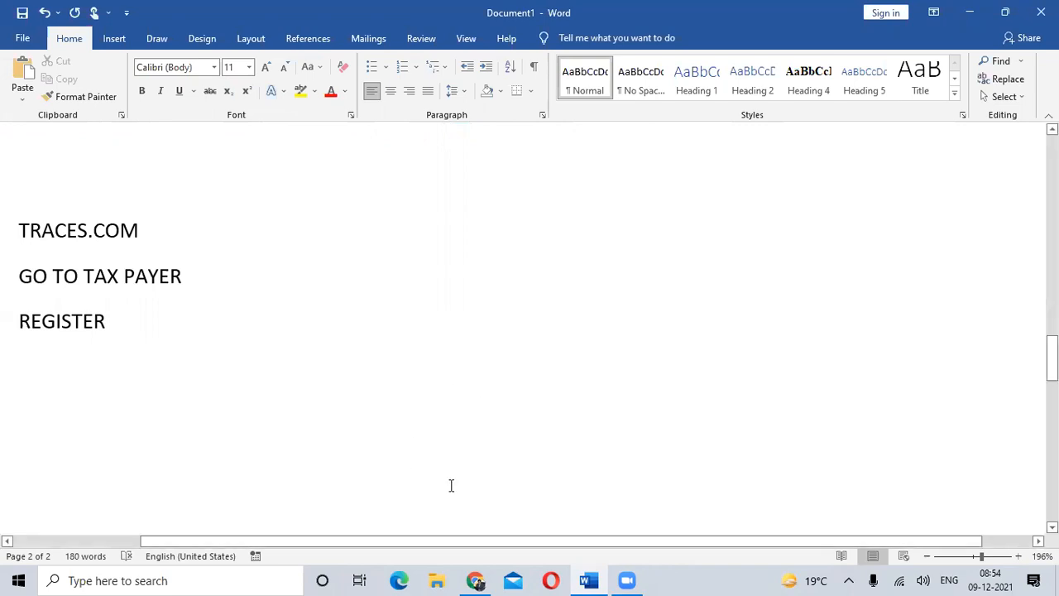
- Return to Chrome, go to google.com and search for TRACES
{"action": "left_click", "coordinate": [476, 580]}
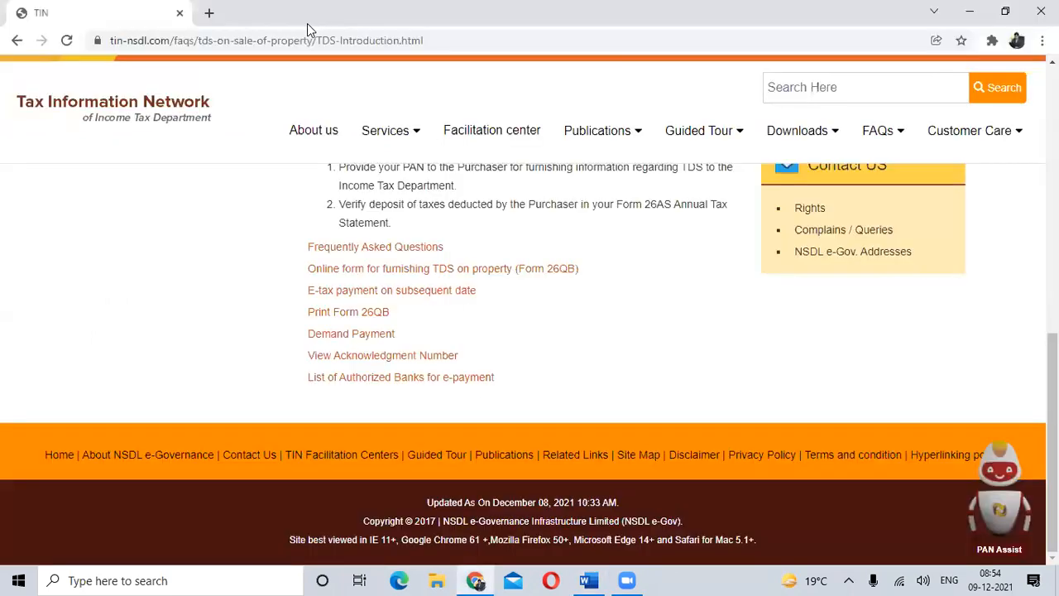
{"action": "left_click", "coordinate": [287, 41]}
{"action": "type", "text": "WWW.GO"}
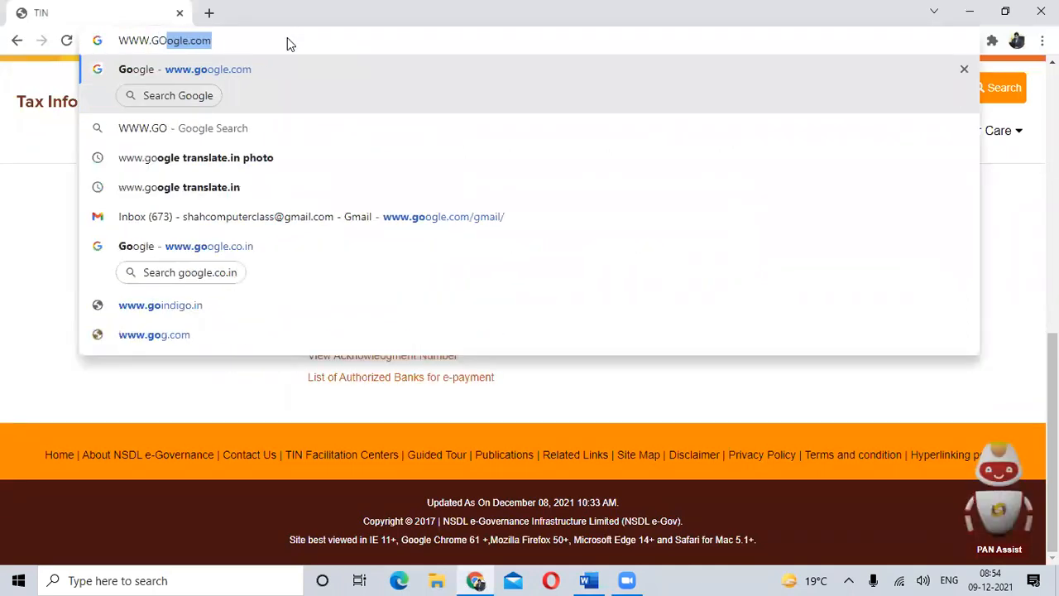
{"action": "key", "text": "Return"}
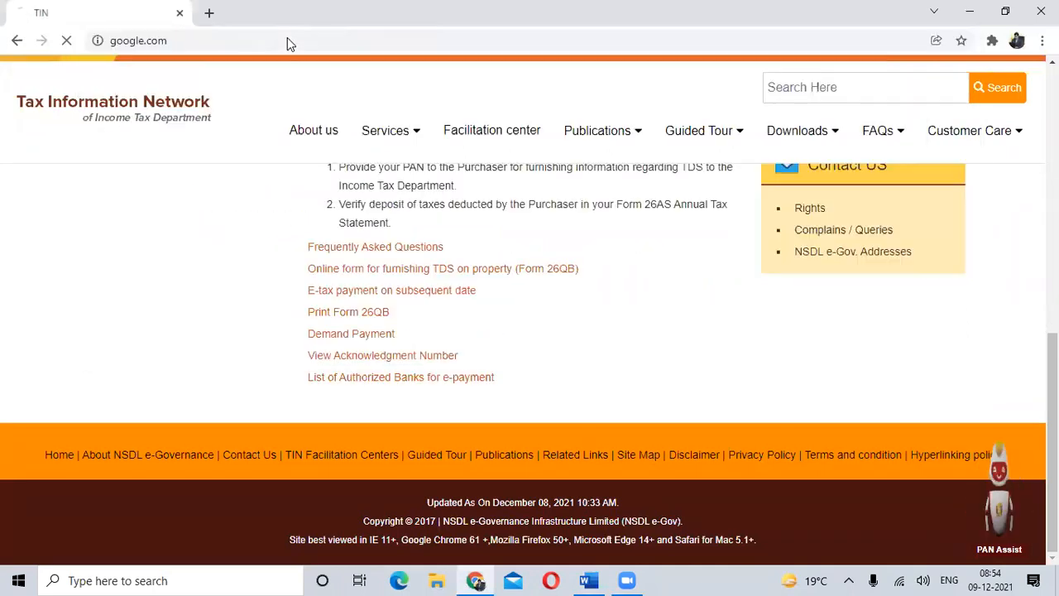
{"action": "type", "text": "TRACES"}
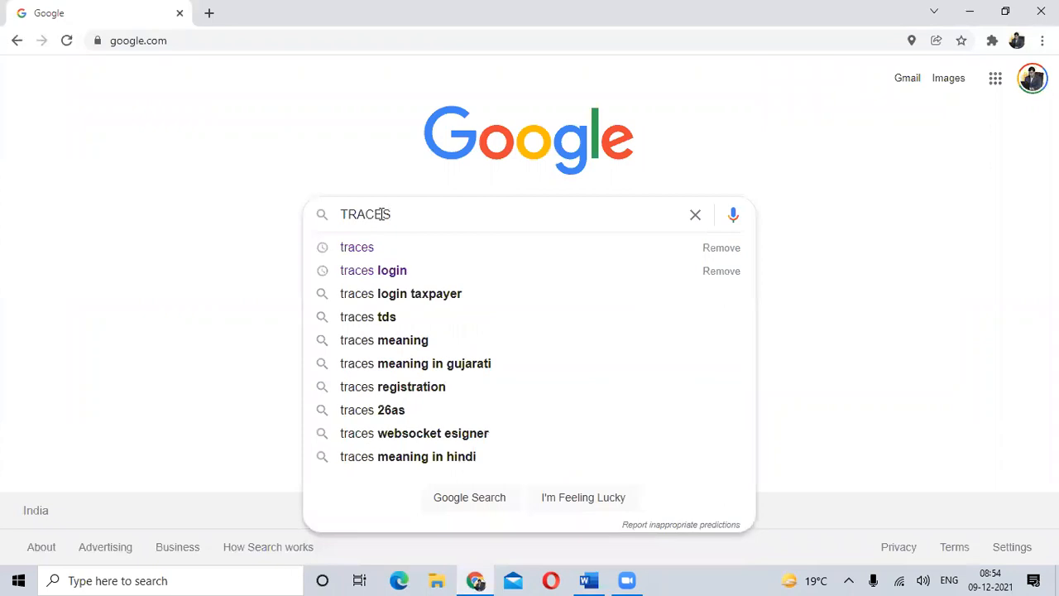
{"action": "key", "text": "Return"}
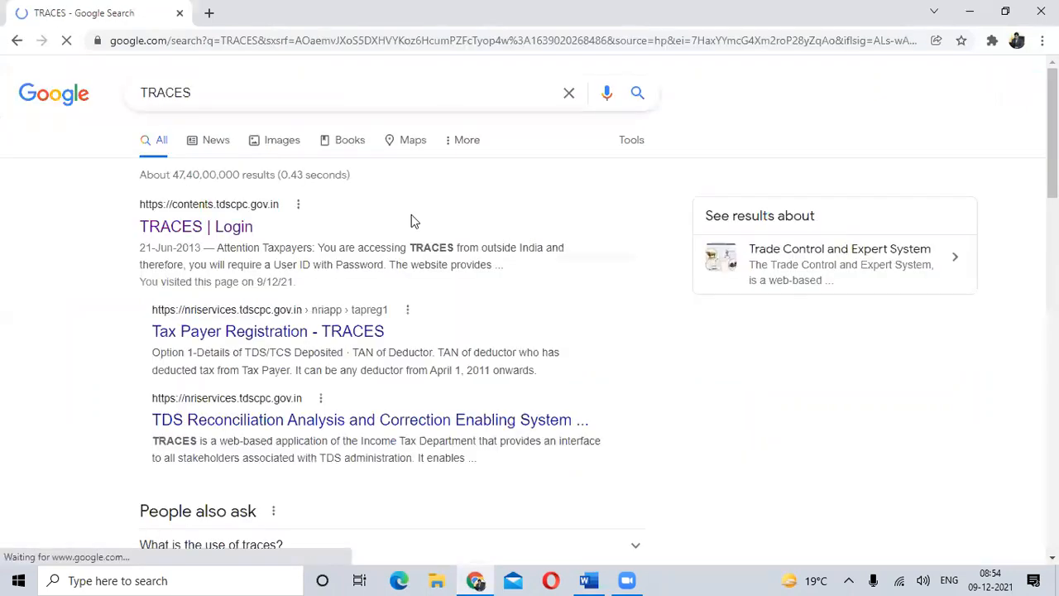
- Open the TRACES portal from the search results and start registering as a new user in the Tax Payer section
{"action": "left_click", "coordinate": [209, 216]}
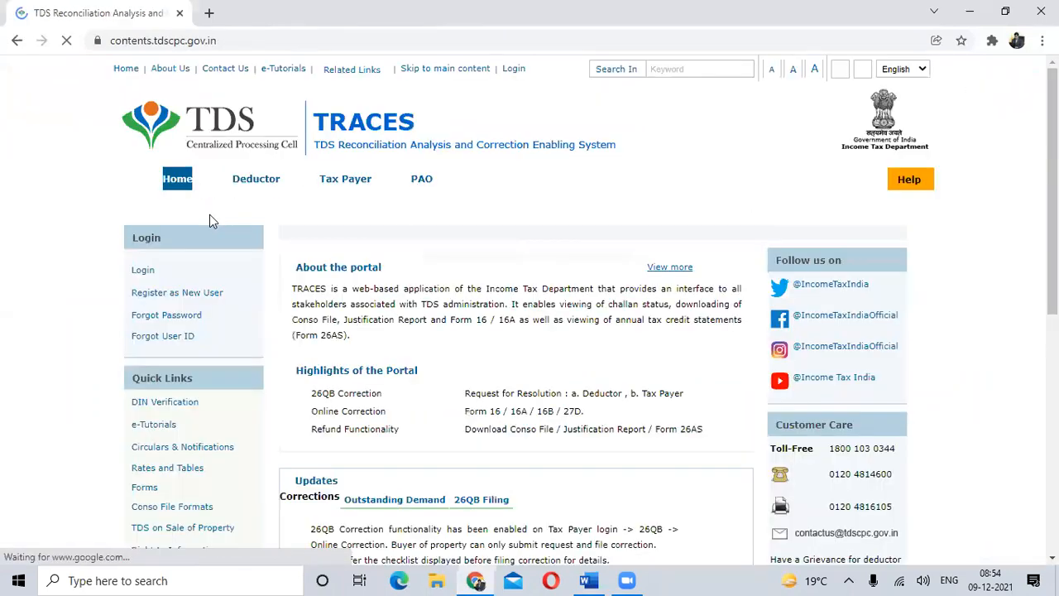
{"action": "left_click", "coordinate": [328, 481]}
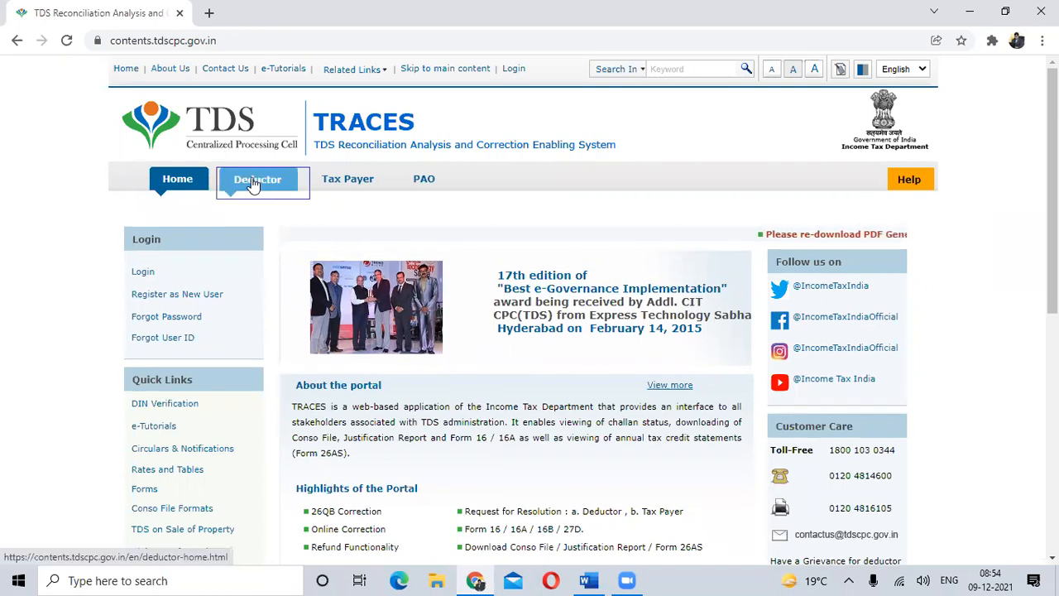
{"action": "left_click", "coordinate": [380, 181]}
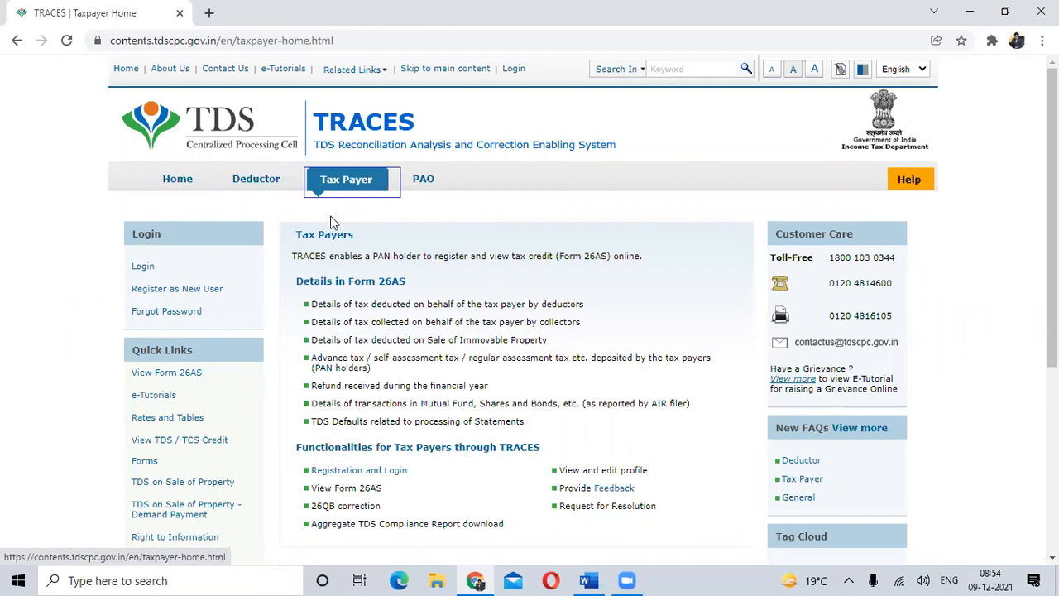
{"action": "left_click", "coordinate": [144, 270]}
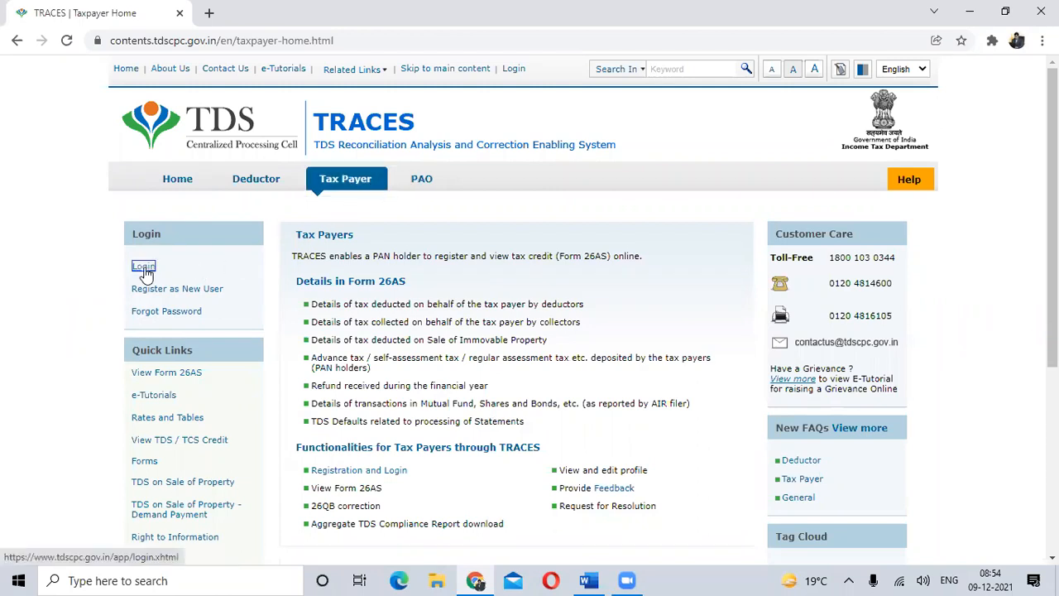
{"action": "left_click", "coordinate": [174, 296]}
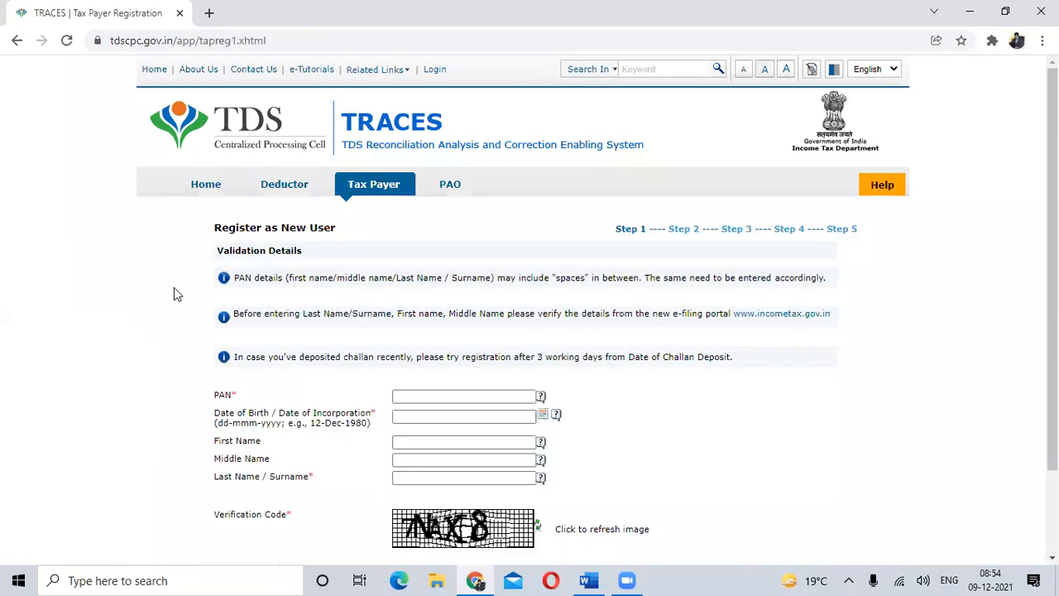
- Enter the taxpayer's PAN in the Step 1 validation details
{"action": "left_click", "coordinate": [445, 397]}
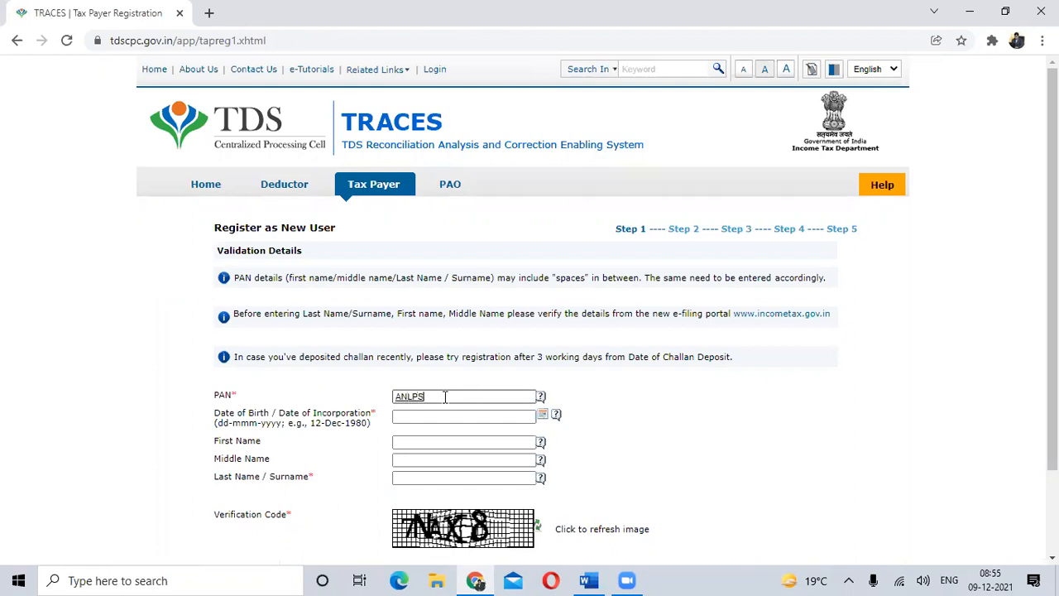
{"action": "key", "text": "Tab"}
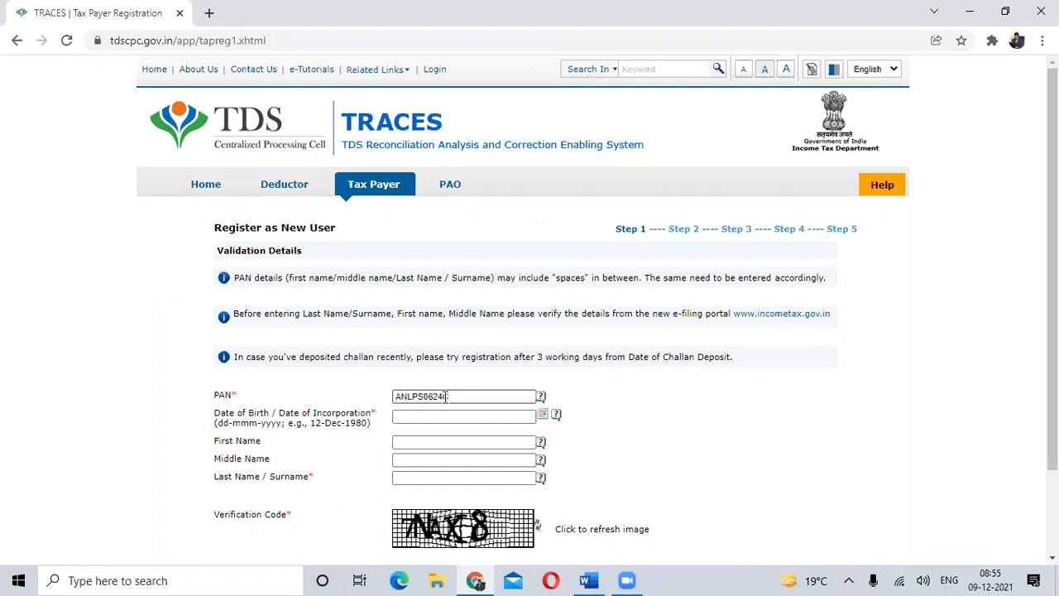
- Choose the taxpayer's date of birth by month, year and day from the calendar
{"action": "left_click", "coordinate": [542, 415]}
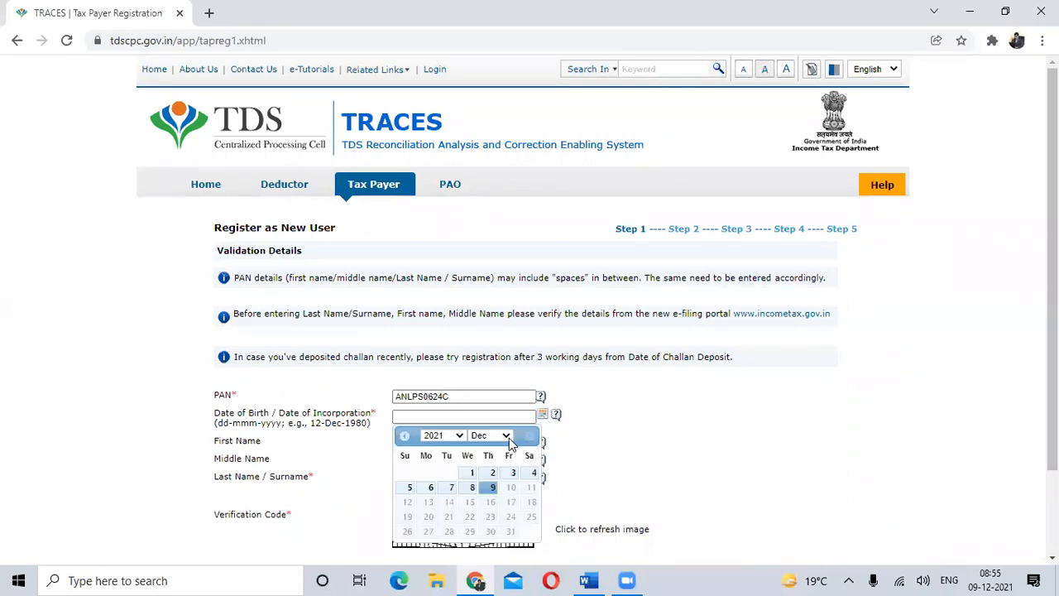
{"action": "left_click", "coordinate": [505, 436]}
{"action": "left_click", "coordinate": [491, 317]}
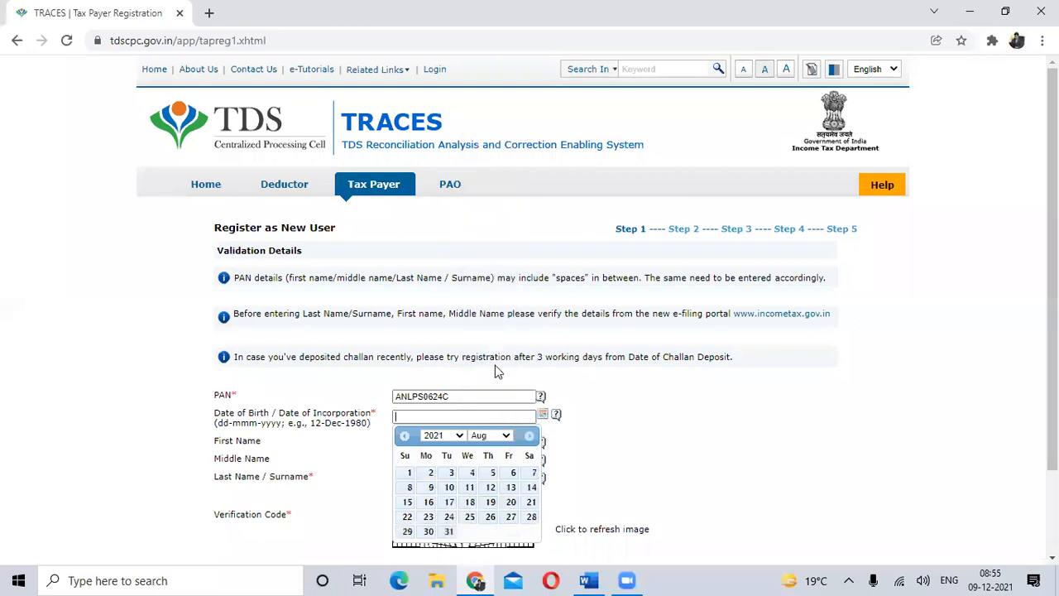
{"action": "left_click", "coordinate": [459, 440]}
{"action": "scroll", "coordinate": [448, 180], "scroll_direction": "up", "scroll_amount": 8}
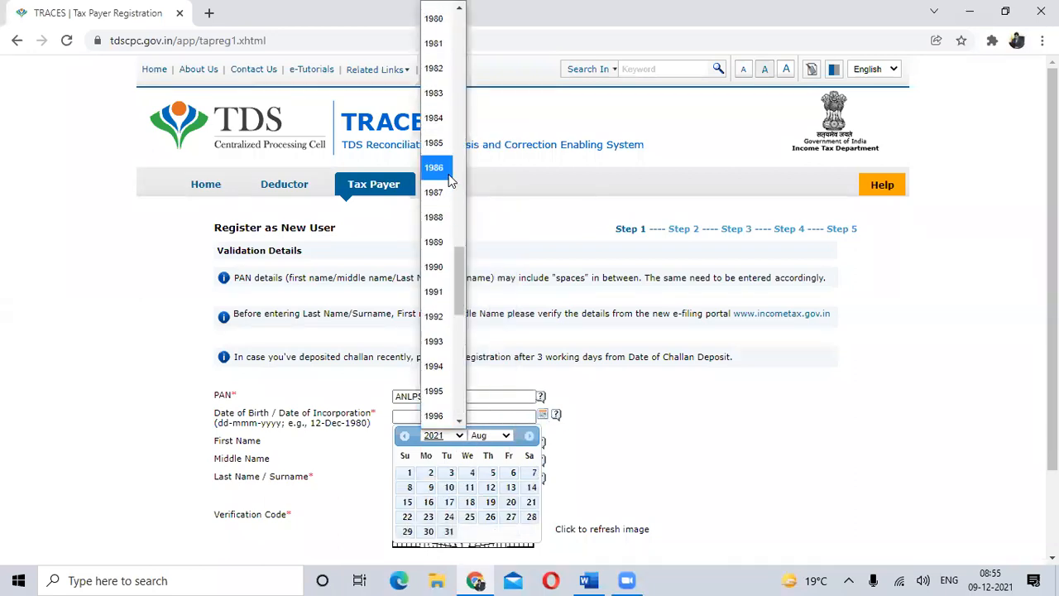
{"action": "left_click", "coordinate": [443, 268]}
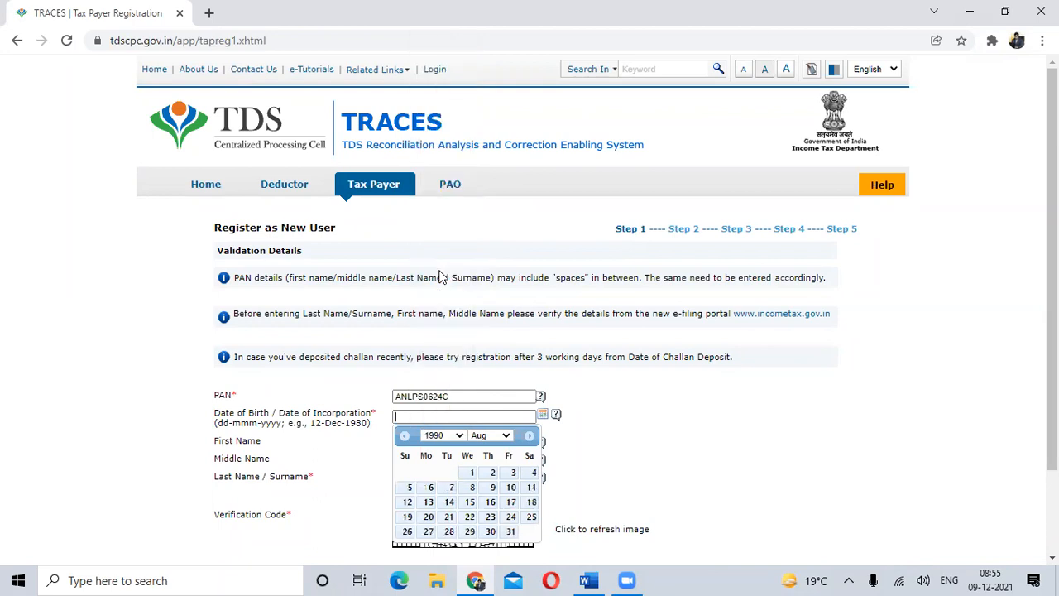
{"action": "left_click", "coordinate": [472, 488]}
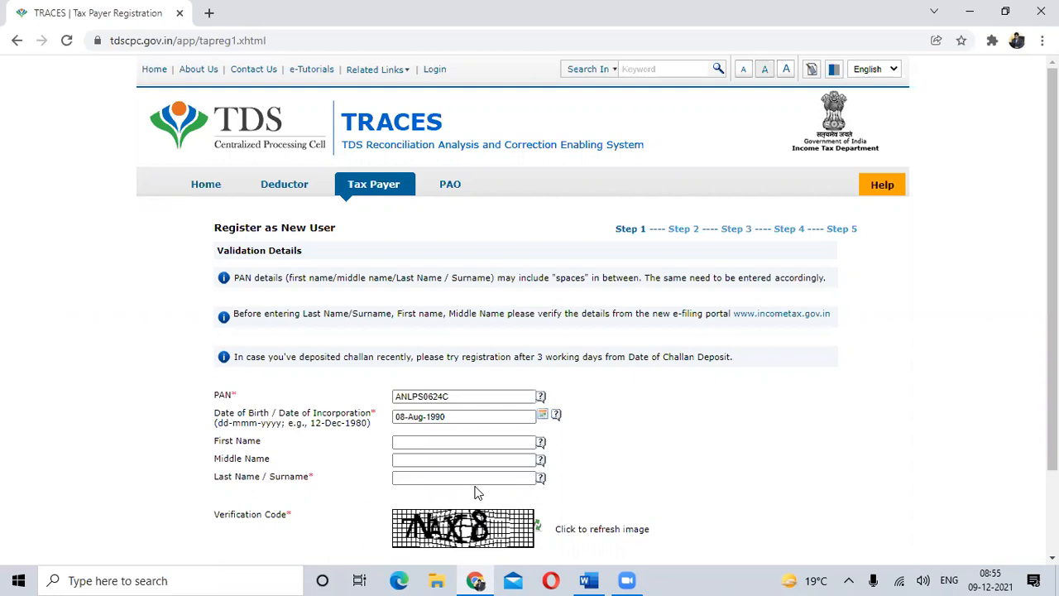
- Fill in the taxpayer's first name, middle name and surname
{"action": "left_click", "coordinate": [429, 445]}
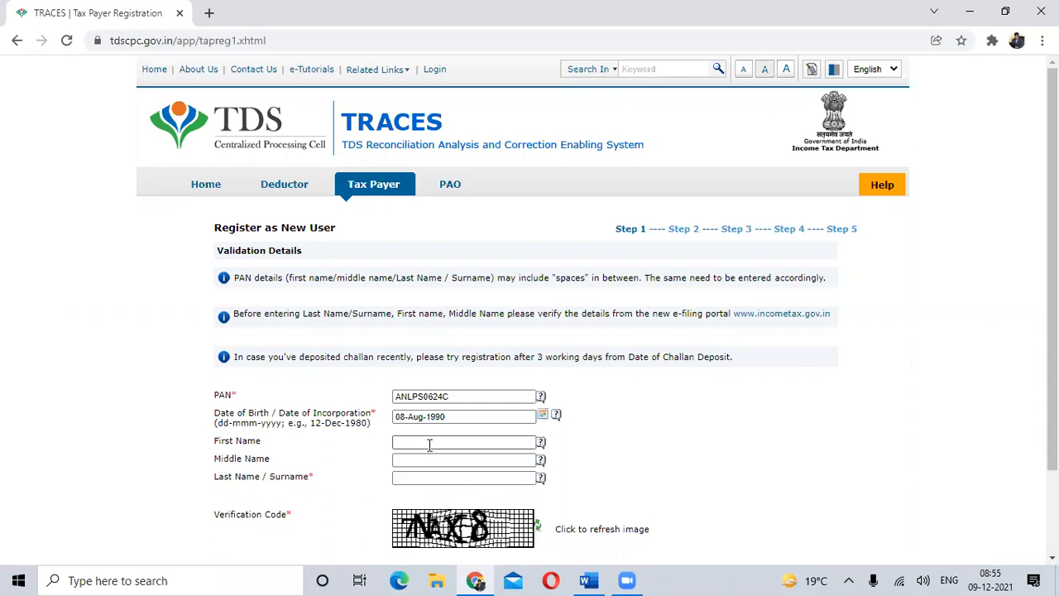
{"action": "key", "text": "Tab"}
{"action": "key", "text": "Tab"}
{"action": "key", "text": "Tab"}
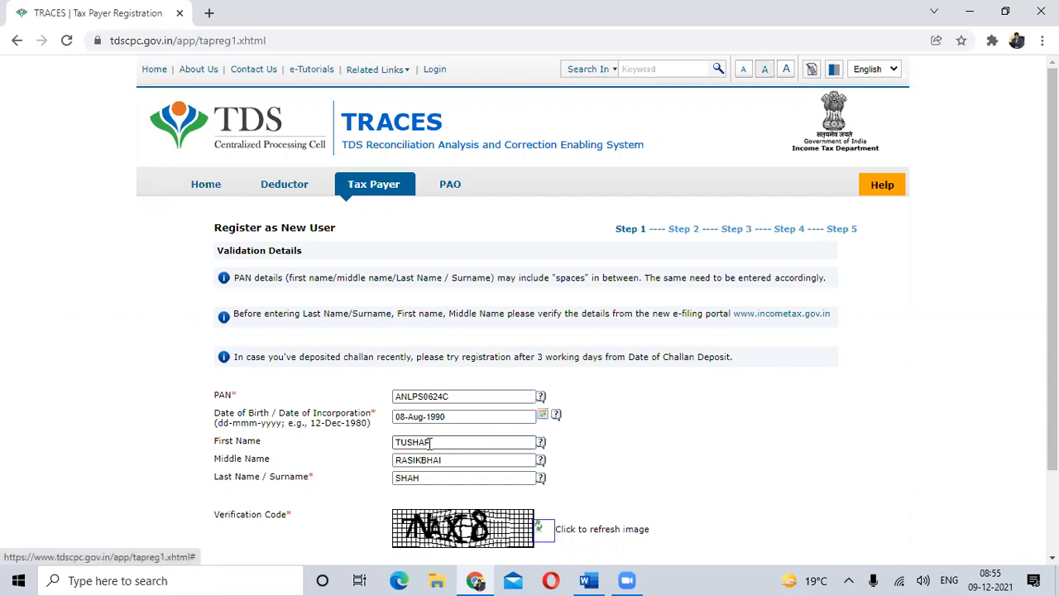
- Enter the verification code from the image and try to submit the Step 1 validation details
{"action": "scroll", "coordinate": [430, 444], "scroll_direction": "down", "scroll_amount": 1}
{"action": "left_click", "coordinate": [426, 478]}
{"action": "type", "text": "7NAX8"}
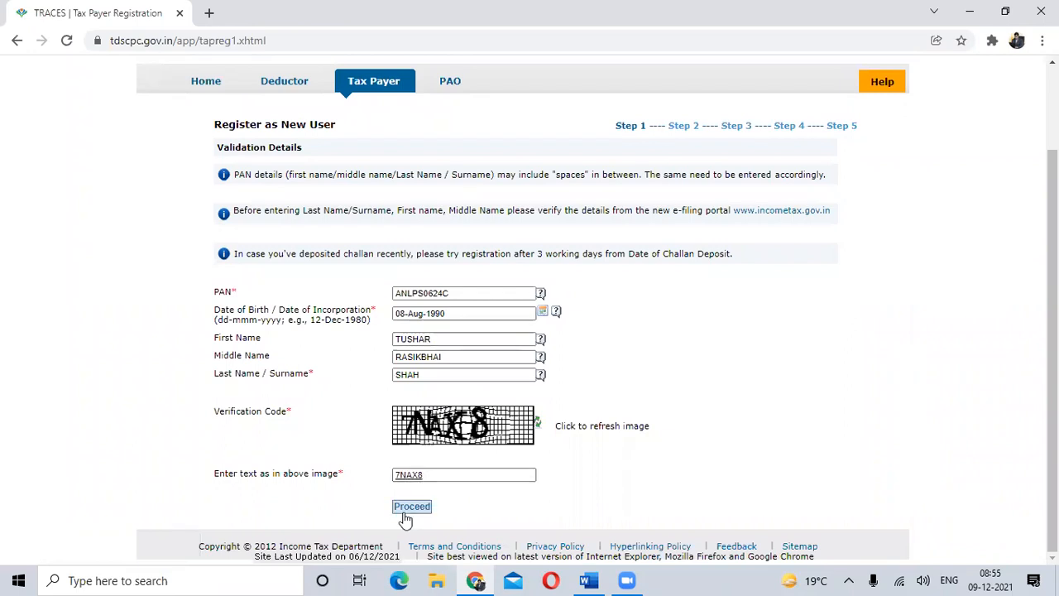
{"action": "left_click", "coordinate": [412, 507]}
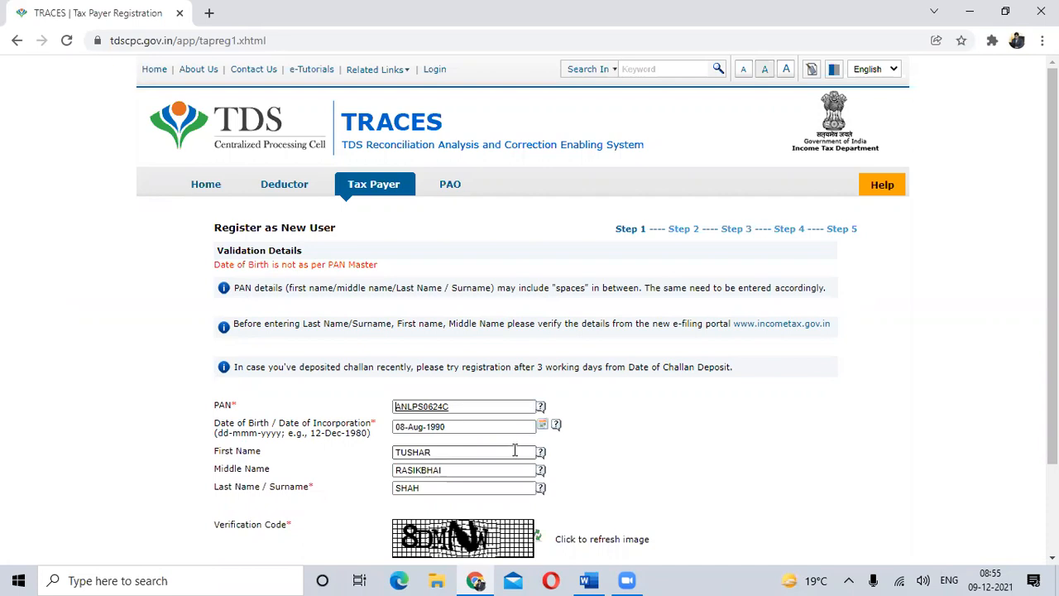
- Replace the date of birth with the taxpayer's corrected month, year and day
{"action": "scroll", "coordinate": [514, 450], "scroll_direction": "down", "scroll_amount": 1}
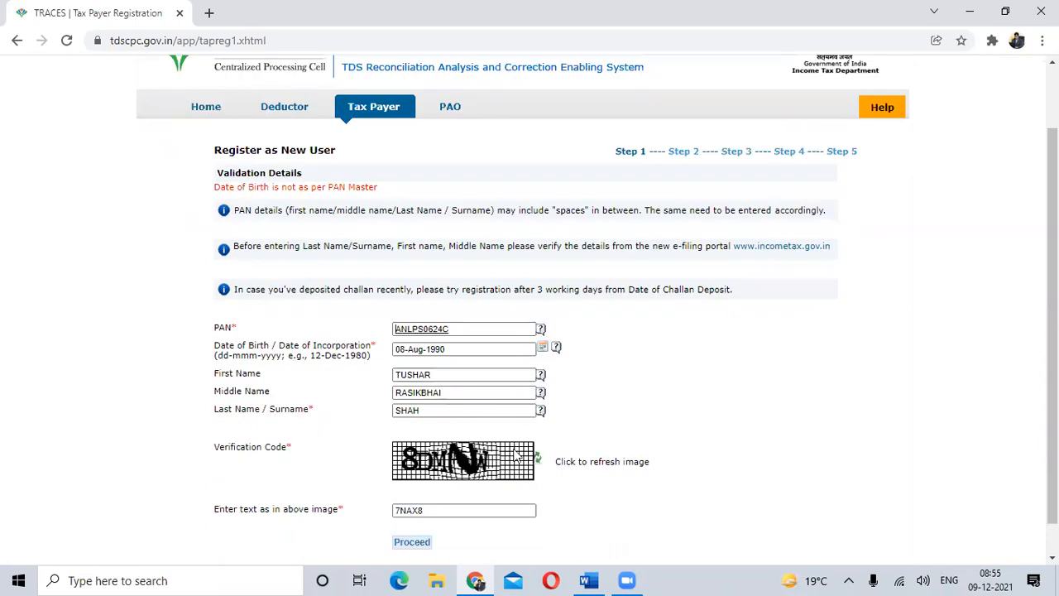
{"action": "left_click", "coordinate": [541, 350]}
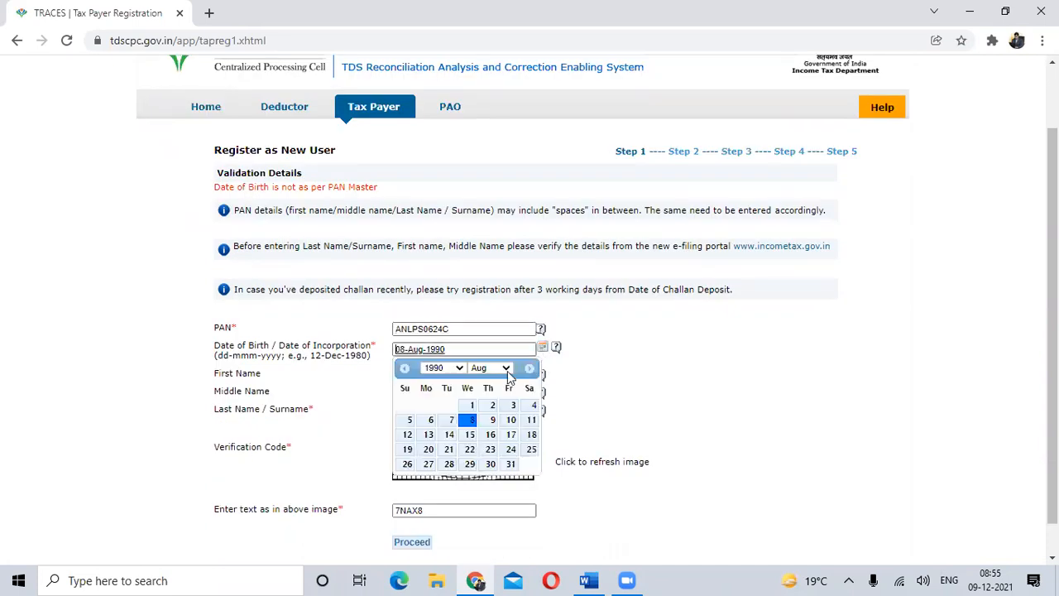
{"action": "left_click", "coordinate": [503, 368]}
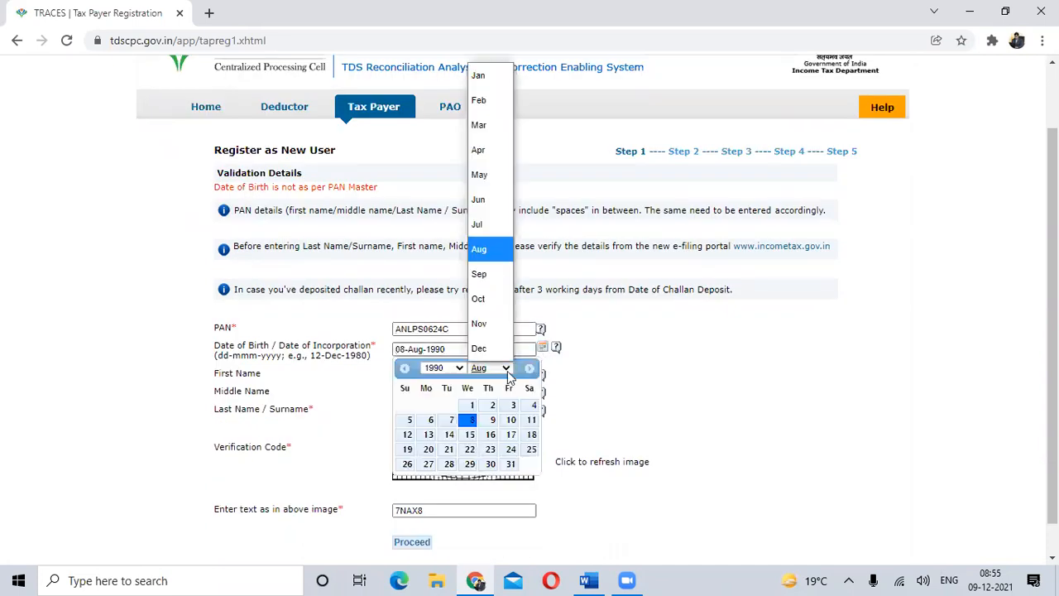
{"action": "left_click", "coordinate": [495, 280]}
{"action": "left_click", "coordinate": [458, 368]}
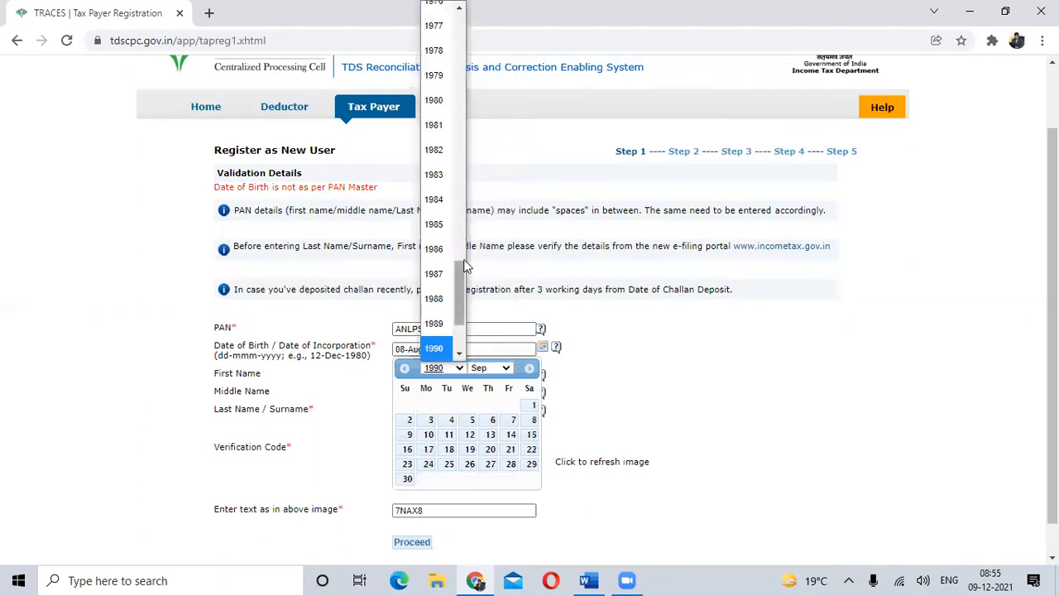
{"action": "scroll", "coordinate": [461, 262], "scroll_direction": "up", "scroll_amount": 3}
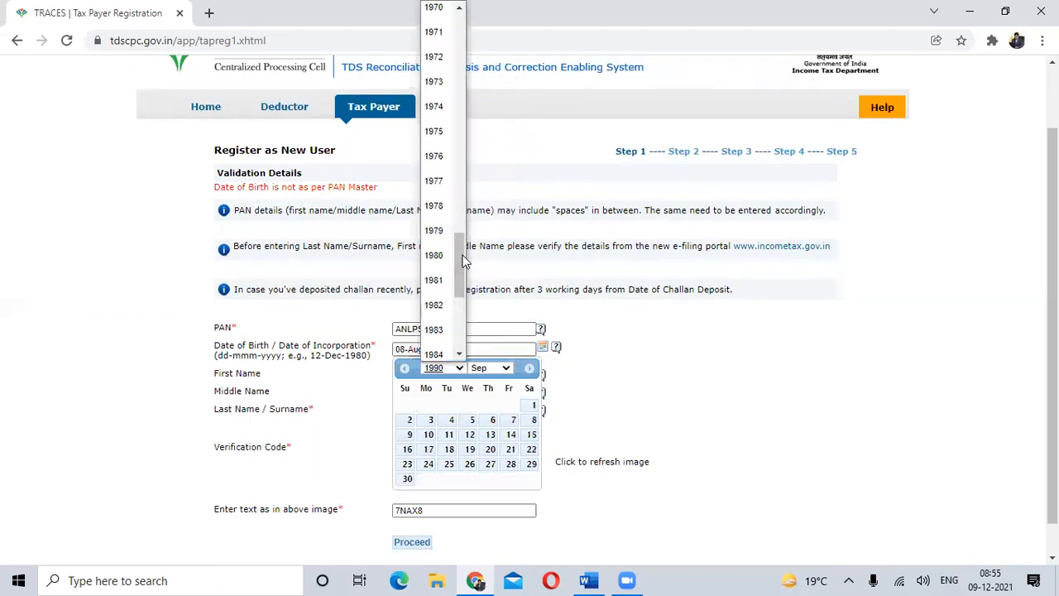
{"action": "left_click", "coordinate": [438, 207]}
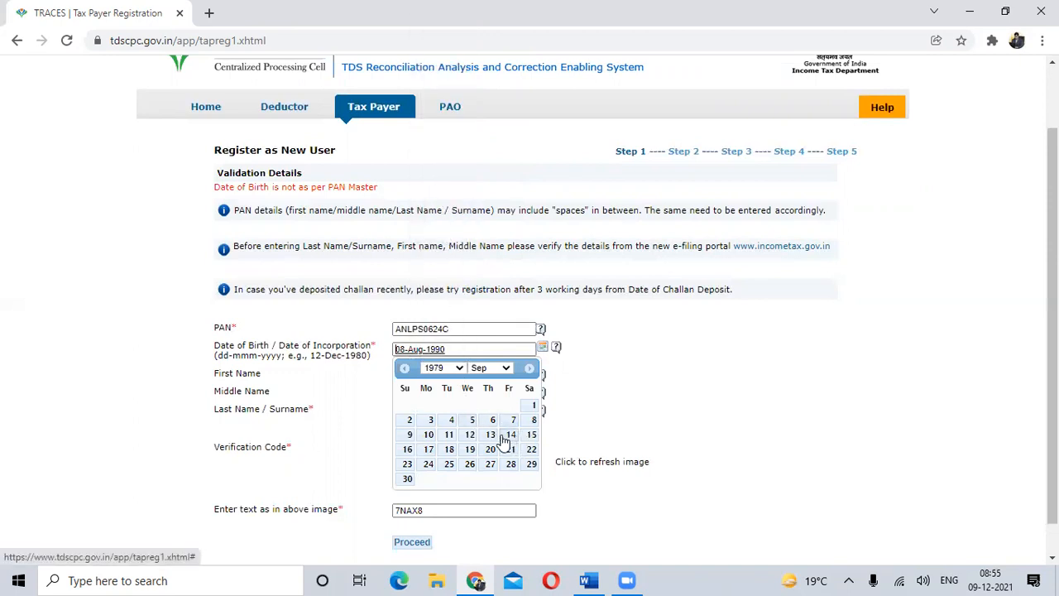
{"action": "left_click", "coordinate": [449, 434]}
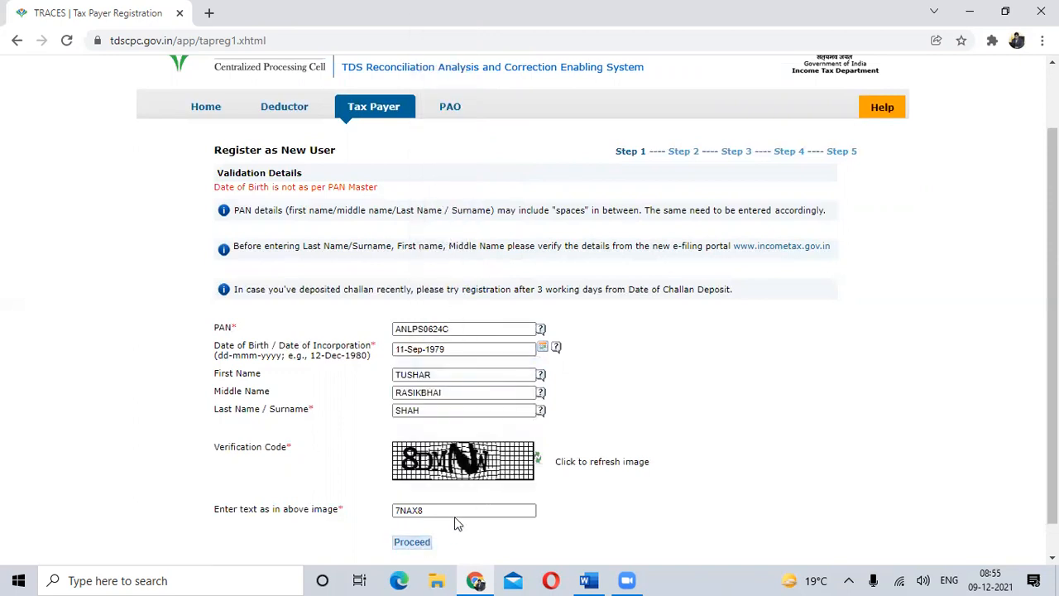
- Replace the old verification text with the code from the new image and proceed to Step 2 of the registration
{"action": "scroll", "coordinate": [454, 516], "scroll_direction": "down", "scroll_amount": 1}
{"action": "left_click", "coordinate": [441, 475]}
{"action": "left_click_drag", "start_coordinate": [442, 475], "coordinate": [354, 477]}
{"action": "type", "text": "8DMNW"}
{"action": "left_click", "coordinate": [405, 511]}
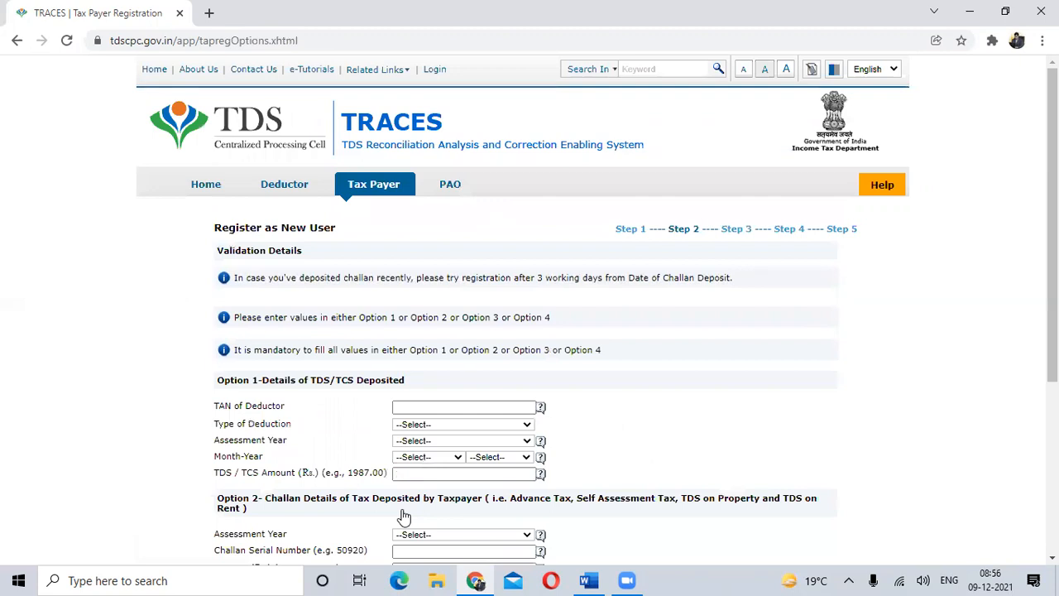
- Examine the four validation options and their required fields on the Step 2 registration page
{"action": "scroll", "coordinate": [715, 387], "scroll_direction": "down", "scroll_amount": 2}
{"action": "scroll", "coordinate": [715, 386], "scroll_direction": "up", "scroll_amount": 2}
{"action": "scroll", "coordinate": [637, 382], "scroll_direction": "down", "scroll_amount": 2}
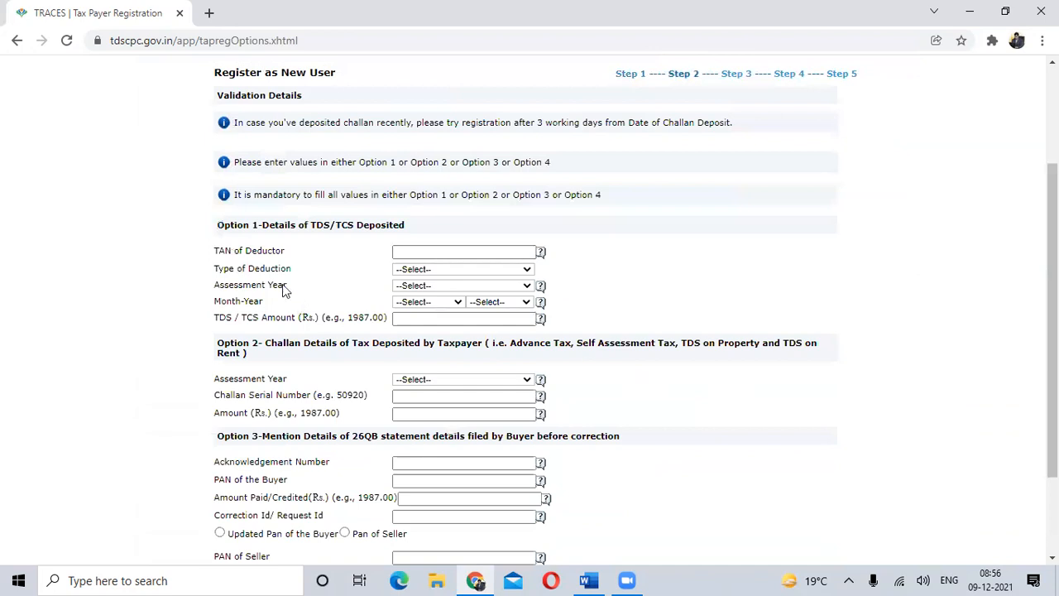
{"action": "left_click_drag", "start_coordinate": [217, 225], "coordinate": [383, 214]}
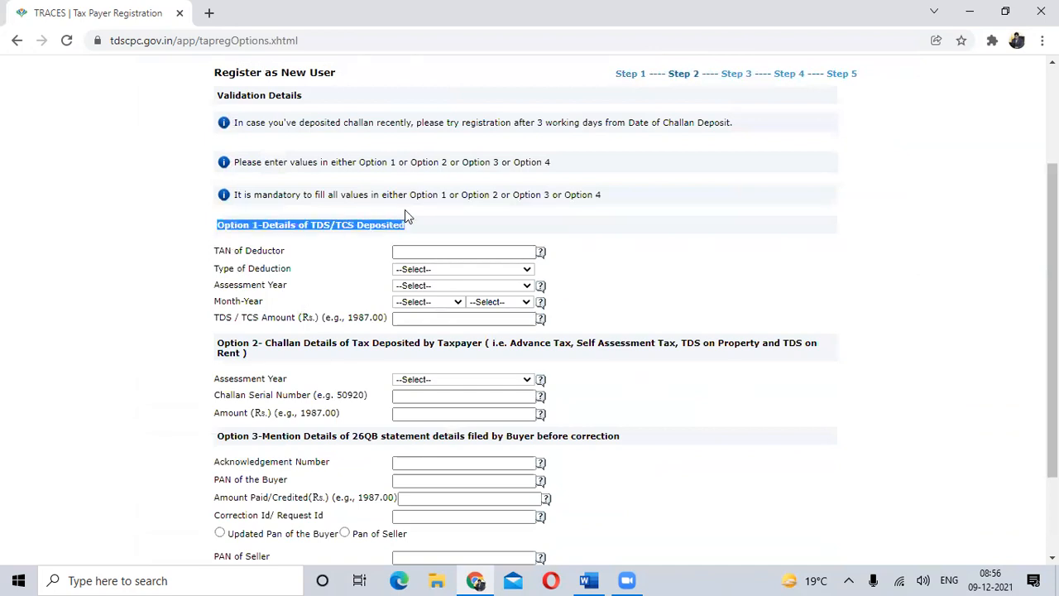
{"action": "scroll", "coordinate": [405, 217], "scroll_direction": "down", "scroll_amount": 2}
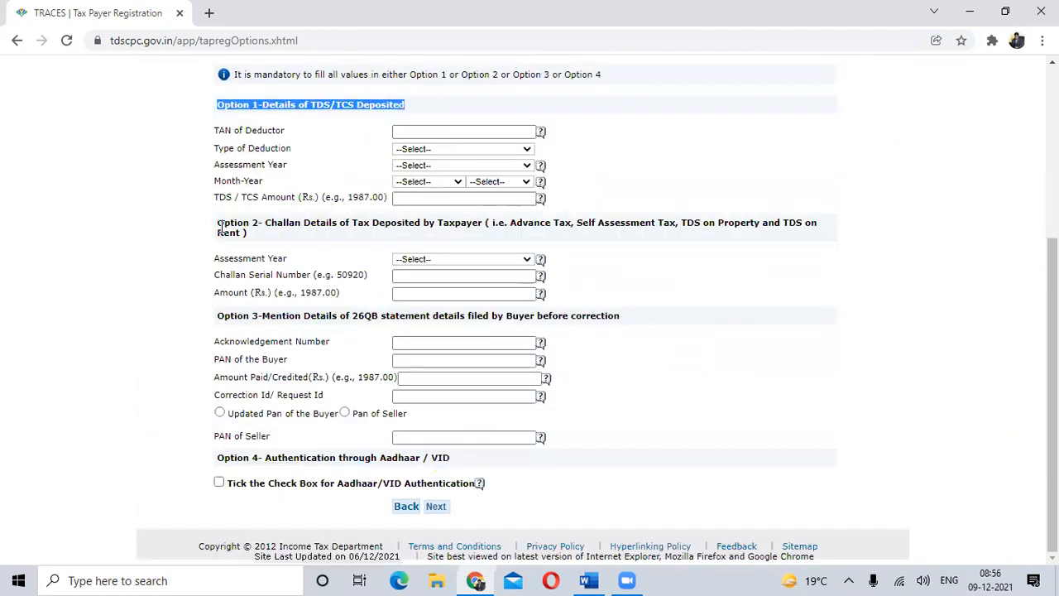
{"action": "left_click_drag", "start_coordinate": [224, 224], "coordinate": [299, 238]}
{"action": "left_click", "coordinate": [891, 322]}
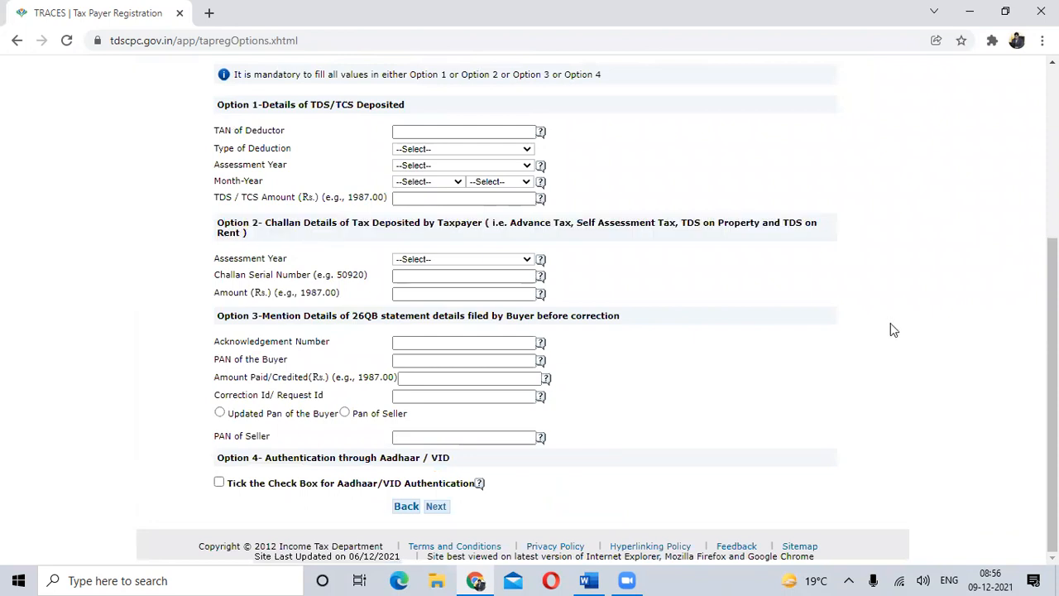
{"action": "scroll", "coordinate": [864, 314], "scroll_direction": "up", "scroll_amount": 1}
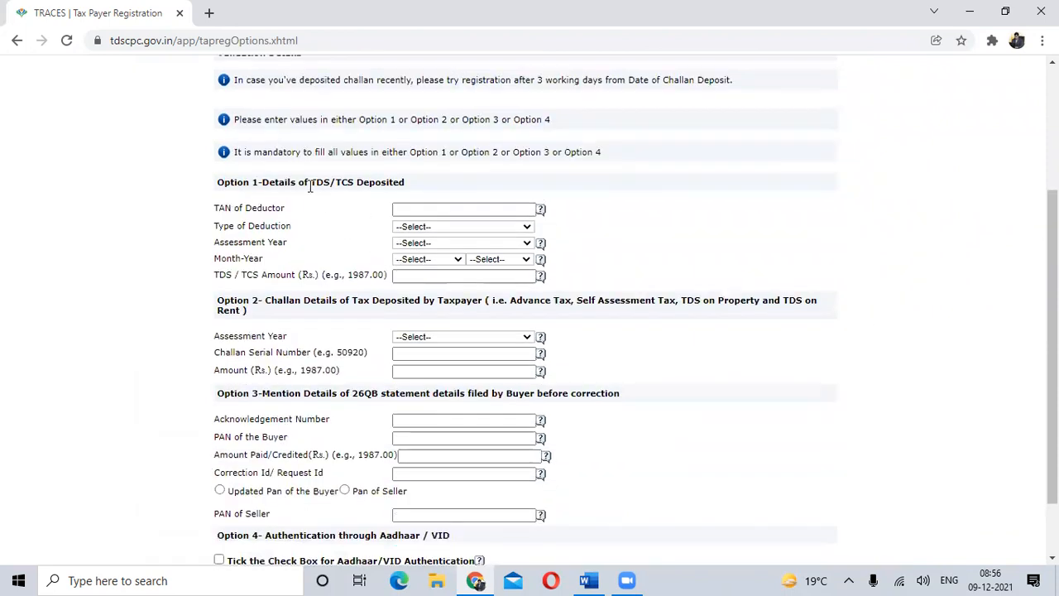
{"action": "left_click", "coordinate": [452, 211]}
{"action": "left_click", "coordinate": [522, 339]}
{"action": "left_click", "coordinate": [523, 339]}
{"action": "scroll", "coordinate": [525, 339], "scroll_direction": "down", "scroll_amount": 2}
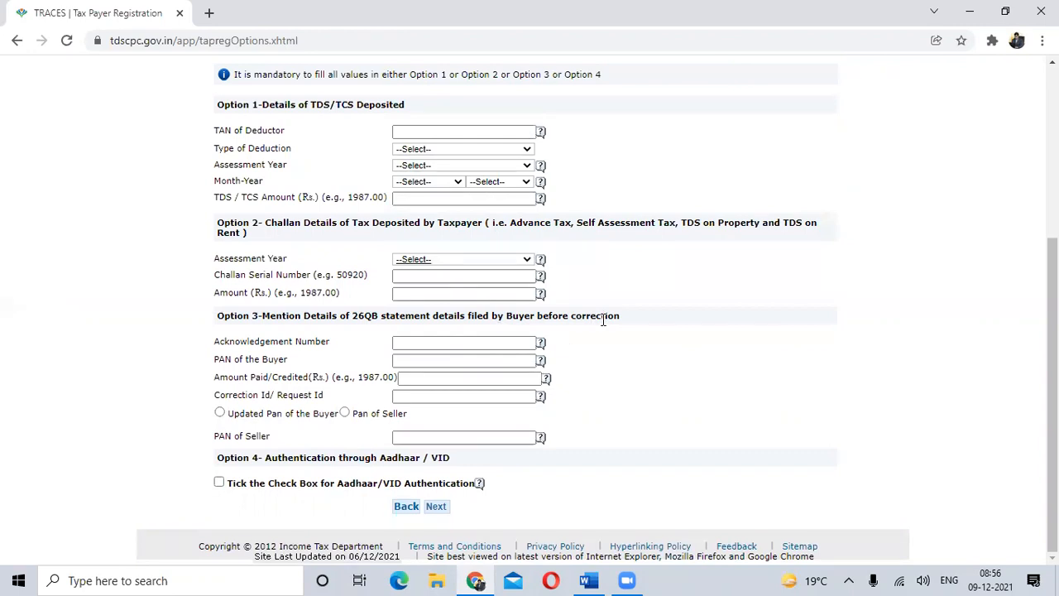
- Copy the acknowledgement number from the Word notes and paste it into the Option 3 Acknowledgement Number on TRACES
{"action": "left_click", "coordinate": [421, 345]}
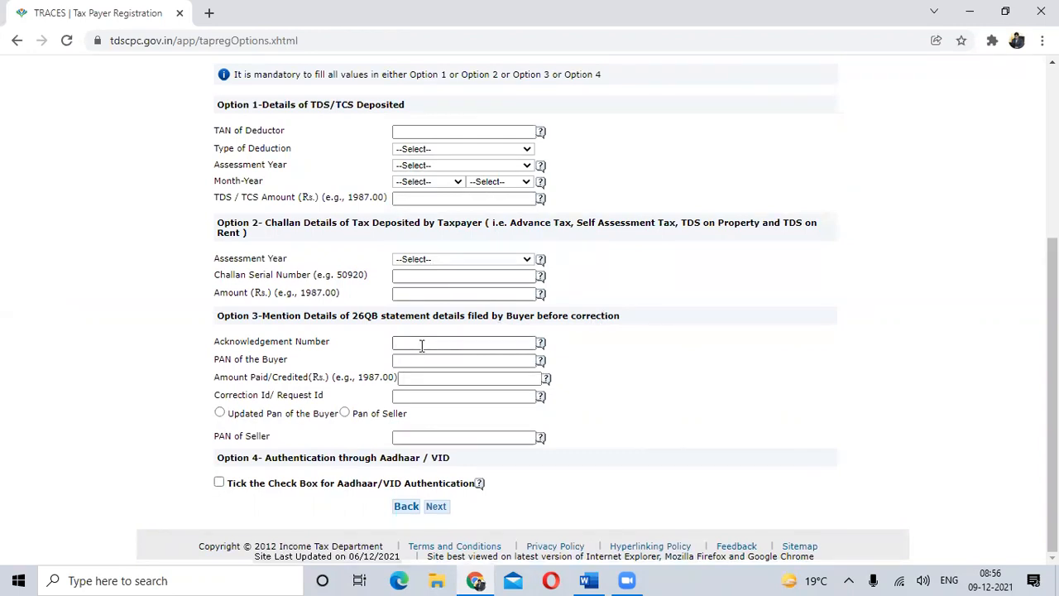
{"action": "key", "text": "alt+Tab"}
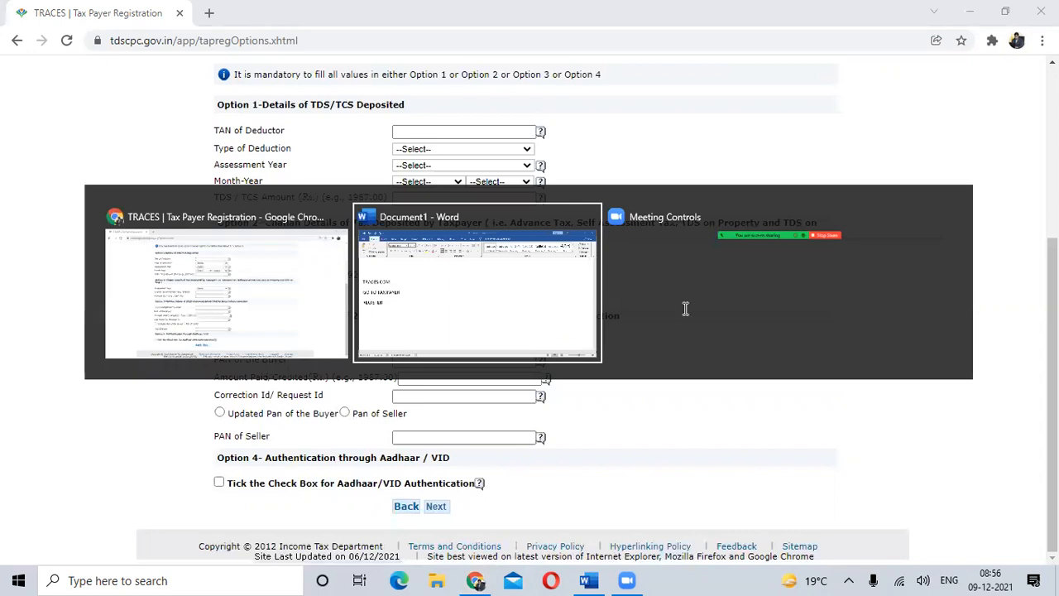
{"action": "scroll", "coordinate": [706, 277], "scroll_direction": "up", "scroll_amount": 3}
{"action": "scroll", "coordinate": [706, 278], "scroll_direction": "up", "scroll_amount": 3}
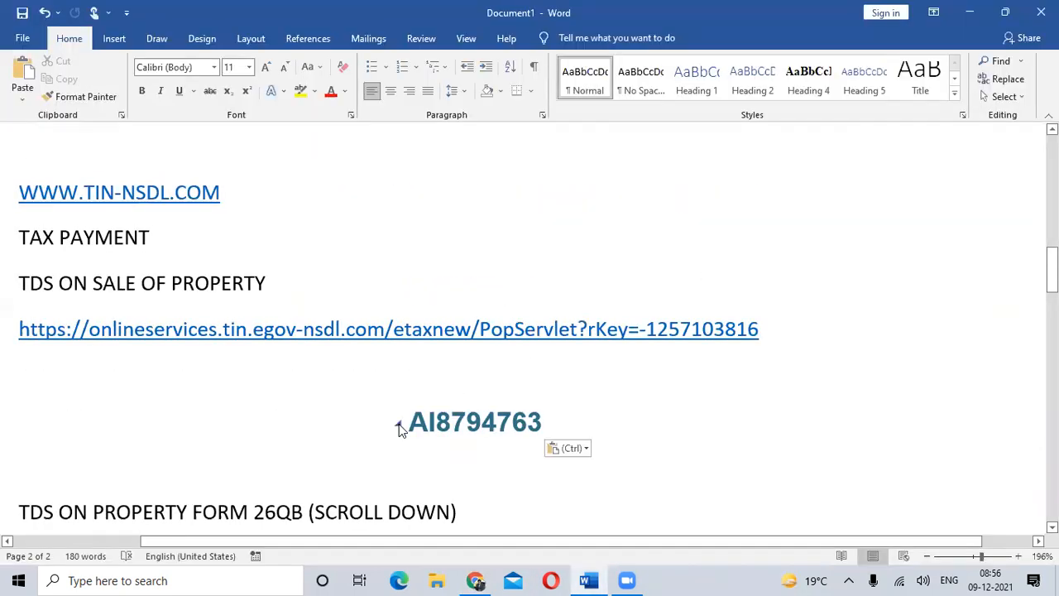
{"action": "left_click_drag", "start_coordinate": [404, 422], "coordinate": [541, 424]}
{"action": "key", "text": "ctrl+c"}
{"action": "key", "text": "alt+Tab"}
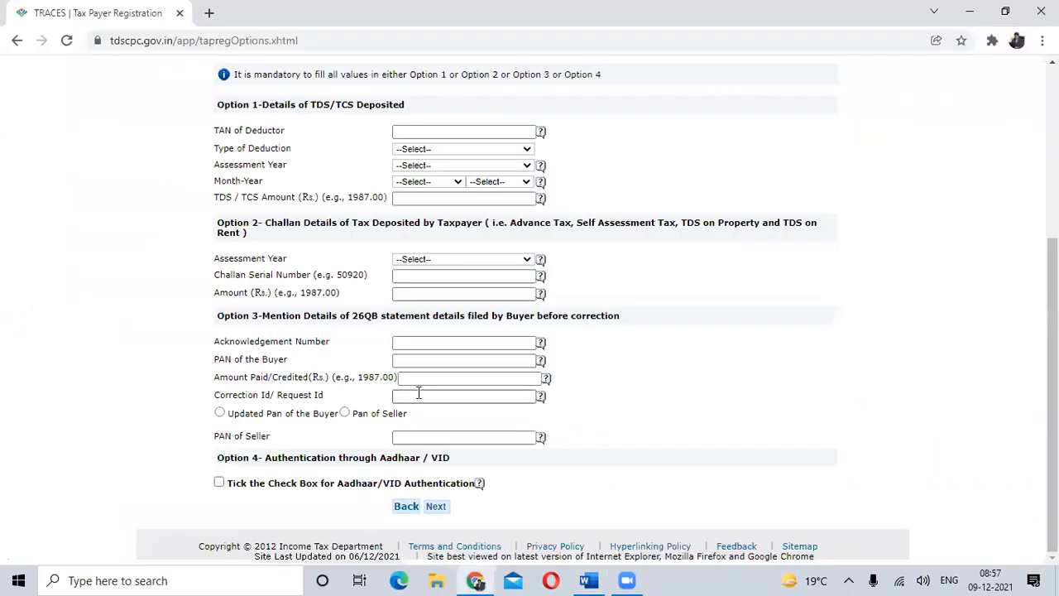
{"action": "key", "text": "ctrl+v"}
- Fill in the buyer's PAN and an amount paid of 52000 under Option 3, and choose Pan of Seller
{"action": "key", "text": "Tab"}
{"action": "key", "text": "Tab"}
{"action": "type", "text": "52000"}
{"action": "key", "text": "Tab"}
{"action": "left_click", "coordinate": [346, 414]}
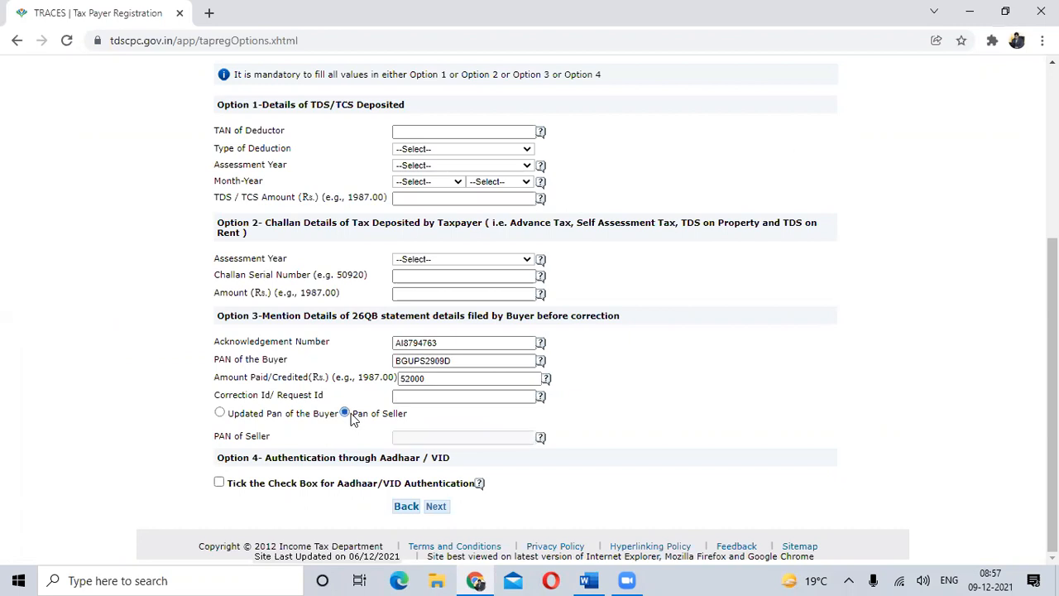
- Set the Option 2 assessment year to 2021-22 and make the Challan Serial Number field active
{"action": "left_click", "coordinate": [527, 259]}
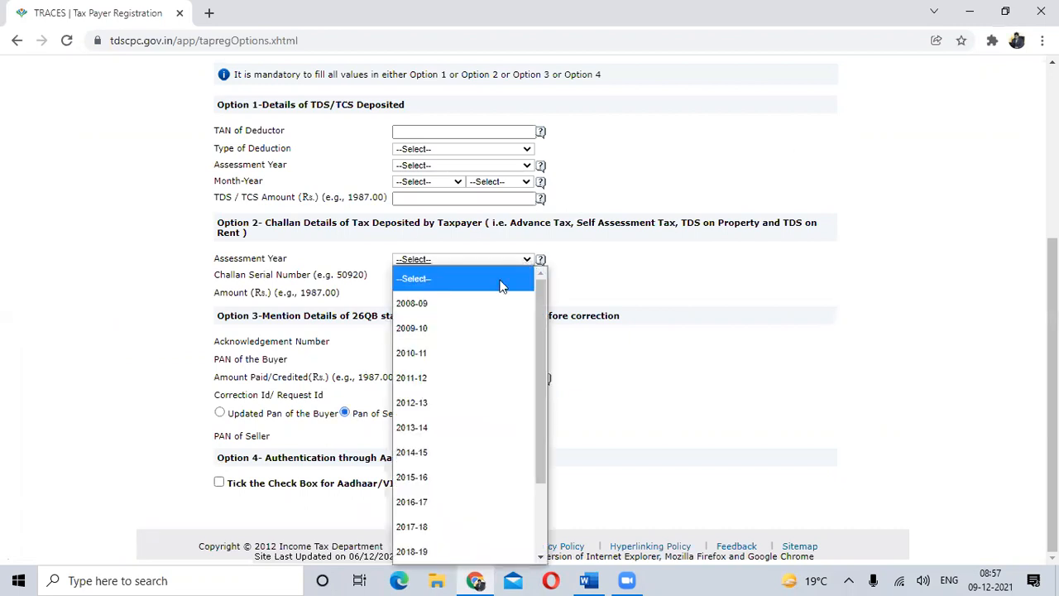
{"action": "scroll", "coordinate": [475, 373], "scroll_direction": "down", "scroll_amount": 2}
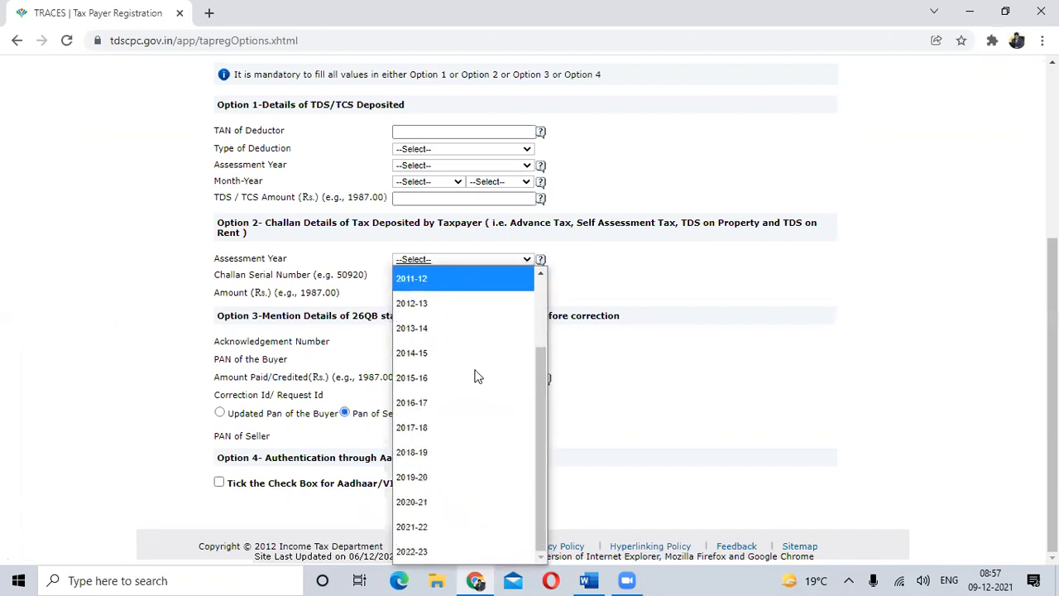
{"action": "left_click", "coordinate": [457, 527]}
{"action": "left_click", "coordinate": [417, 278]}
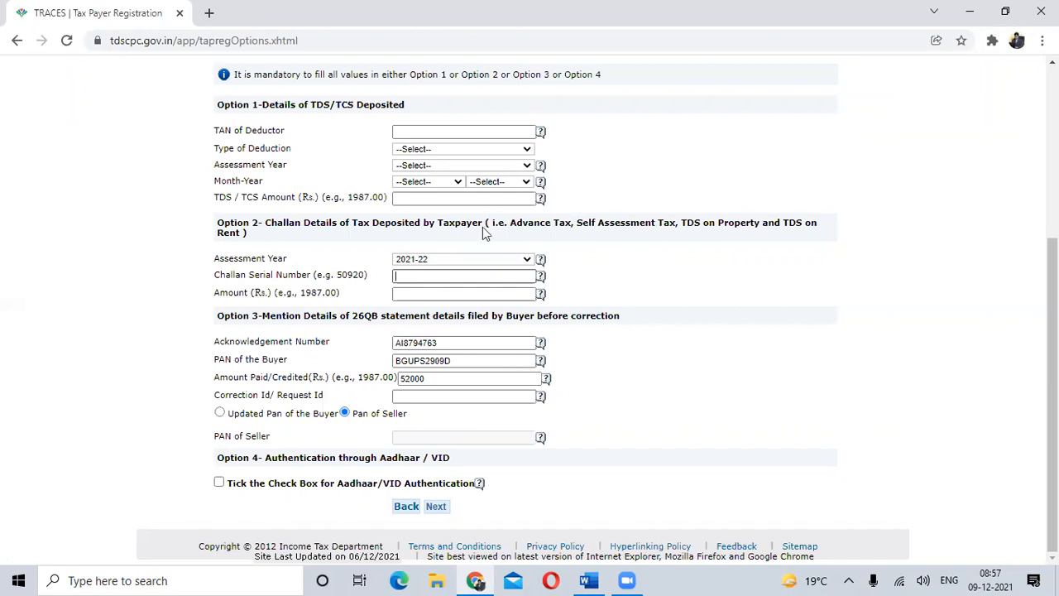
- Open the challan PDF dated 16-03-2021 from TDS Payment Details inside the desktop's TDS Return Folder
{"action": "left_click", "coordinate": [971, 13]}
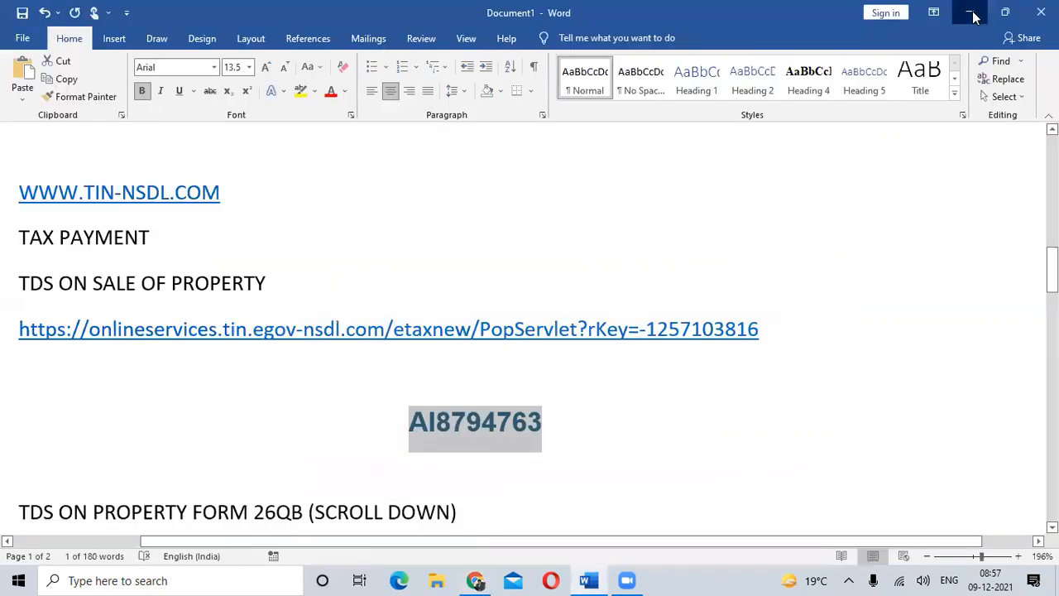
{"action": "left_click", "coordinate": [971, 13]}
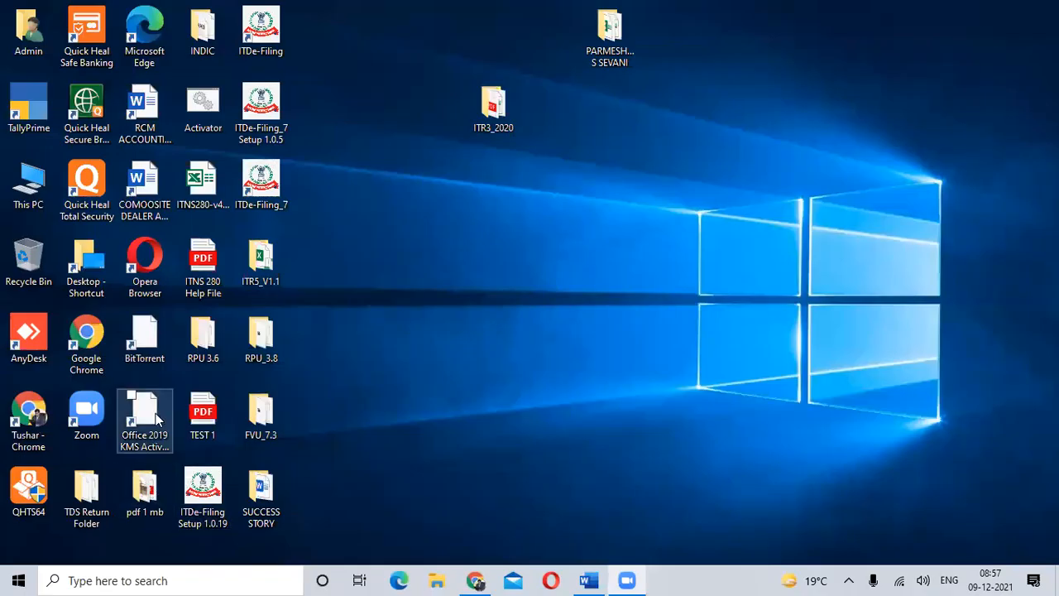
{"action": "left_click", "coordinate": [83, 518]}
{"action": "double_click", "coordinate": [74, 516]}
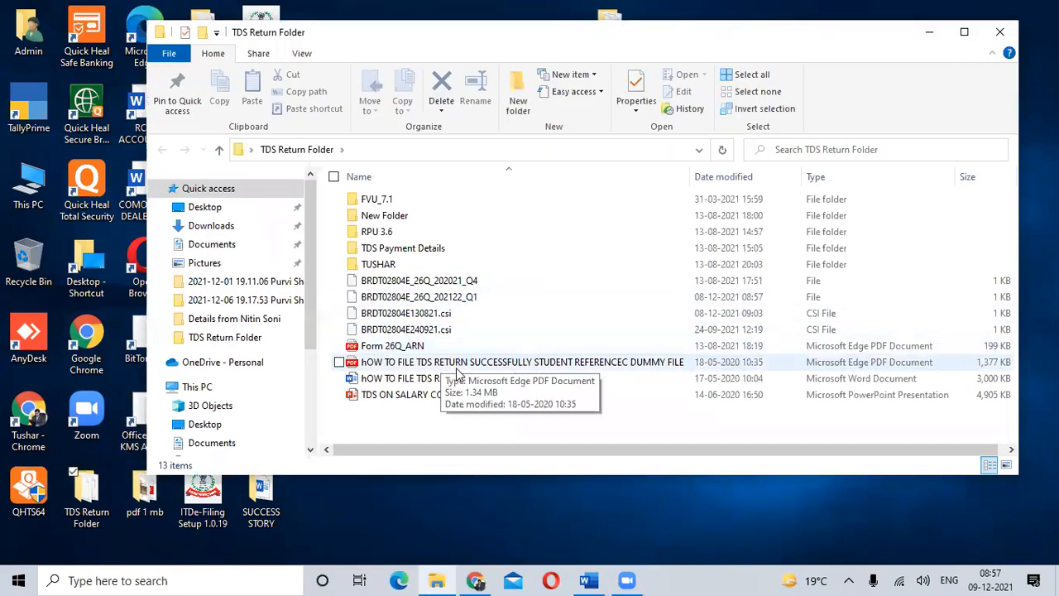
{"action": "double_click", "coordinate": [414, 249]}
{"action": "left_click", "coordinate": [453, 204]}
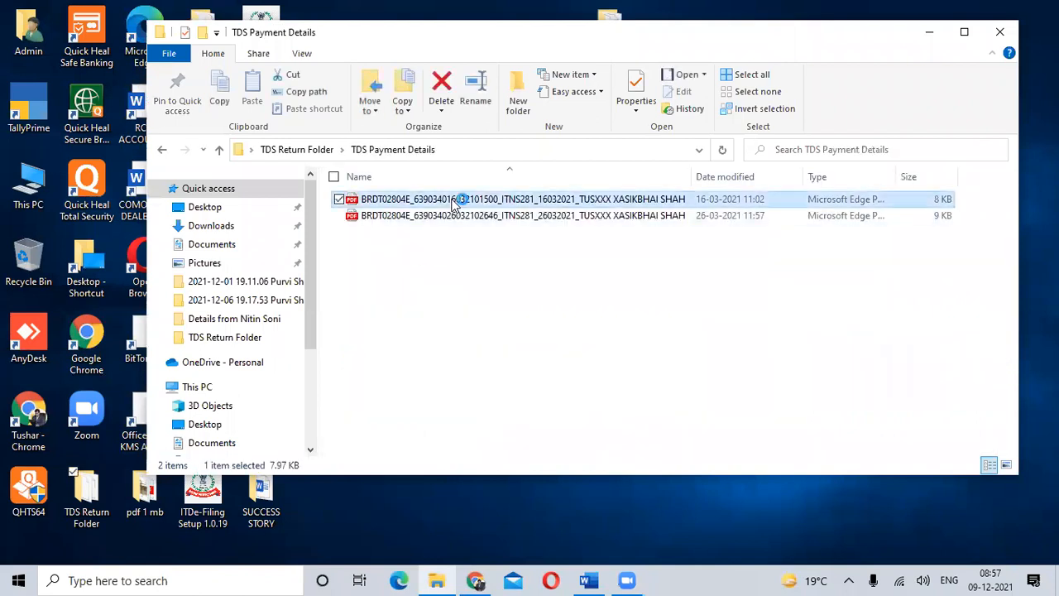
{"action": "double_click", "coordinate": [453, 203]}
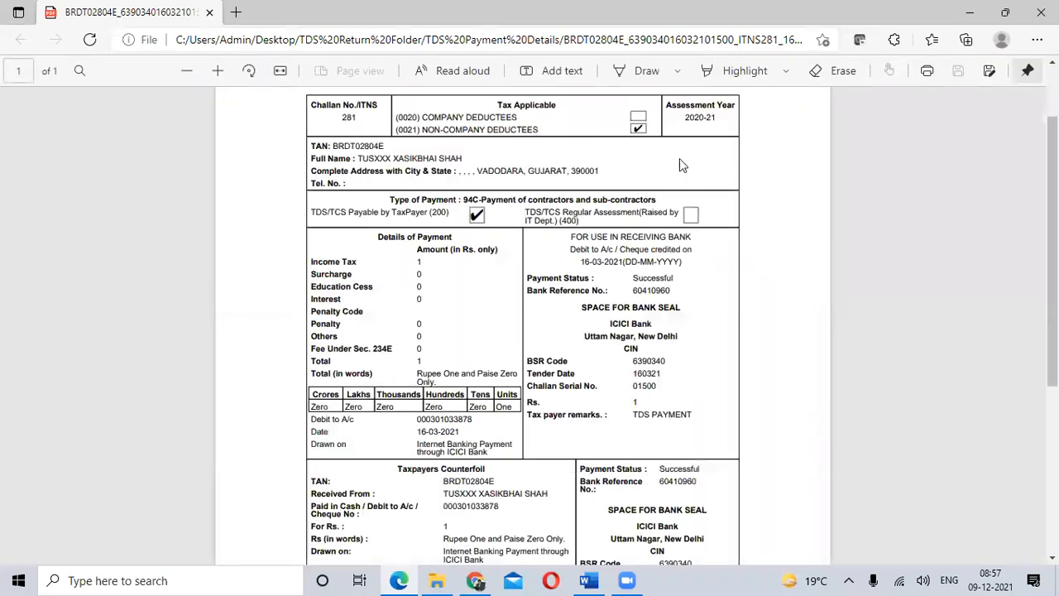
- Enlarge the challan PDF and highlight its Challan Serial No. line
{"action": "left_click", "coordinate": [219, 70]}
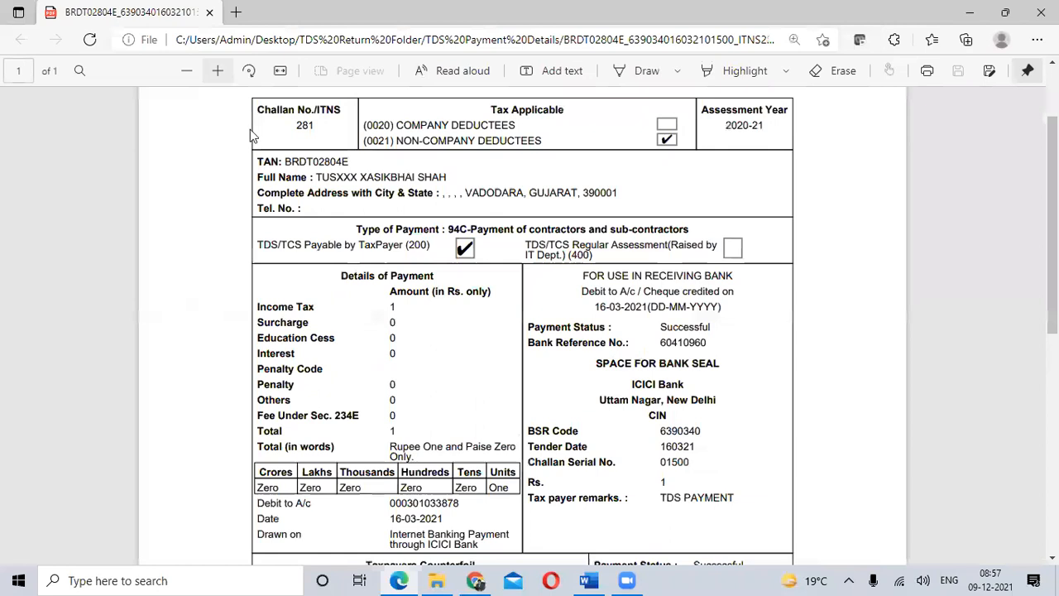
{"action": "scroll", "coordinate": [608, 344], "scroll_direction": "down", "scroll_amount": 2}
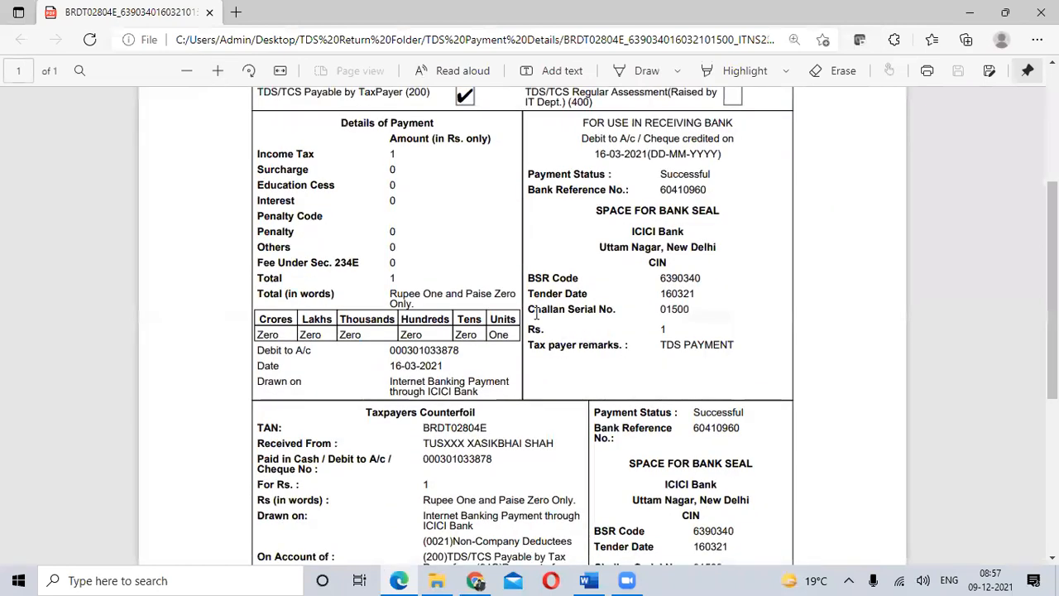
{"action": "left_click_drag", "start_coordinate": [529, 310], "coordinate": [695, 312]}
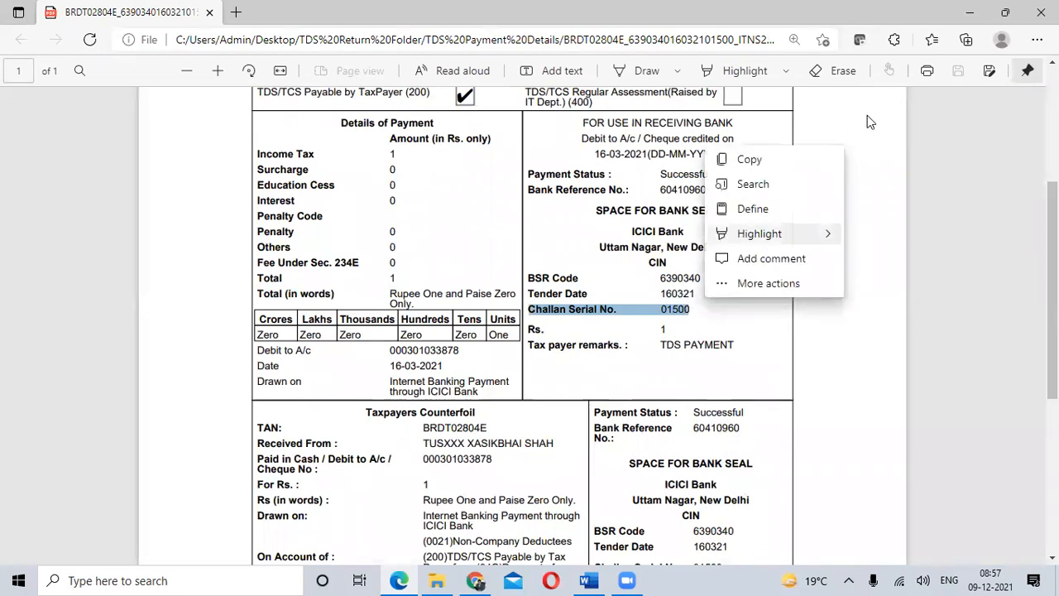
- Return to the TRACES registration page and enter the challan's serial number and an amount of 52000 under Option 2
{"action": "left_click", "coordinate": [971, 14]}
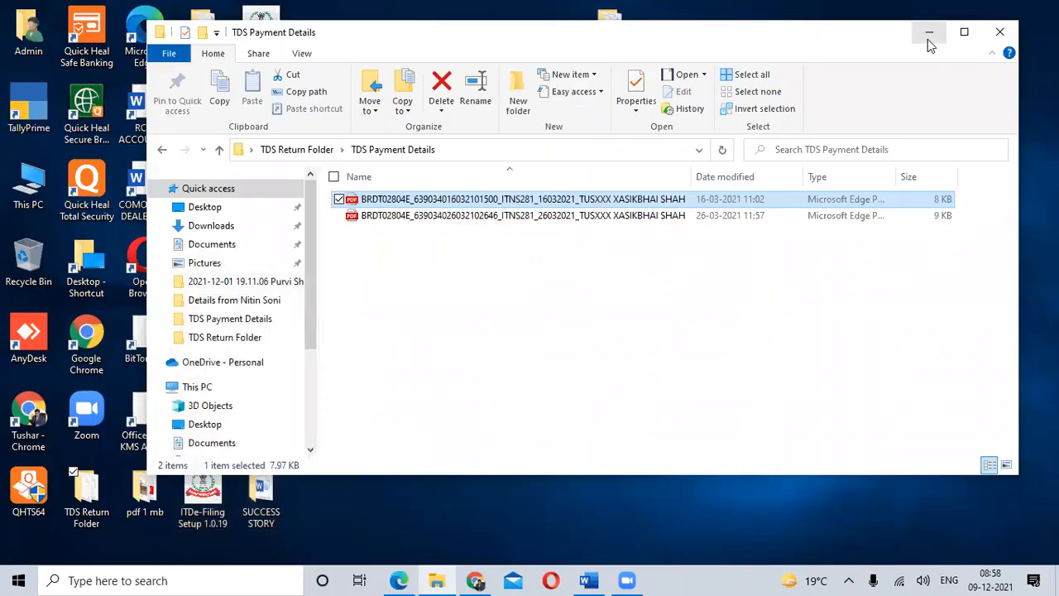
{"action": "key", "text": "alt+Tab"}
{"action": "key", "text": "alt+Tab"}
{"action": "key", "text": "alt+Tab"}
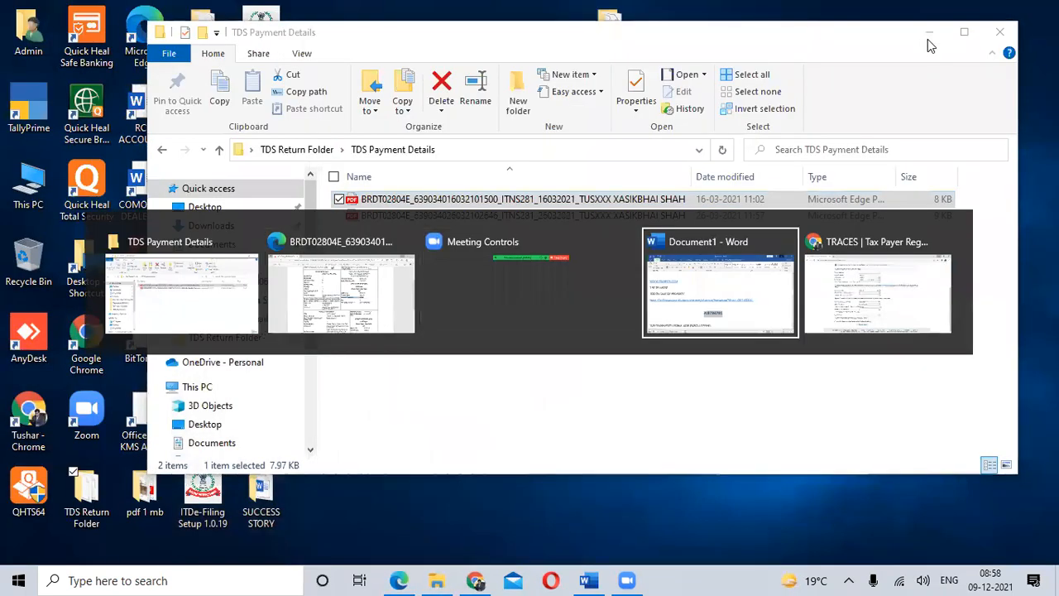
{"action": "key", "text": "alt+Tab"}
{"action": "key", "text": "alt+Tab"}
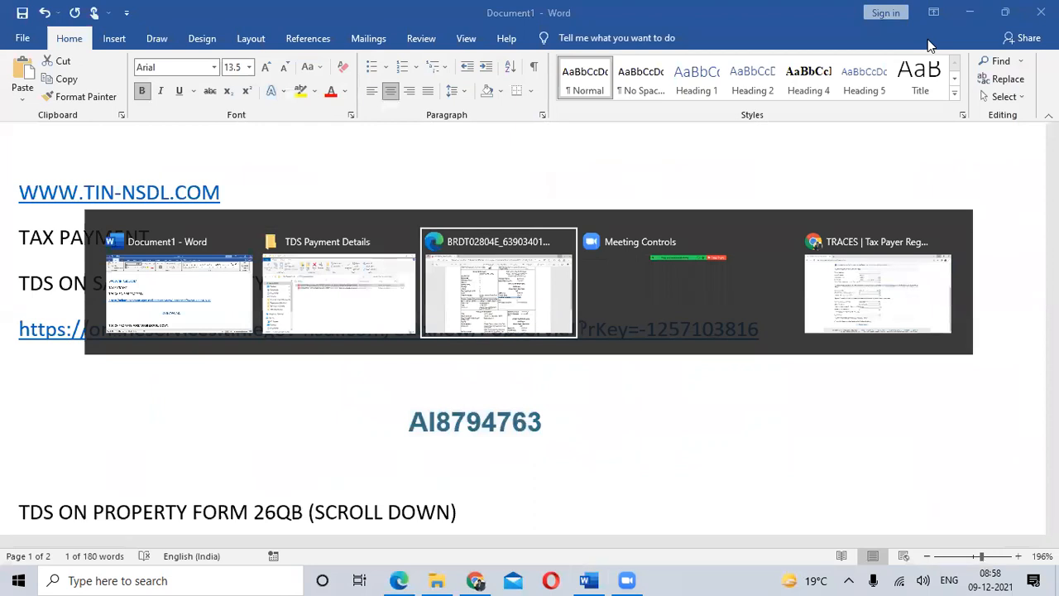
{"action": "key", "text": "alt+Tab"}
{"action": "key", "text": "alt+Tab"}
{"action": "key", "text": "alt+Tab"}
{"action": "key", "text": "alt+Tab"}
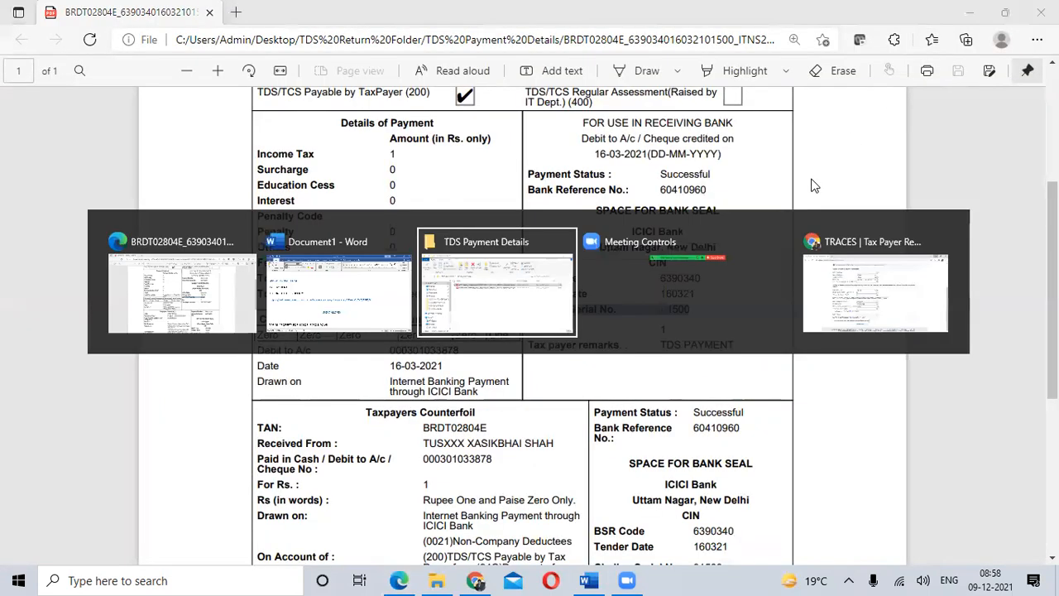
{"action": "key", "text": "Tab"}
{"action": "type", "text": "52000"}
{"action": "key", "text": "Tab"}
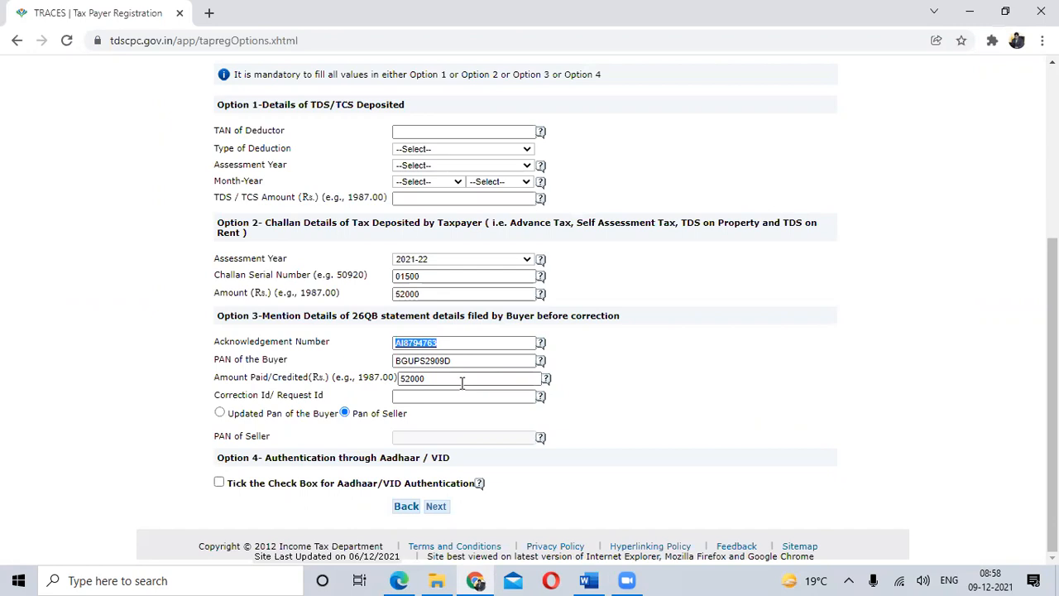
- Clear the Option 3 acknowledgement number, buyer's PAN and amount paid, and submit the Step 2 validation details
{"action": "key", "text": "Delete"}
{"action": "key", "text": "Tab"}
{"action": "key", "text": "Delete"}
{"action": "key", "text": "Tab"}
{"action": "key", "text": "Delete"}
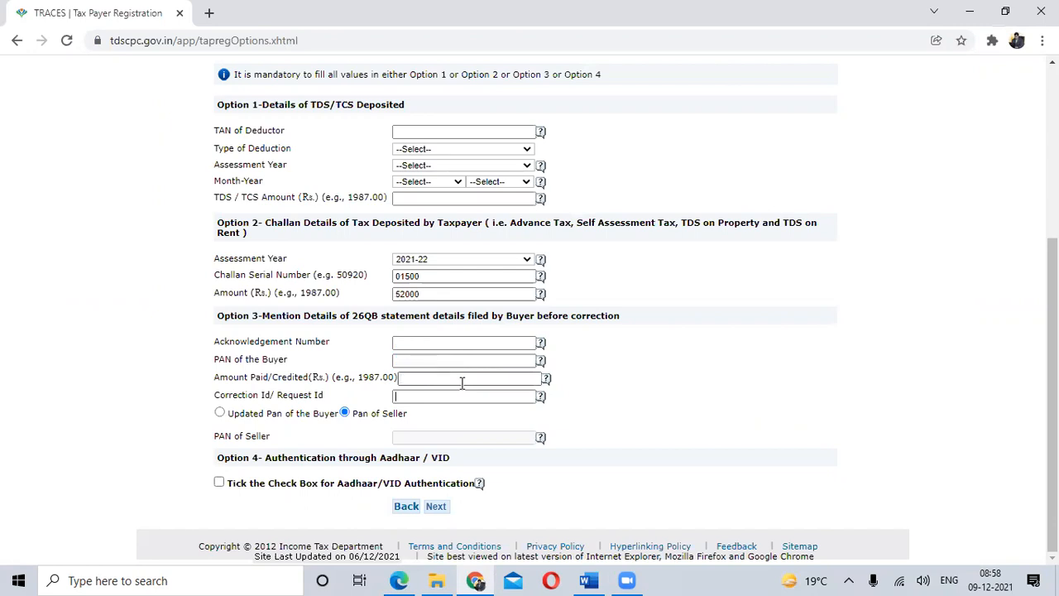
{"action": "left_click", "coordinate": [439, 508]}
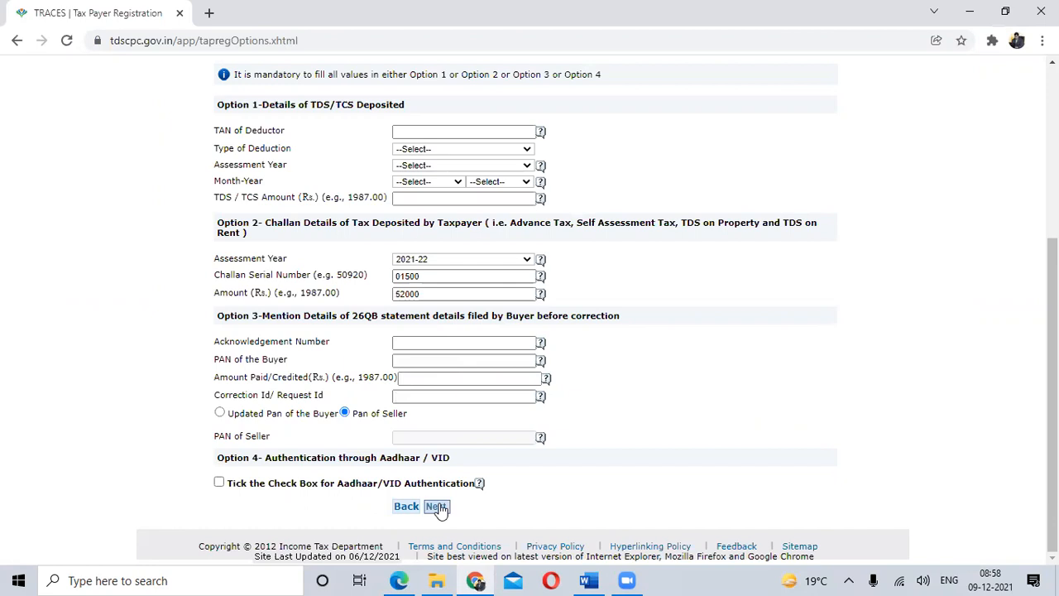